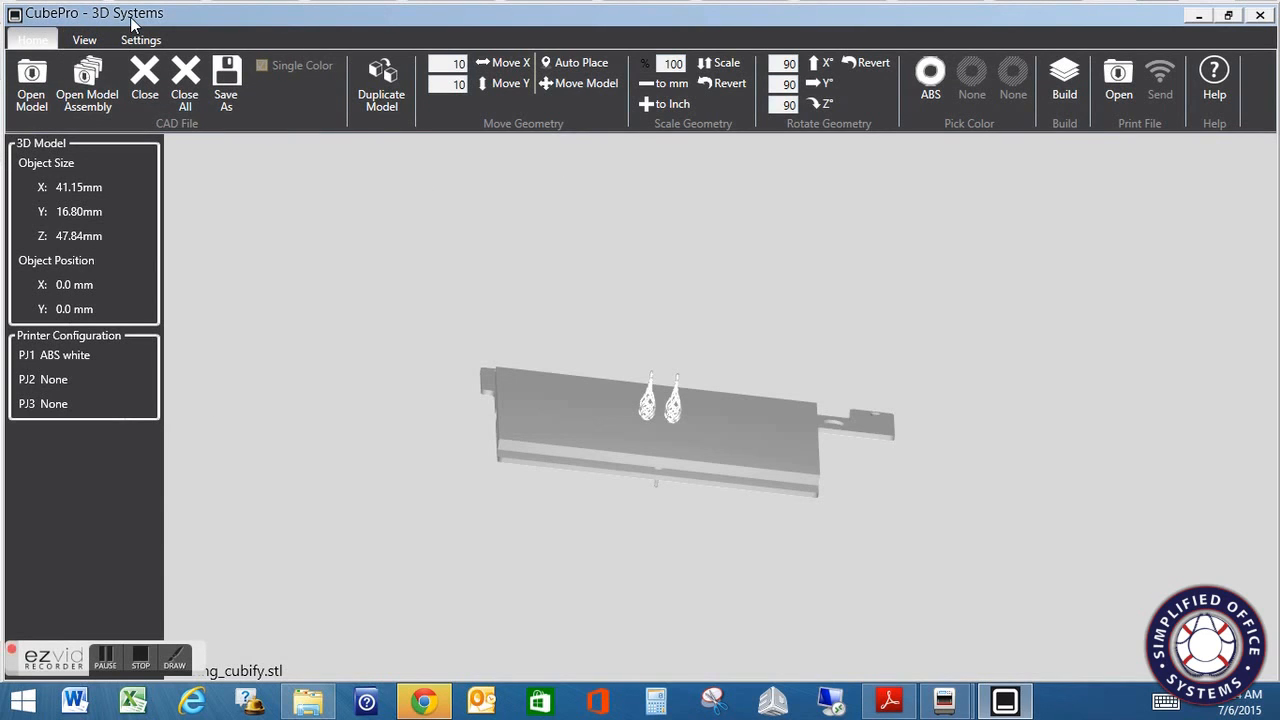
Open the printer configuration and choose CubePro as the printer type
{"action": "left_click", "coordinate": [139, 41]}
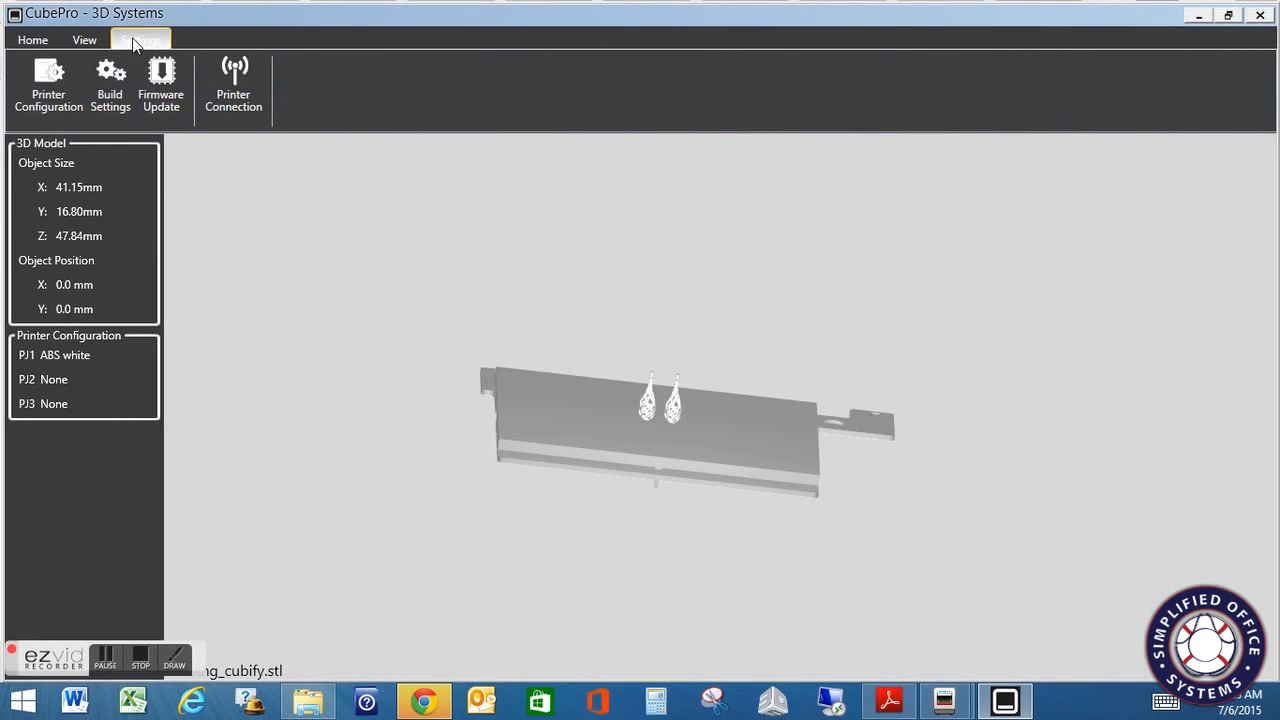
{"action": "left_click", "coordinate": [46, 88]}
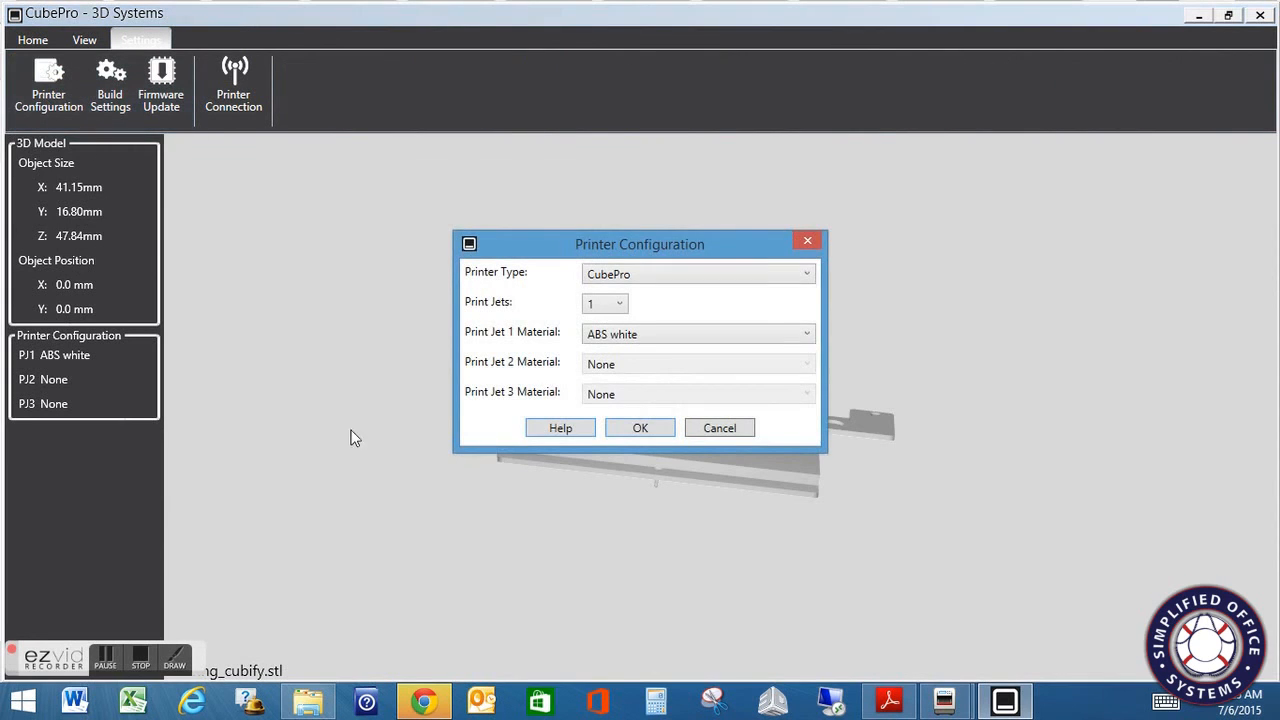
{"action": "left_click_drag", "start_coordinate": [663, 249], "coordinate": [656, 193]}
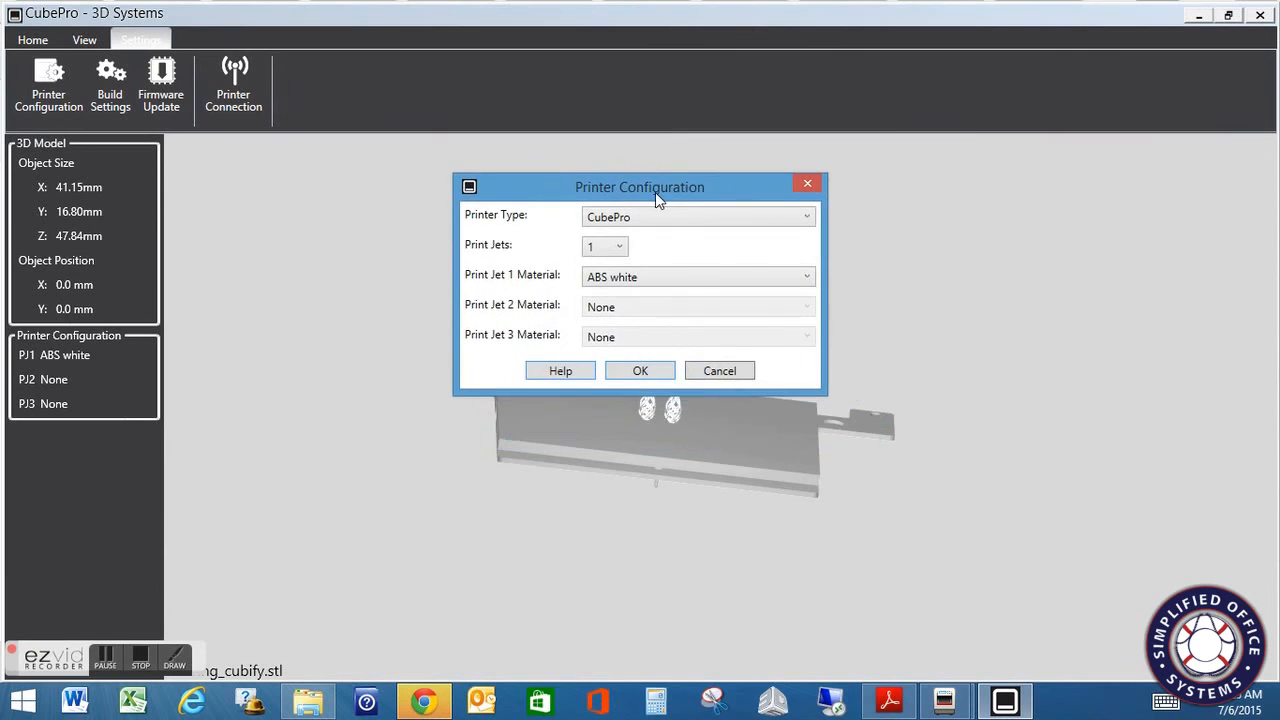
{"action": "left_click", "coordinate": [803, 221]}
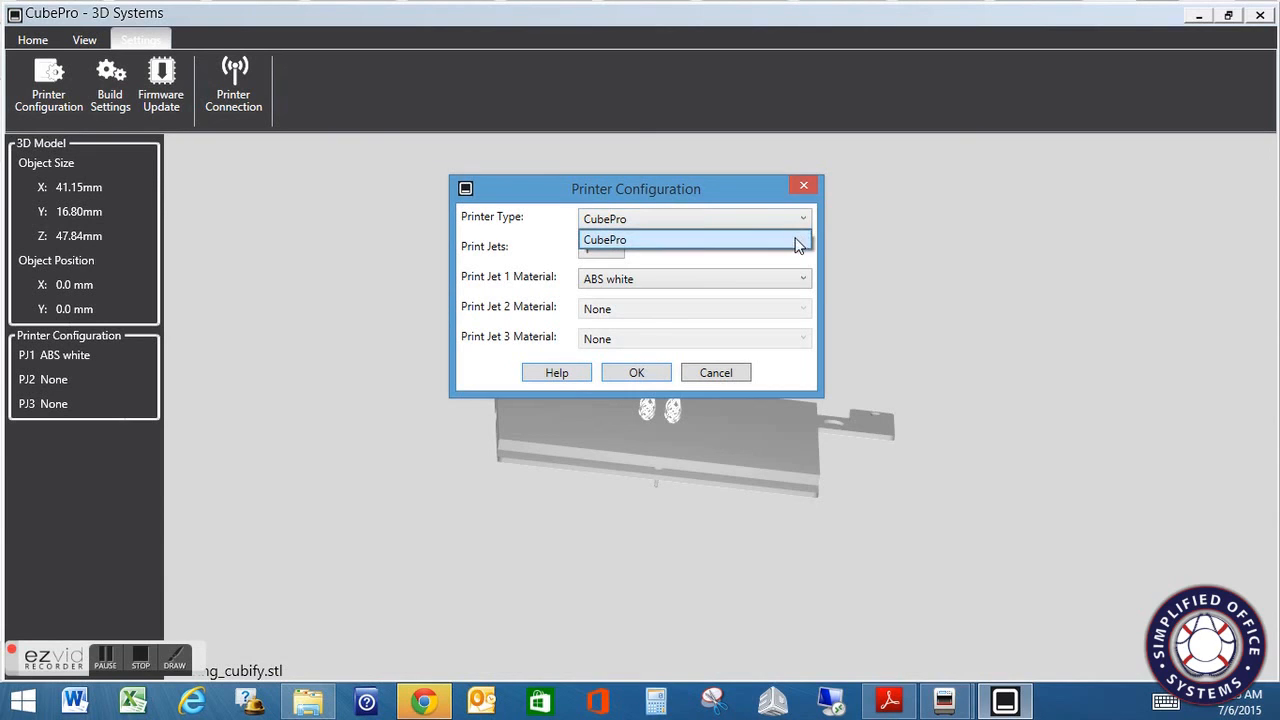
{"action": "left_click", "coordinate": [799, 240]}
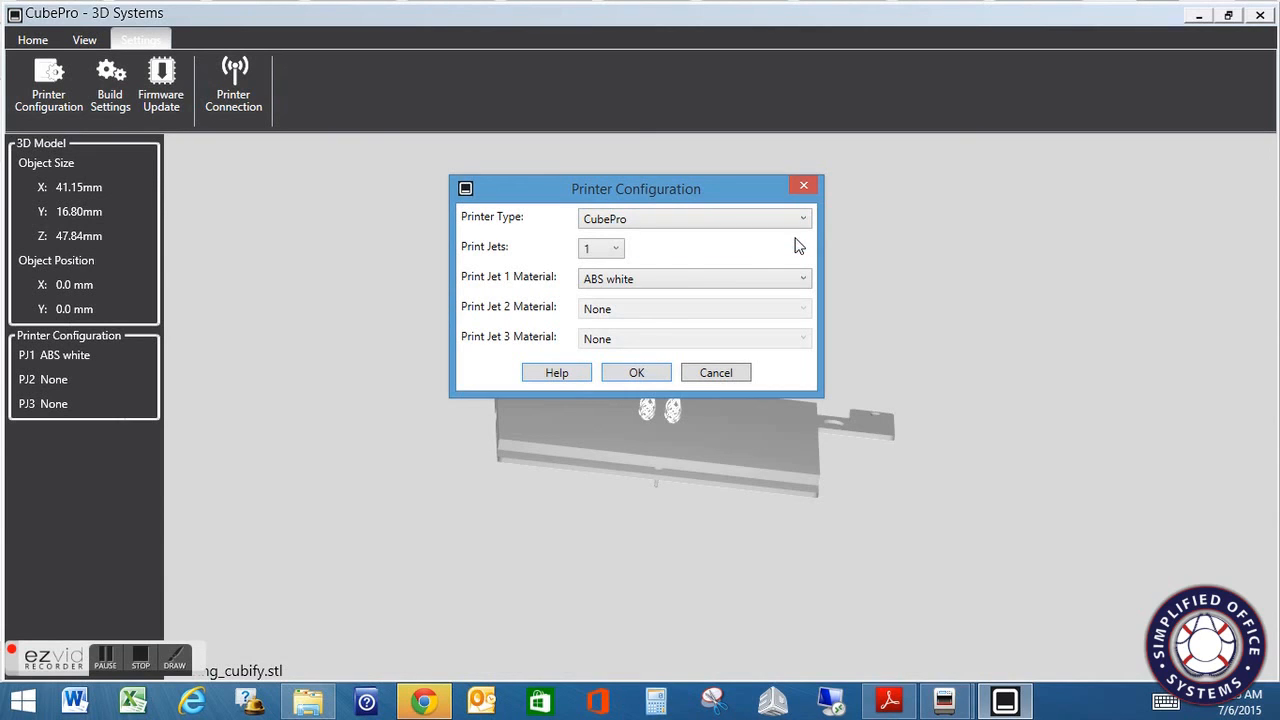
Check which print jet counts are available in the printer configuration
{"action": "left_click", "coordinate": [616, 251]}
{"action": "left_click", "coordinate": [616, 254]}
{"action": "left_click", "coordinate": [617, 250]}
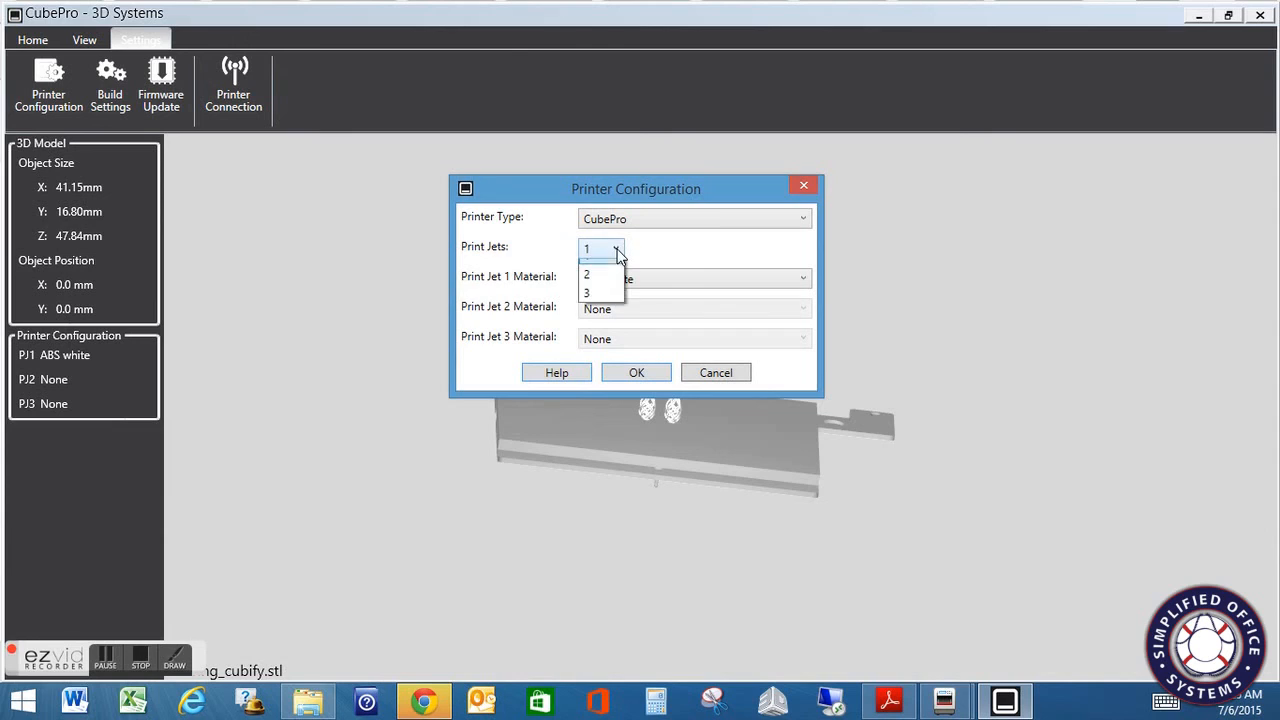
{"action": "left_click", "coordinate": [668, 250]}
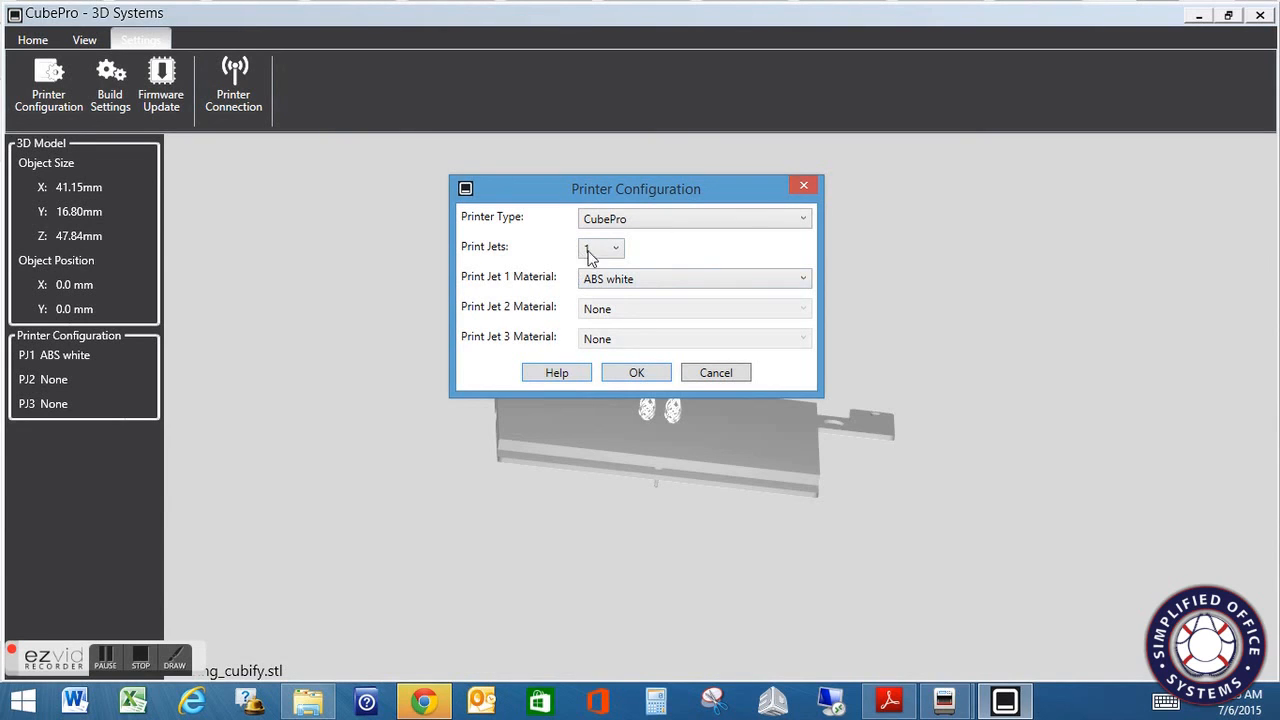
Review the Print Jet 1 materials, keep ABS white and accept the printer configuration
{"action": "mouse_move", "coordinate": [470, 287]}
{"action": "left_click", "coordinate": [804, 280]}
{"action": "left_click_drag", "start_coordinate": [807, 445], "coordinate": [806, 485]}
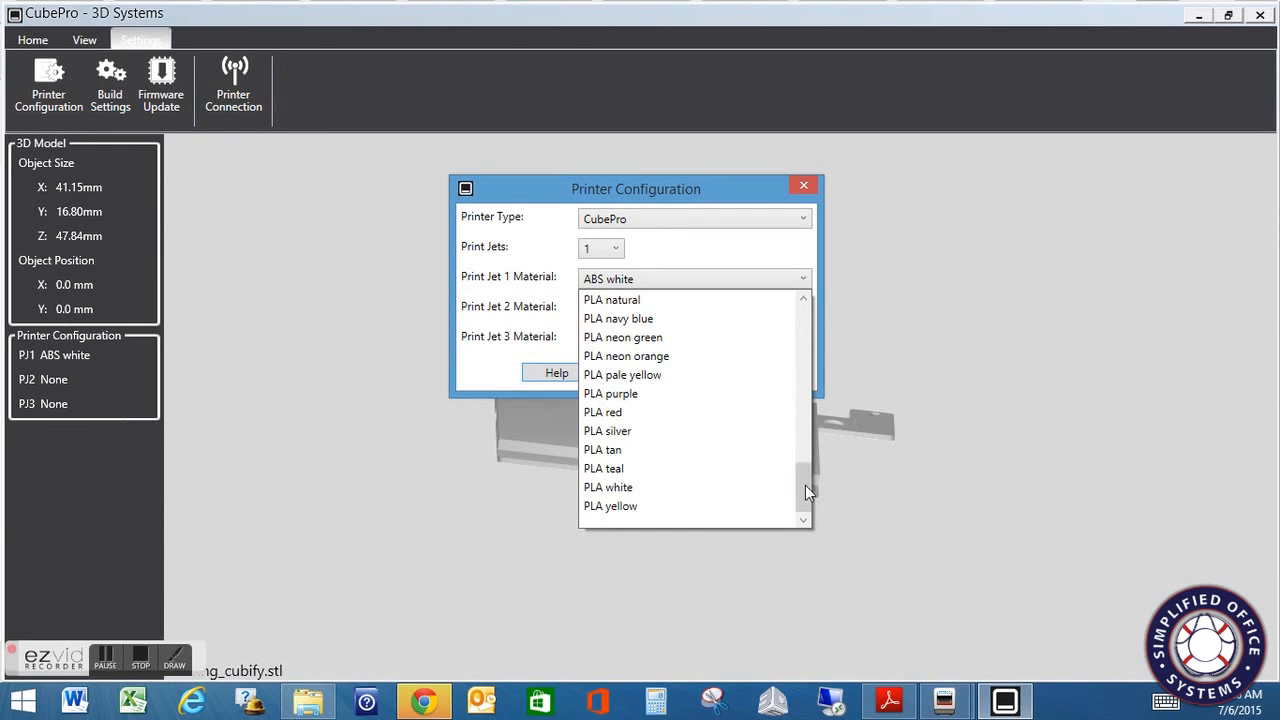
{"action": "left_click", "coordinate": [640, 280]}
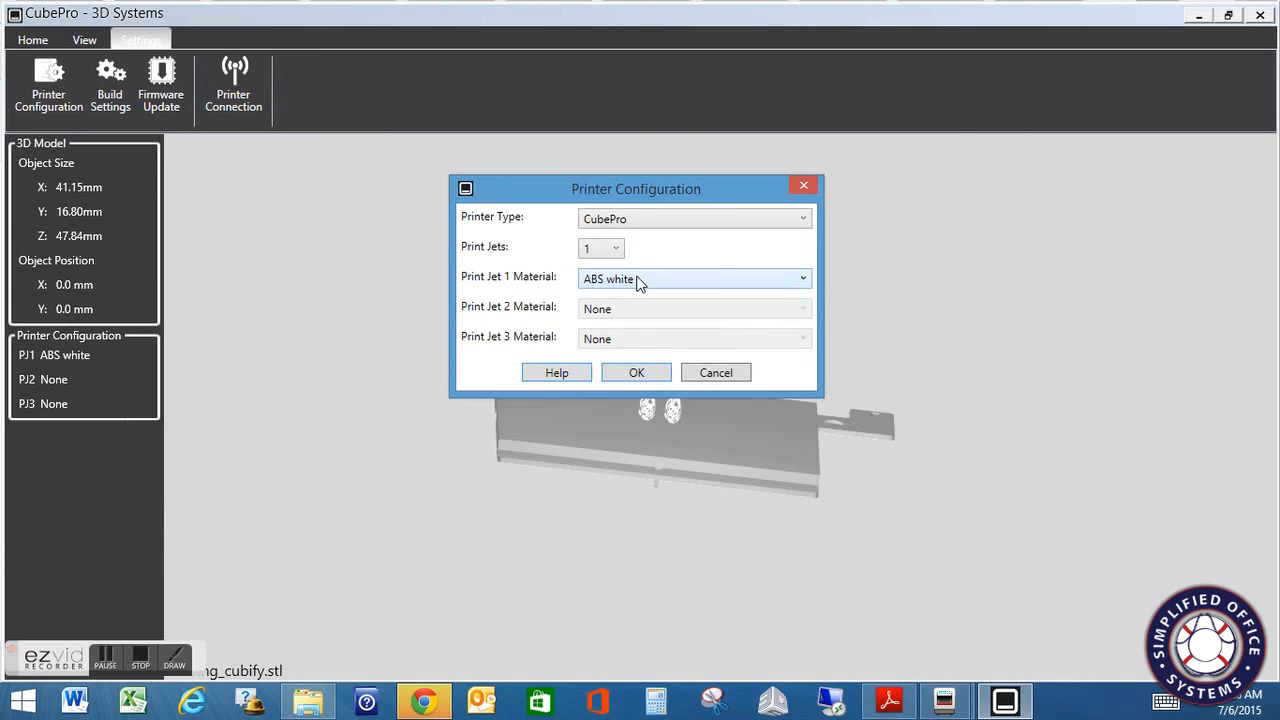
{"action": "left_click", "coordinate": [637, 373]}
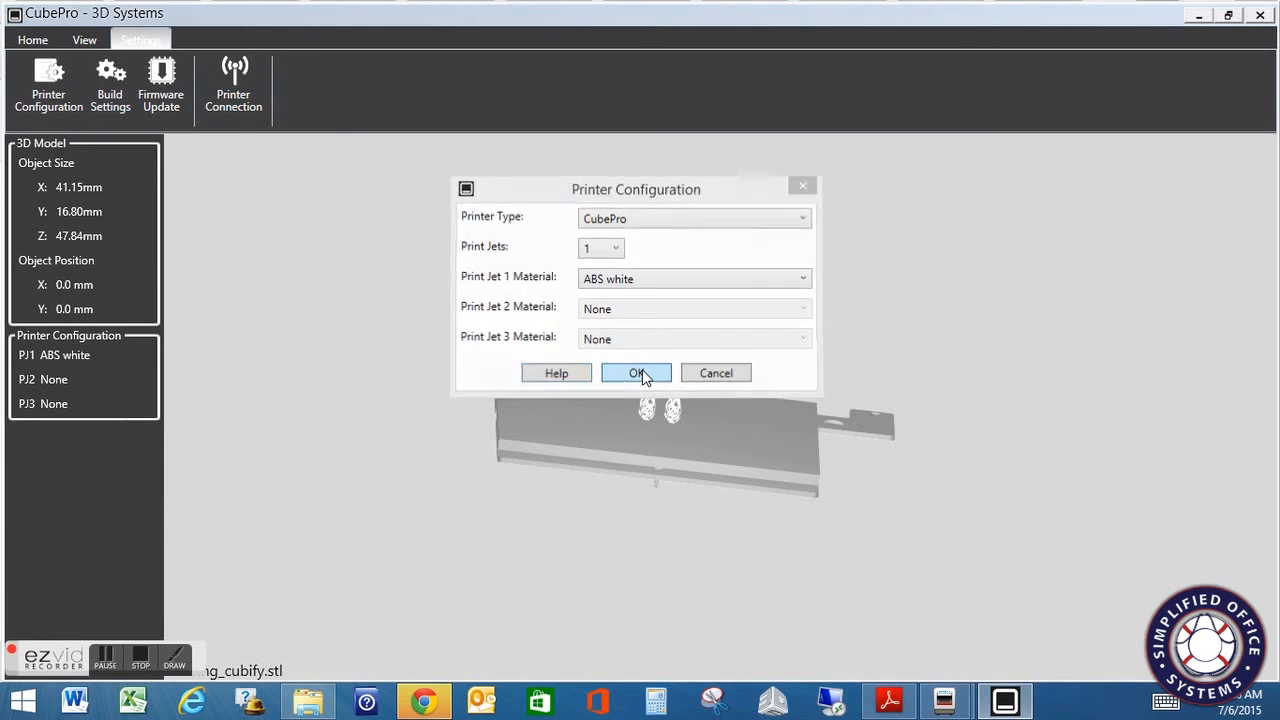
Browse the Architect folder in the 3D sample files for models to open, and leave without opening one
{"action": "left_click", "coordinate": [30, 40]}
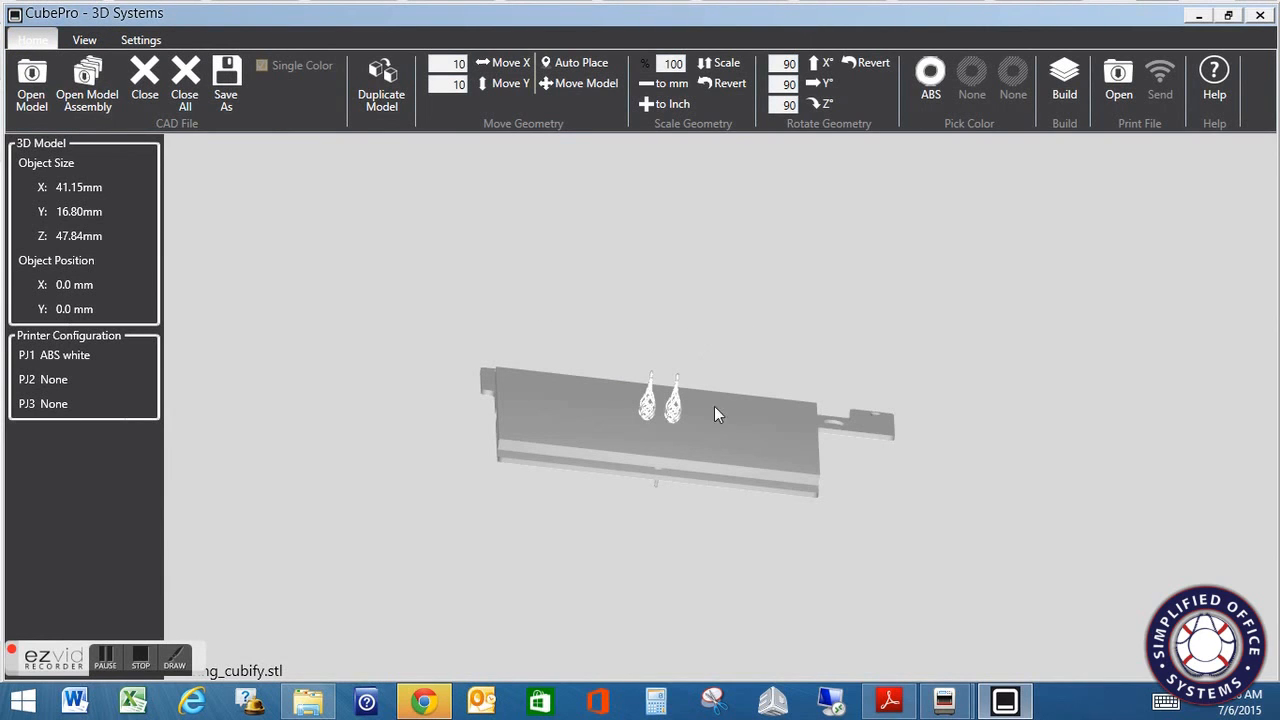
{"action": "mouse_move", "coordinate": [701, 466]}
{"action": "left_mouse_down"}
{"action": "mouse_move", "coordinate": [677, 466]}
{"action": "mouse_move", "coordinate": [680, 486]}
{"action": "mouse_move", "coordinate": [696, 462]}
{"action": "left_mouse_up"}
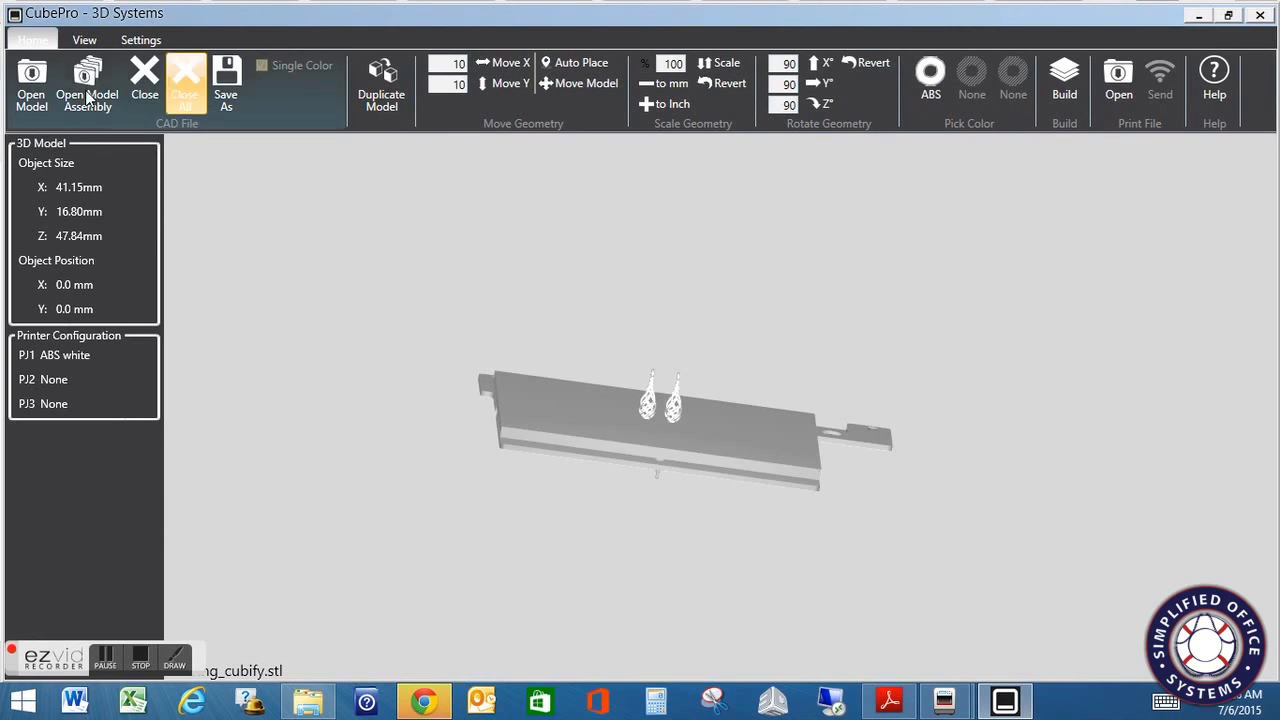
{"action": "left_click", "coordinate": [33, 90]}
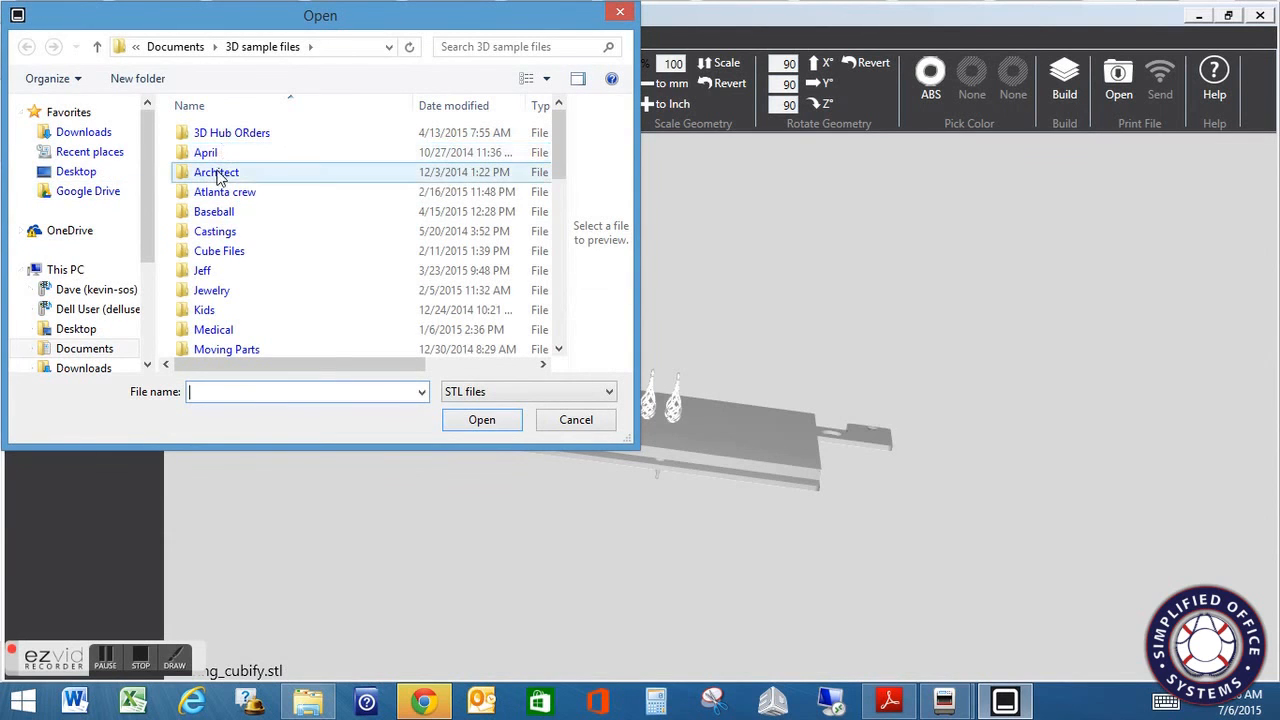
{"action": "double_click", "coordinate": [201, 178]}
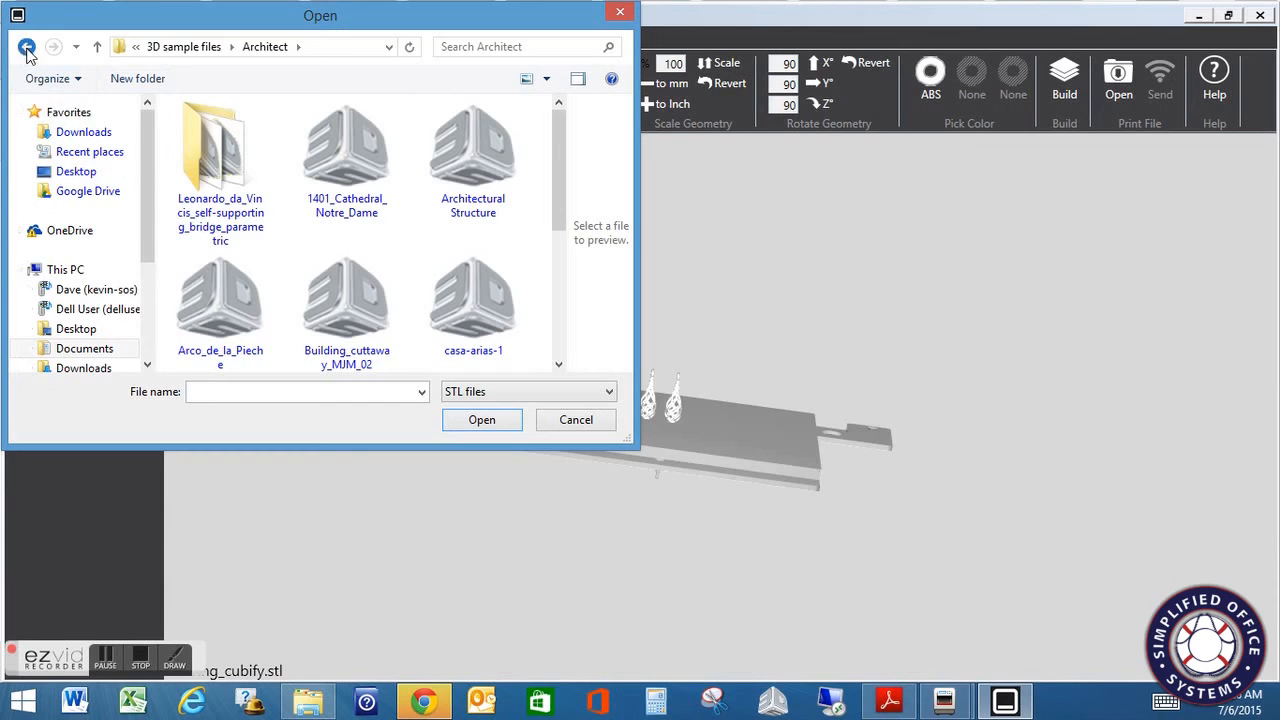
{"action": "key", "text": "BackSpace"}
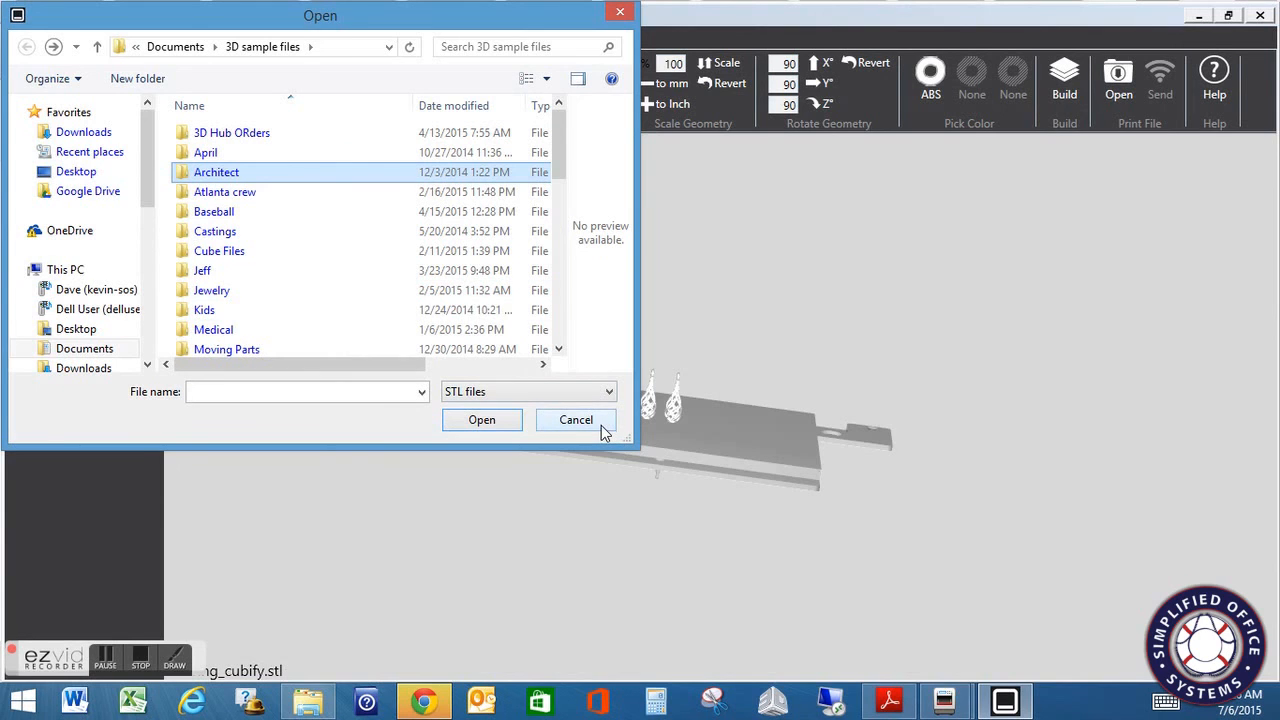
{"action": "left_click", "coordinate": [576, 420]}
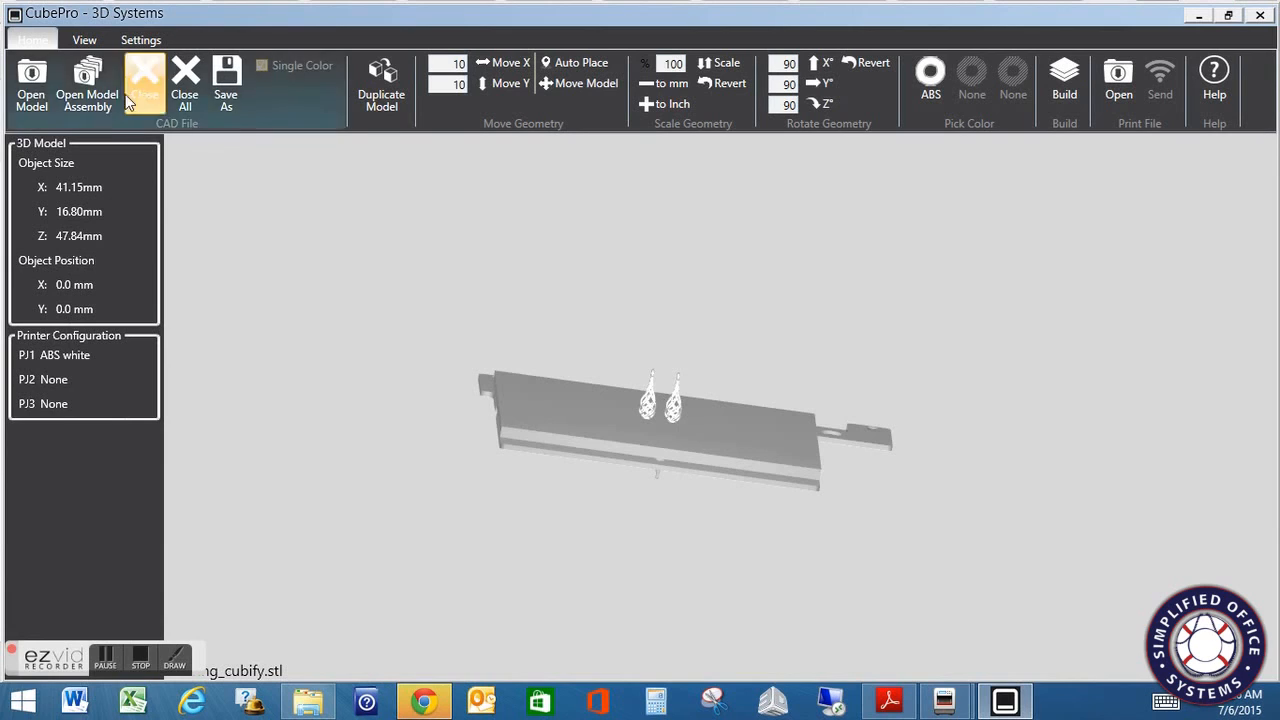
Check which file types can be opened as models, and leave without opening a file
{"action": "left_click_drag", "start_coordinate": [630, 429], "coordinate": [793, 521]}
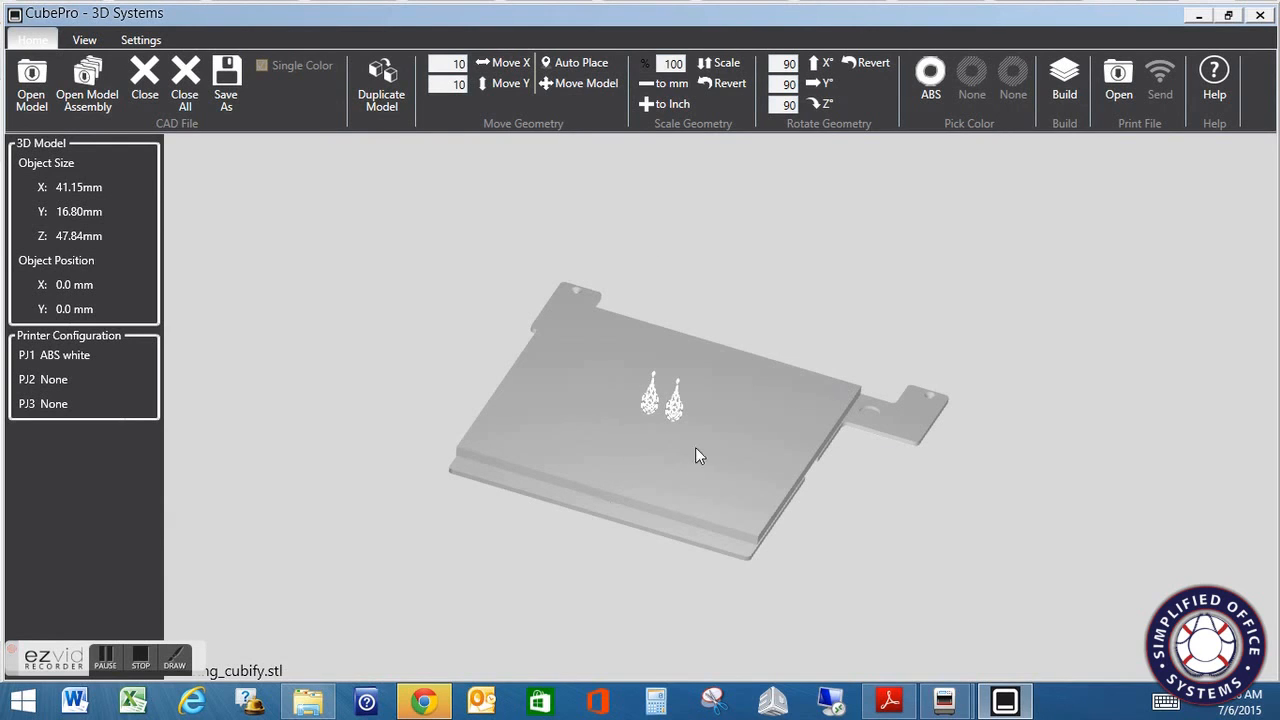
{"action": "left_click", "coordinate": [31, 100]}
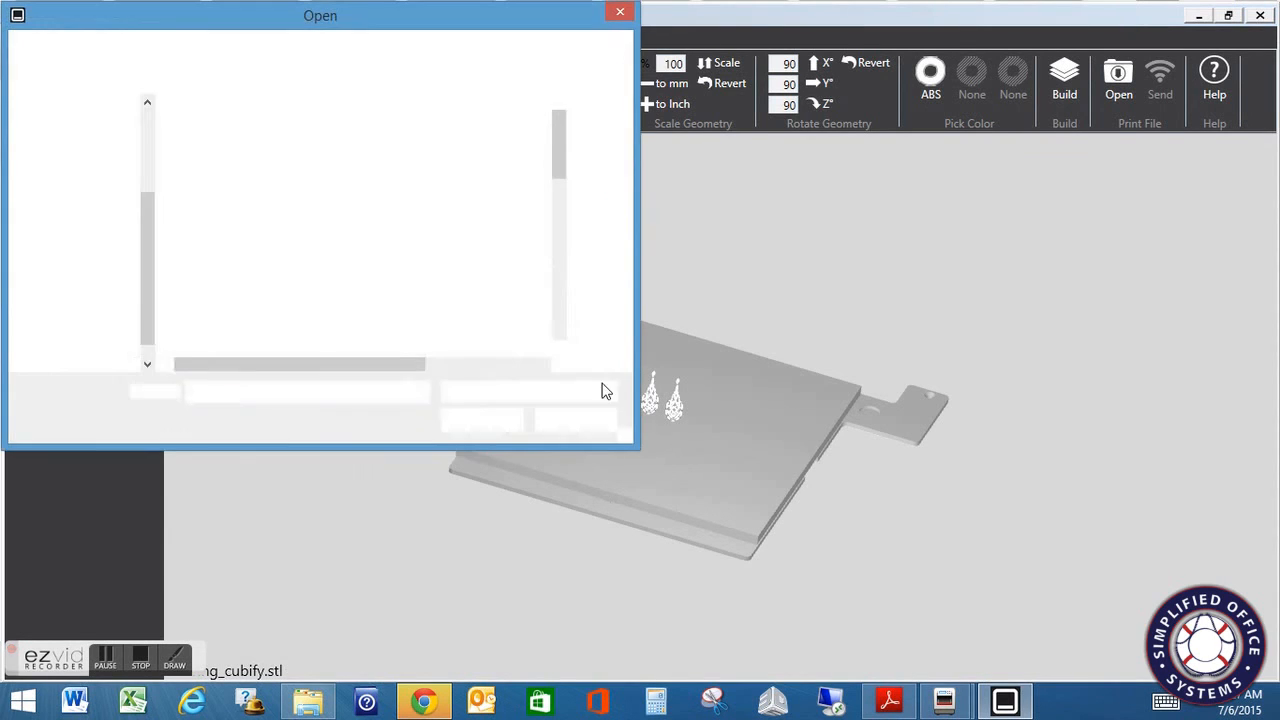
{"action": "left_click", "coordinate": [608, 393]}
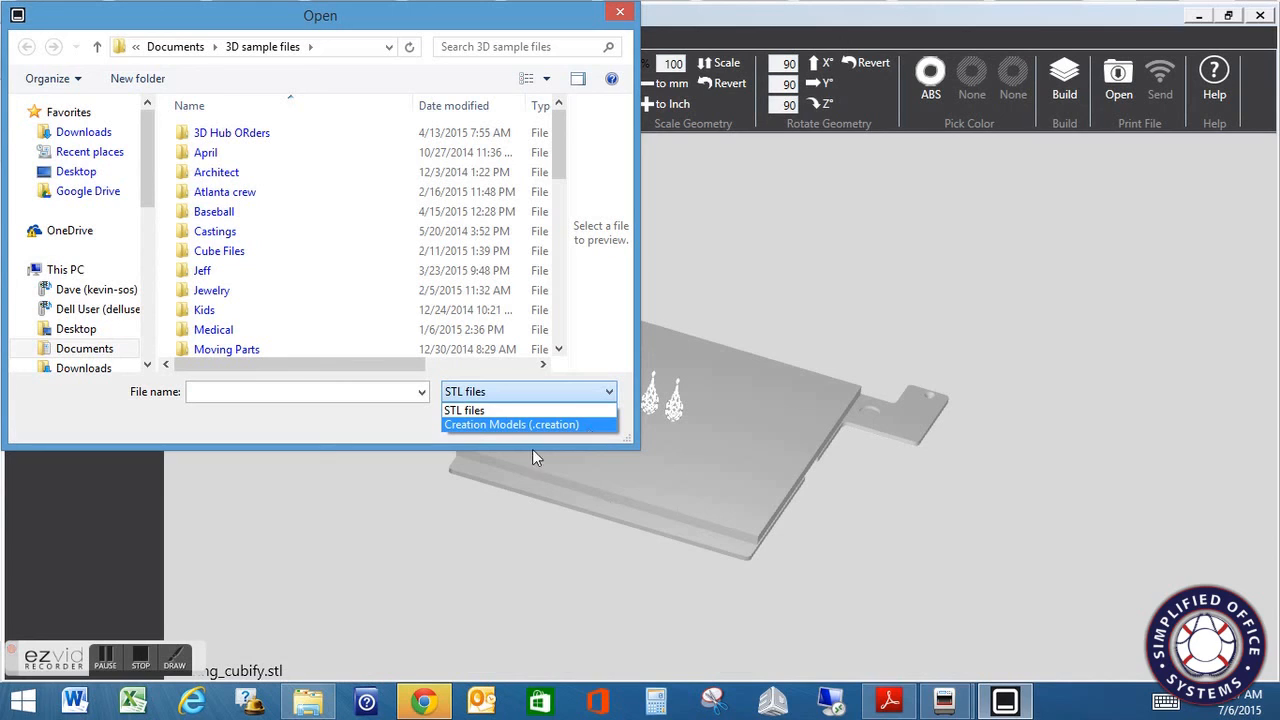
{"action": "left_click", "coordinate": [396, 432]}
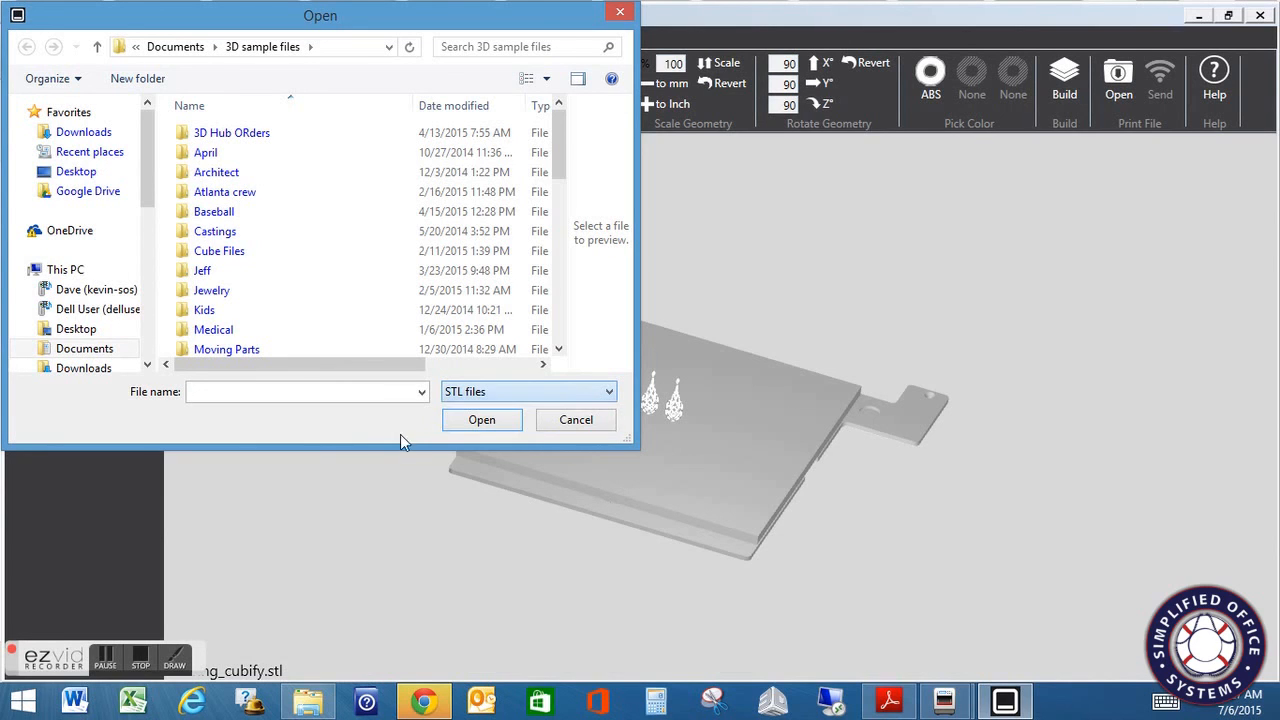
{"action": "left_click", "coordinate": [589, 427]}
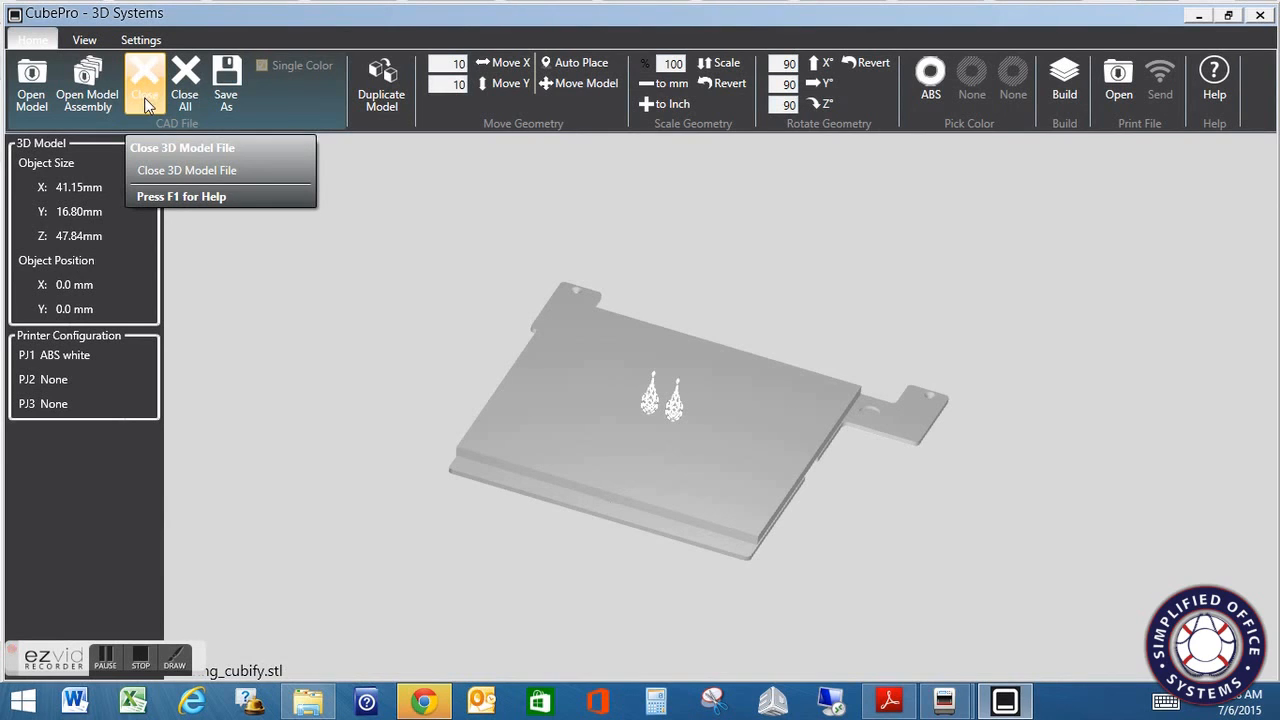
Select the pair of earrings on the build plate and duplicate the model
{"action": "left_click", "coordinate": [667, 410]}
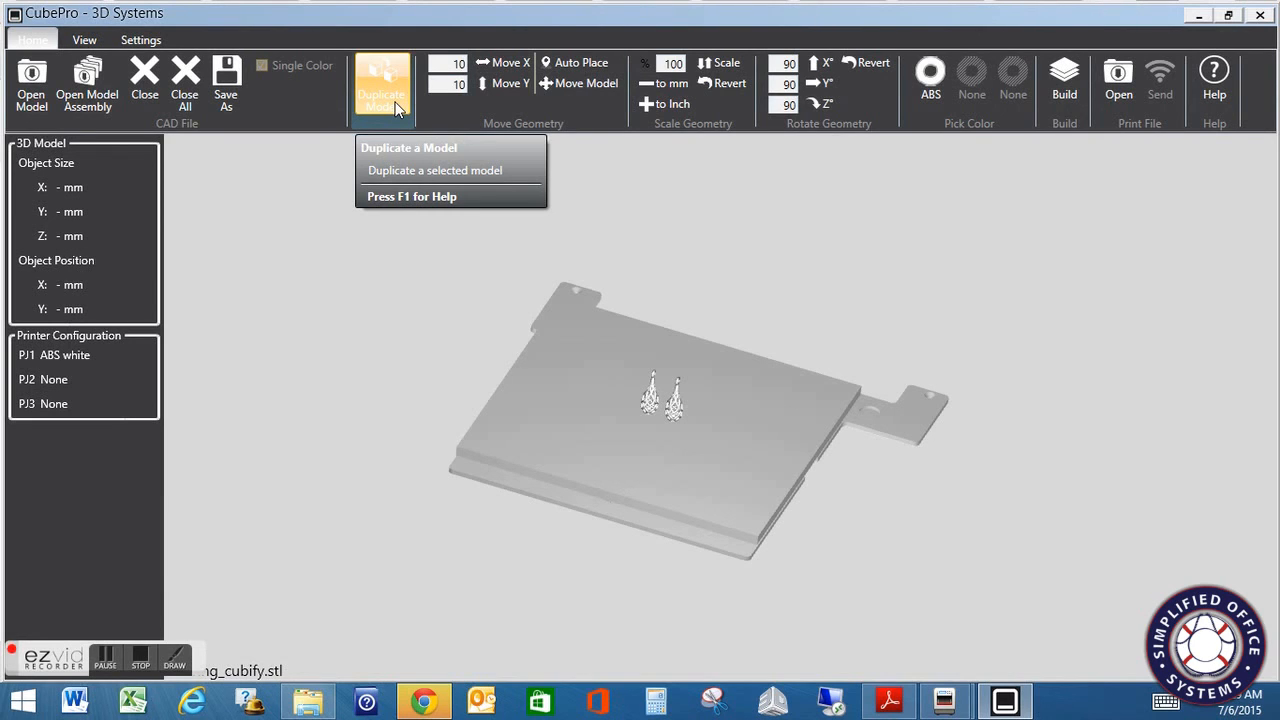
{"action": "left_click", "coordinate": [677, 405]}
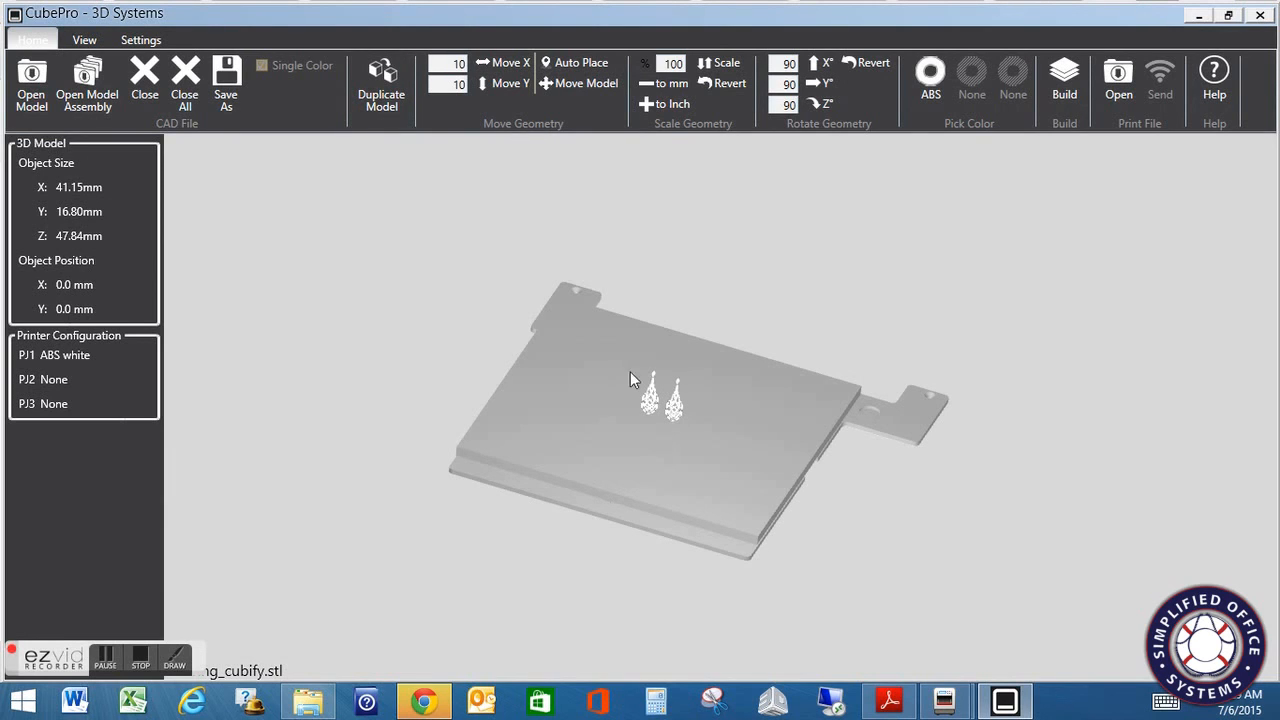
{"action": "left_click", "coordinate": [384, 84]}
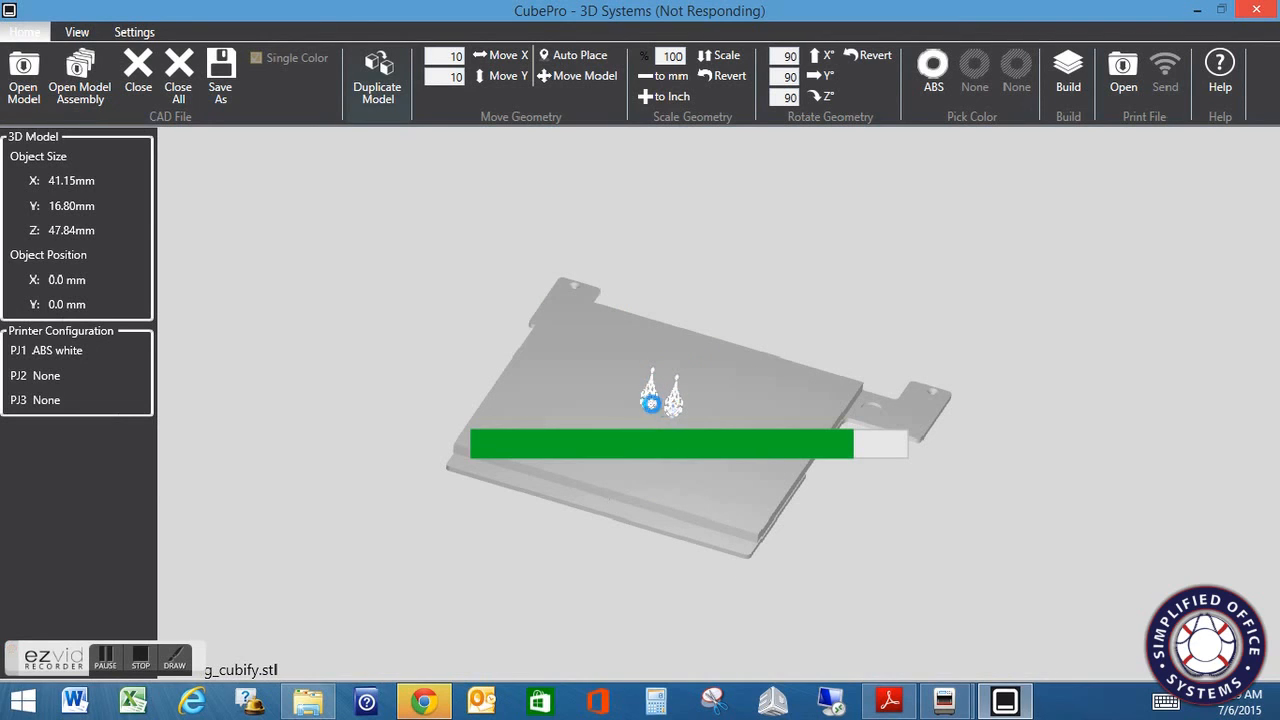
{"action": "left_click", "coordinate": [104, 662]}
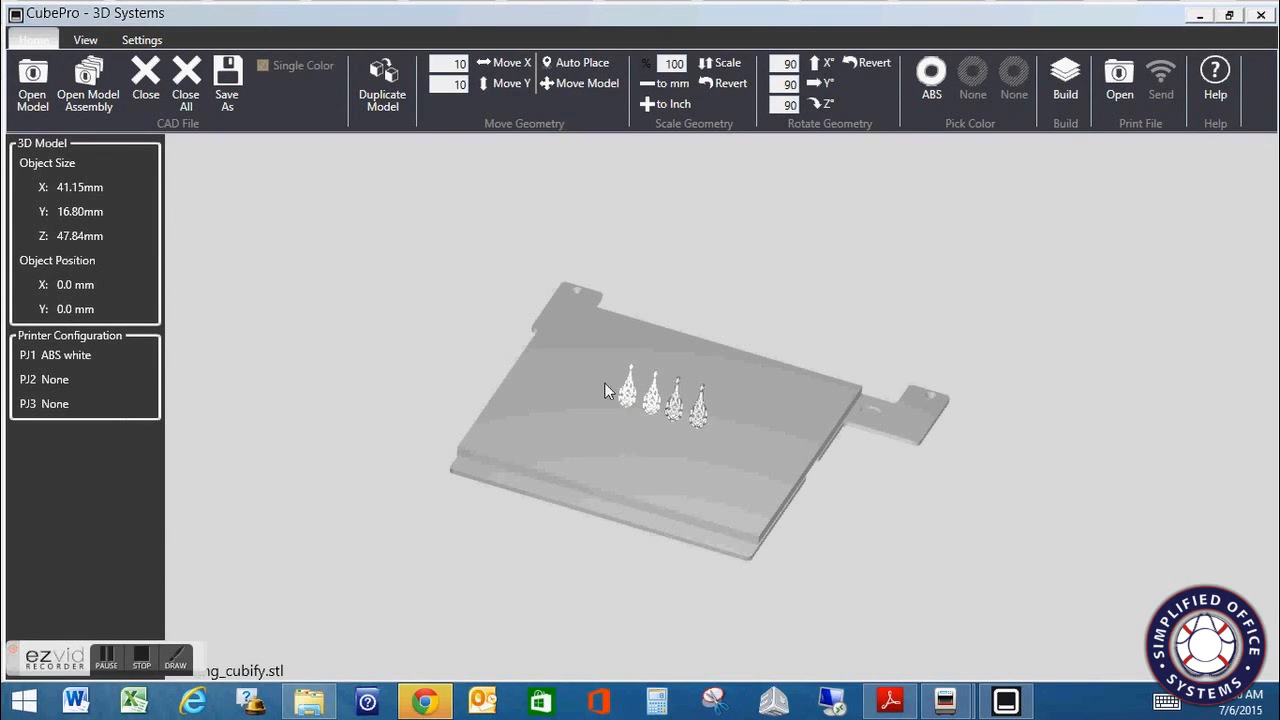
Try entering 25 as the X move distance for the earrings
{"action": "mouse_move", "coordinate": [707, 452]}
{"action": "left_mouse_down"}
{"action": "mouse_move", "coordinate": [681, 465]}
{"action": "mouse_move", "coordinate": [757, 449]}
{"action": "mouse_move", "coordinate": [721, 455]}
{"action": "left_mouse_up"}
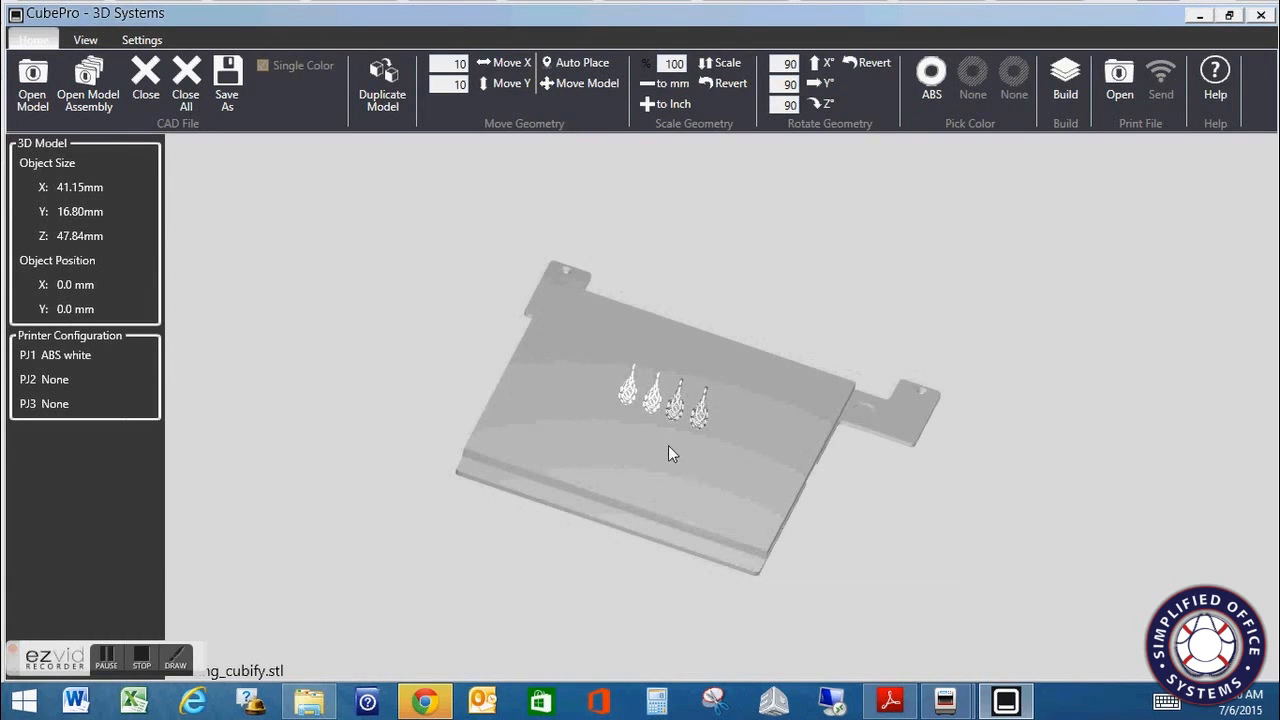
{"action": "left_click", "coordinate": [680, 410]}
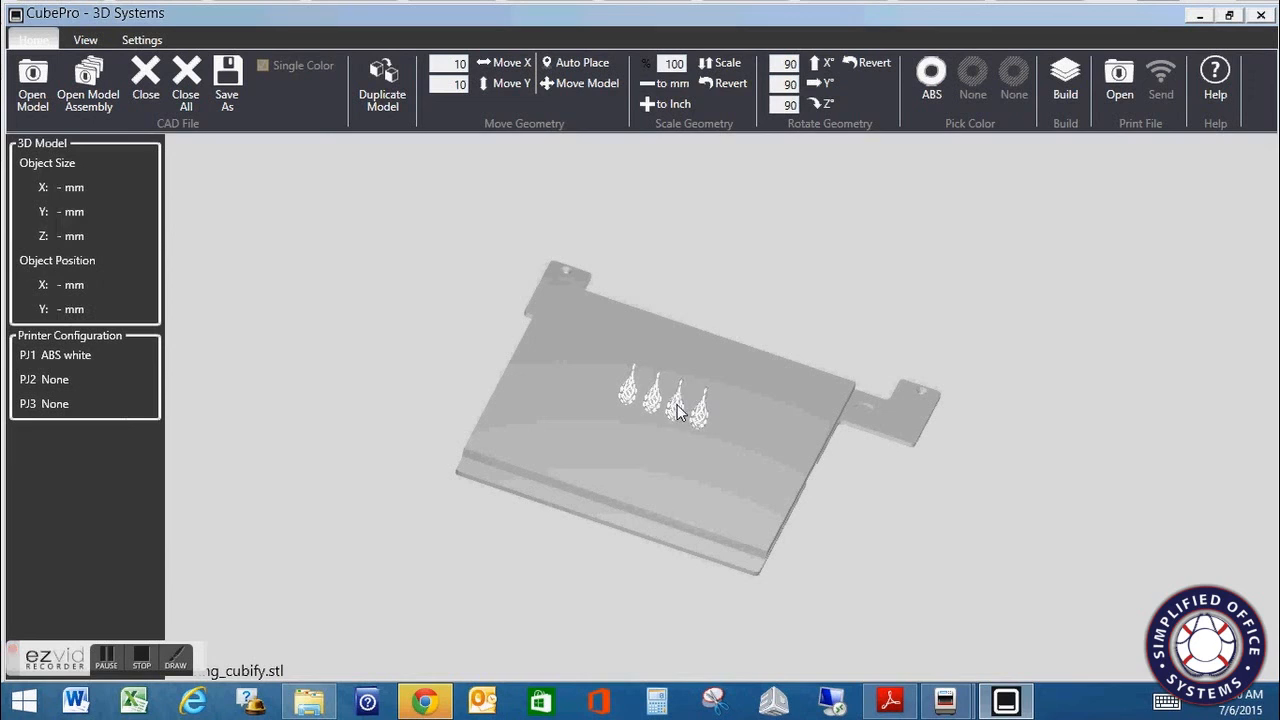
{"action": "double_click", "coordinate": [456, 84]}
{"action": "key", "text": "BackSpace"}
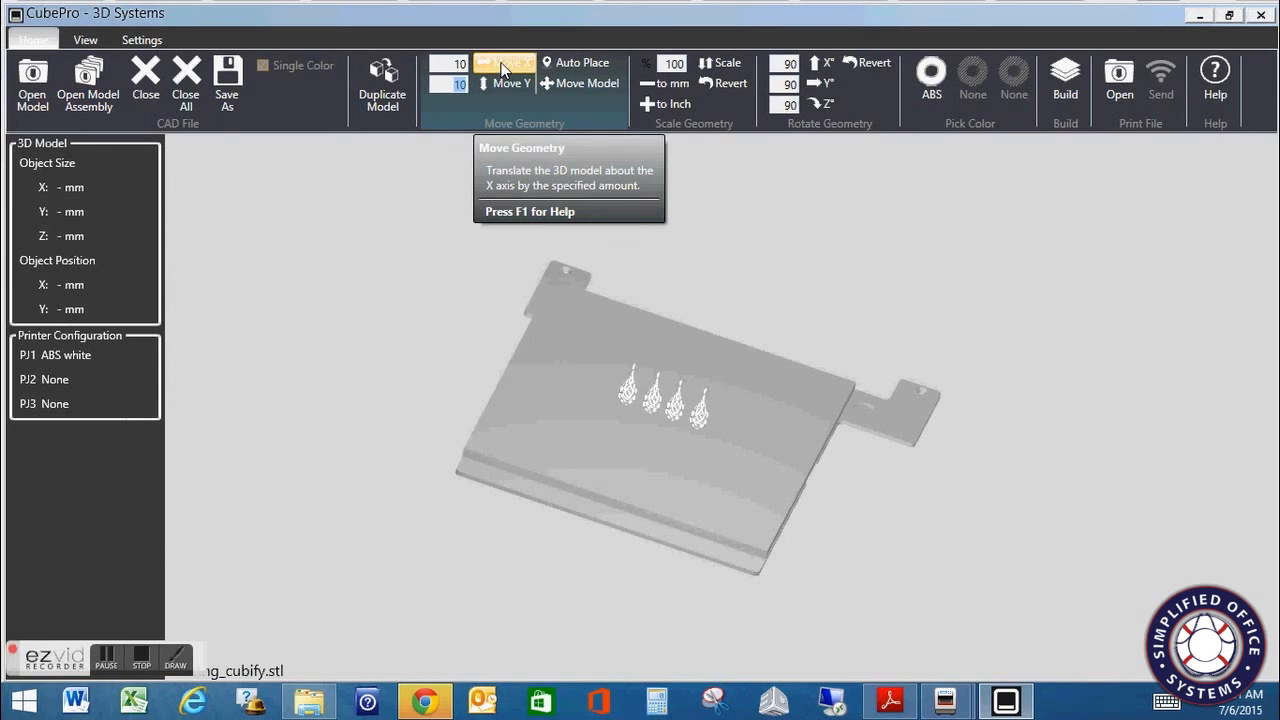
{"action": "left_click", "coordinate": [465, 64]}
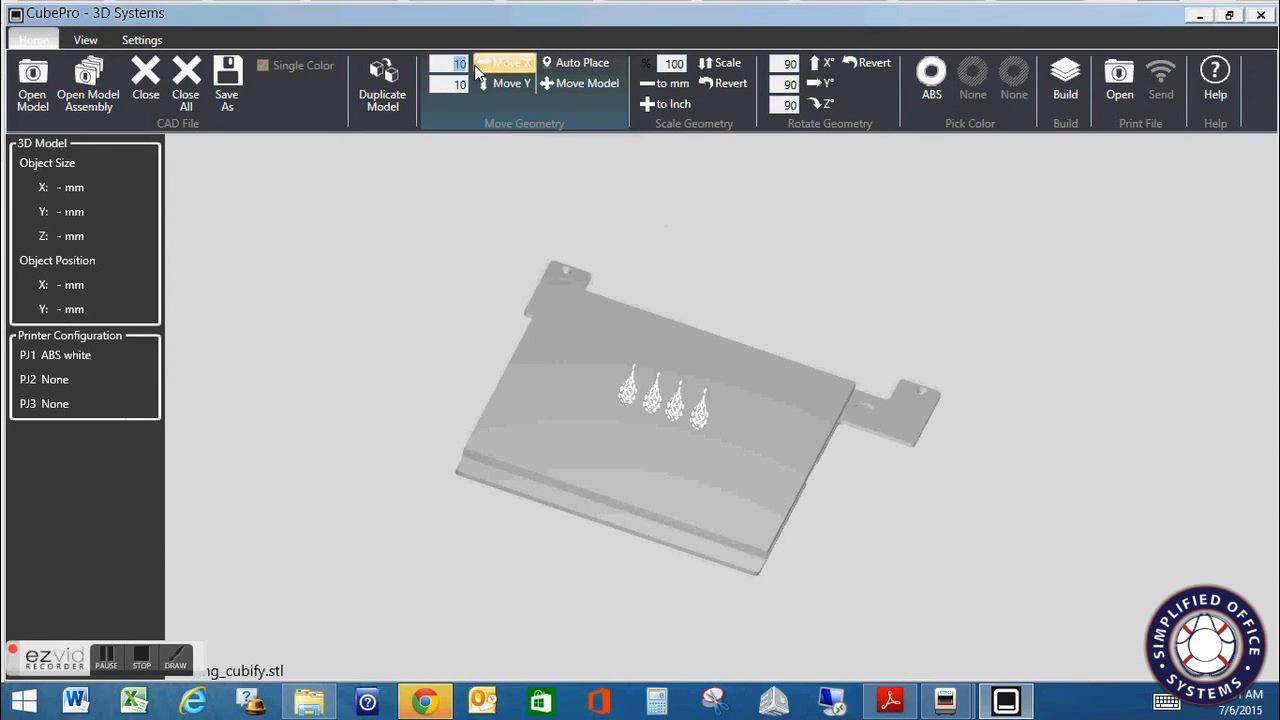
{"action": "type", "text": "25"}
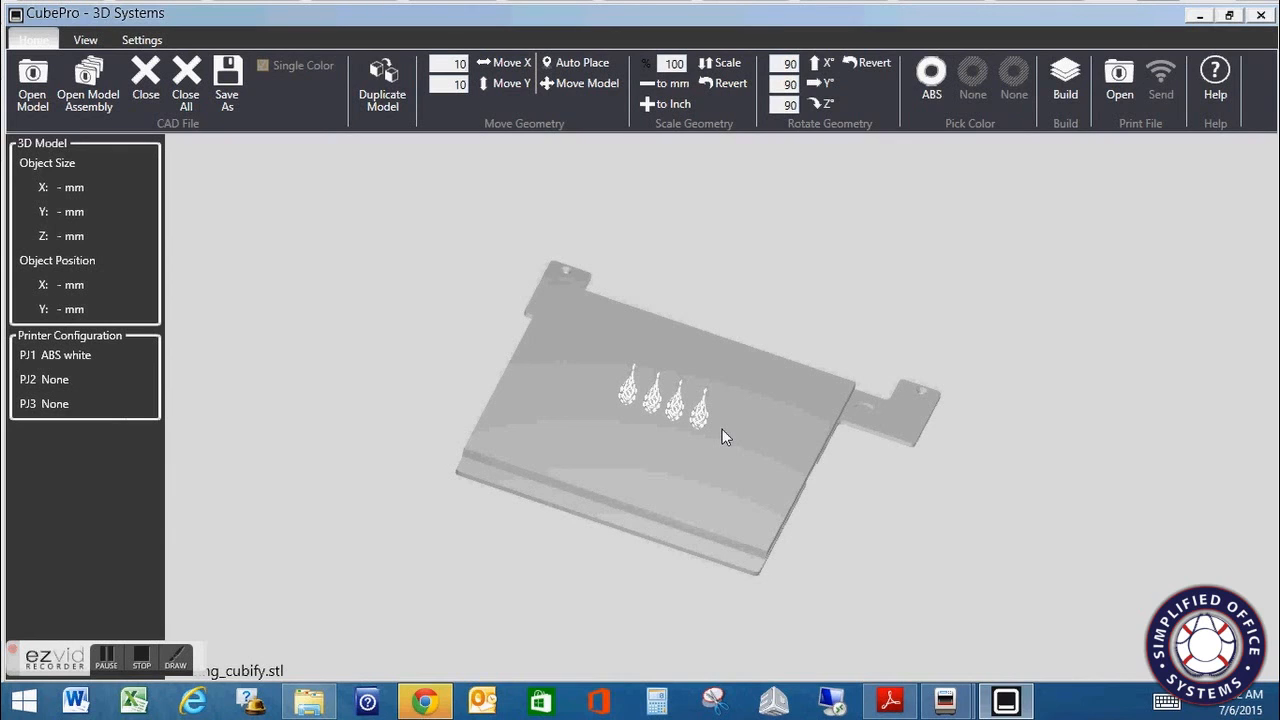
Enter a scale percentage of 150 and replace it with 50
{"action": "double_click", "coordinate": [678, 61]}
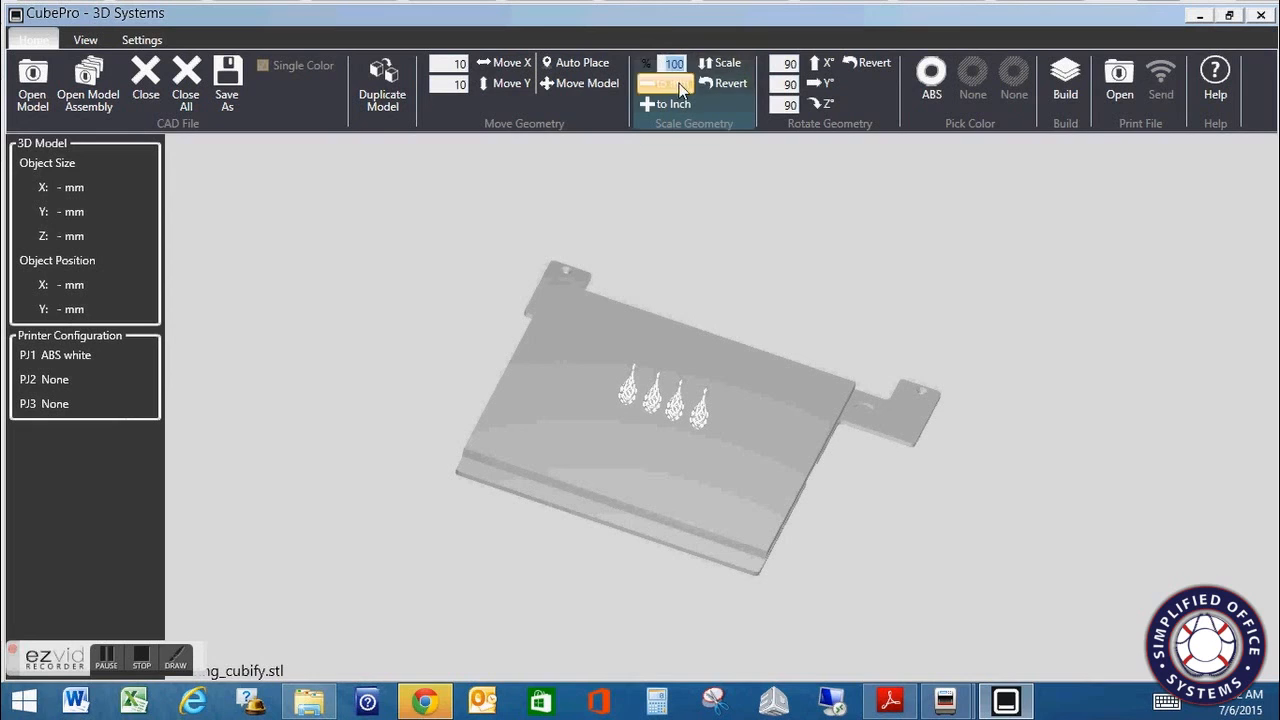
{"action": "type", "text": "150"}
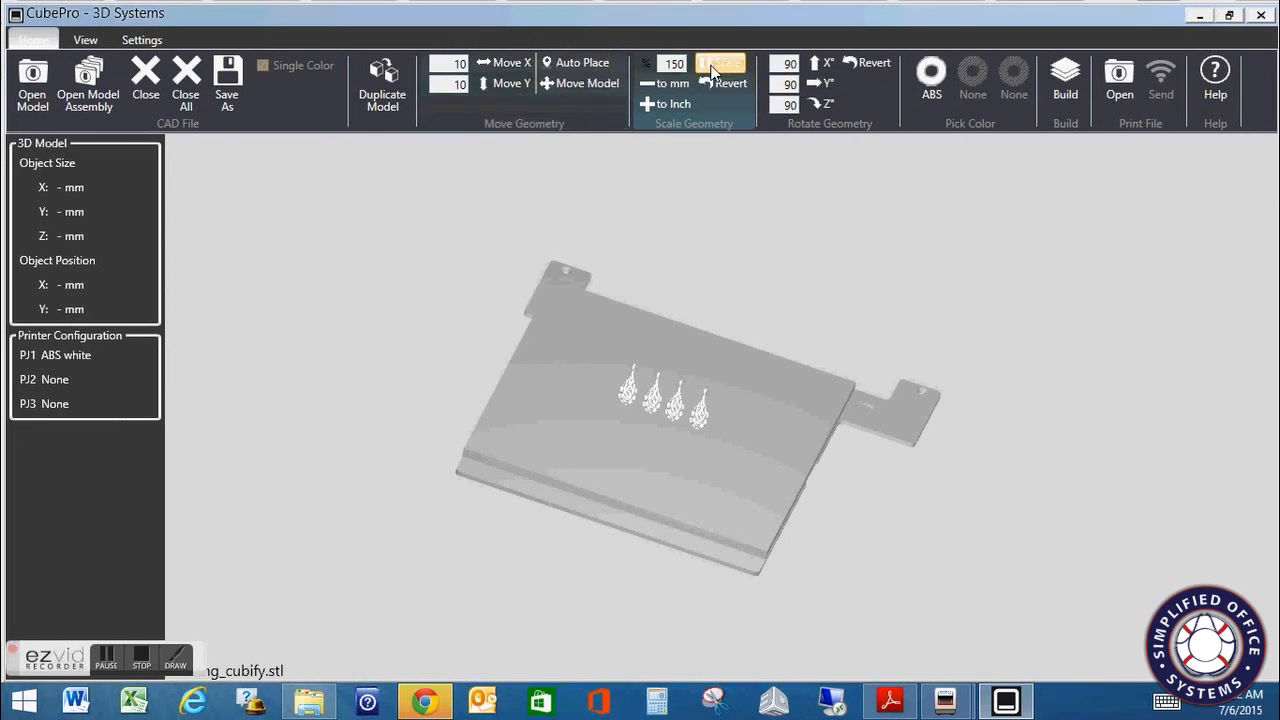
{"action": "left_click", "coordinate": [668, 63]}
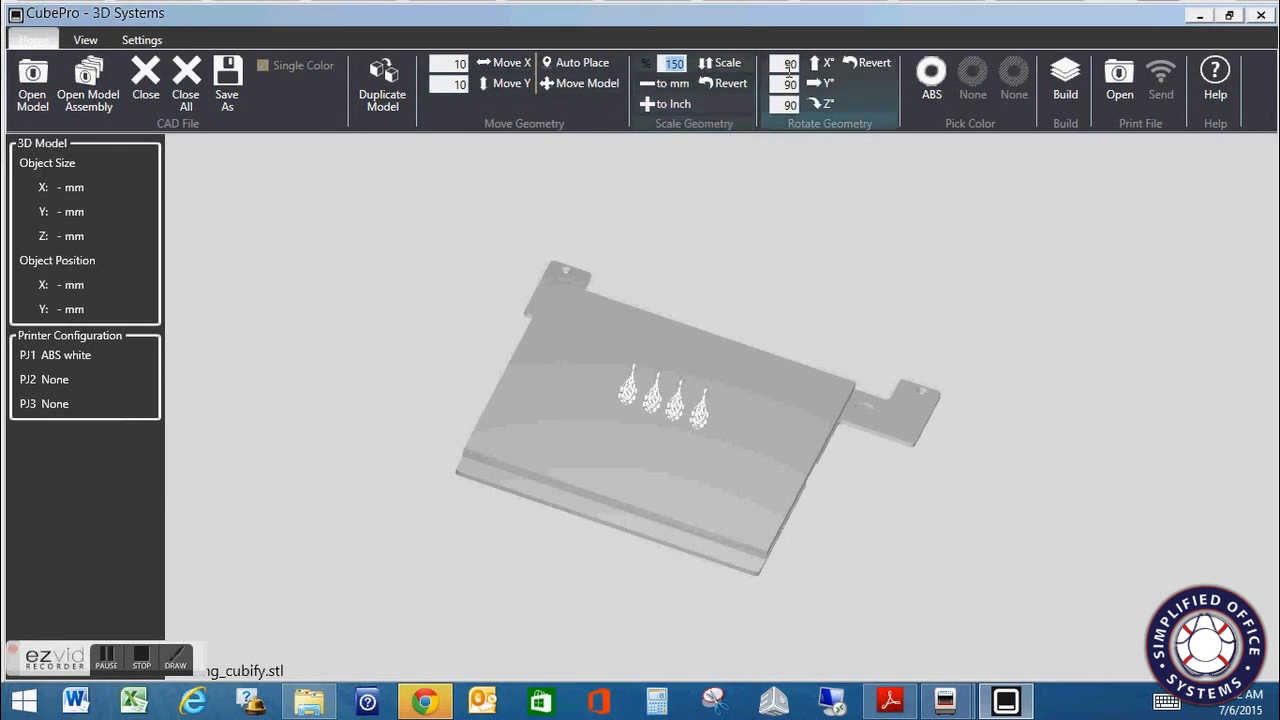
{"action": "key", "text": "Delete"}
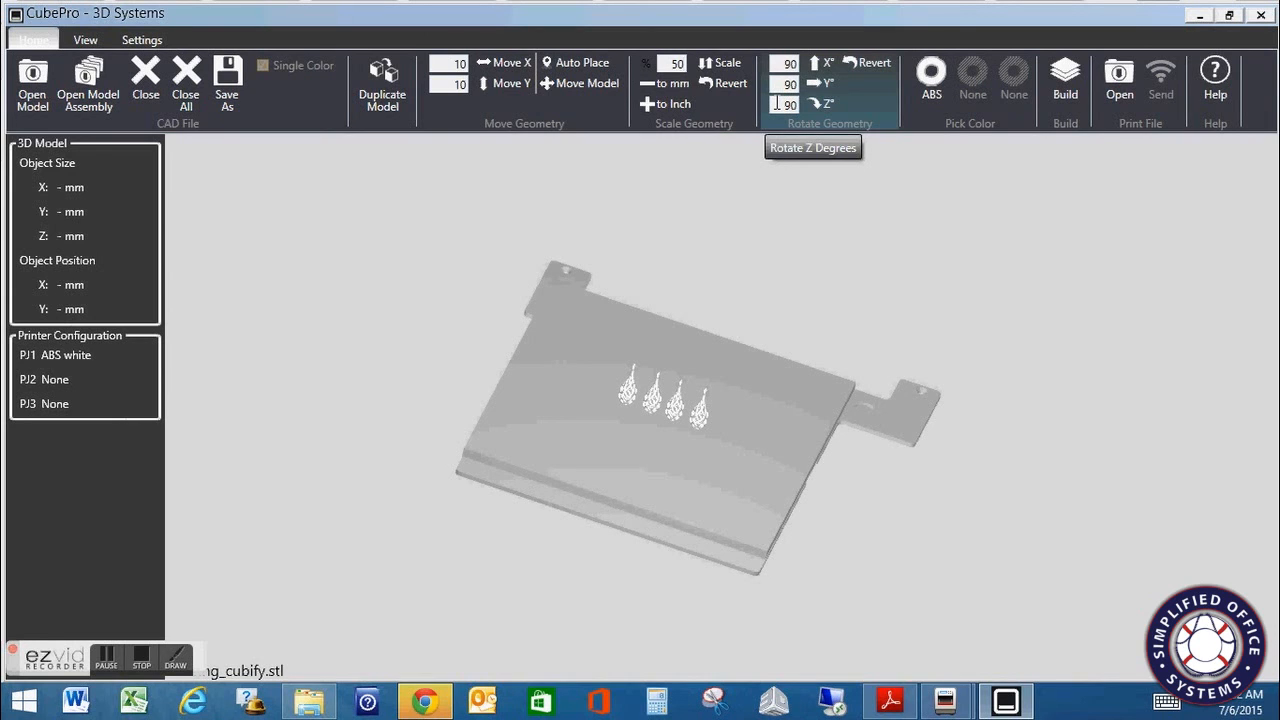
{"action": "left_click", "coordinate": [672, 105]}
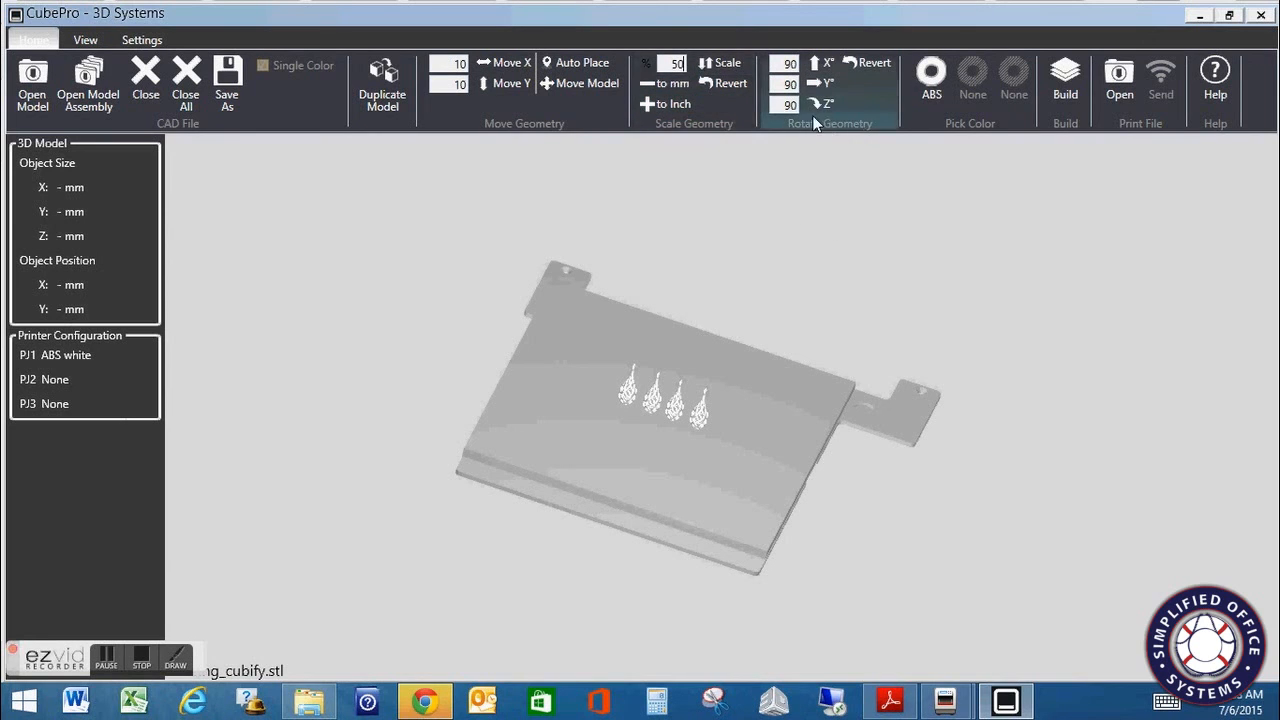
Try a scale percentage of 1000 for the earrings and set it to 100 instead
{"action": "left_click", "coordinate": [680, 63]}
{"action": "type", "text": "1000"}
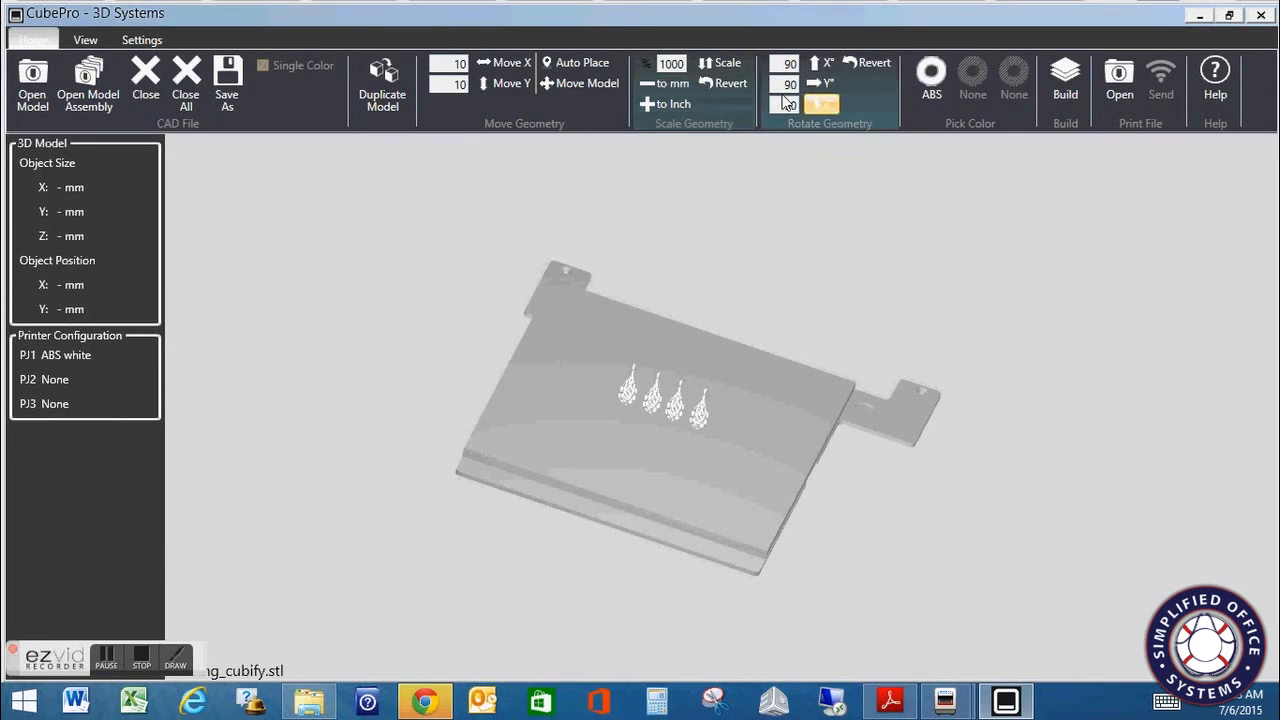
{"action": "key", "text": "BackSpace"}
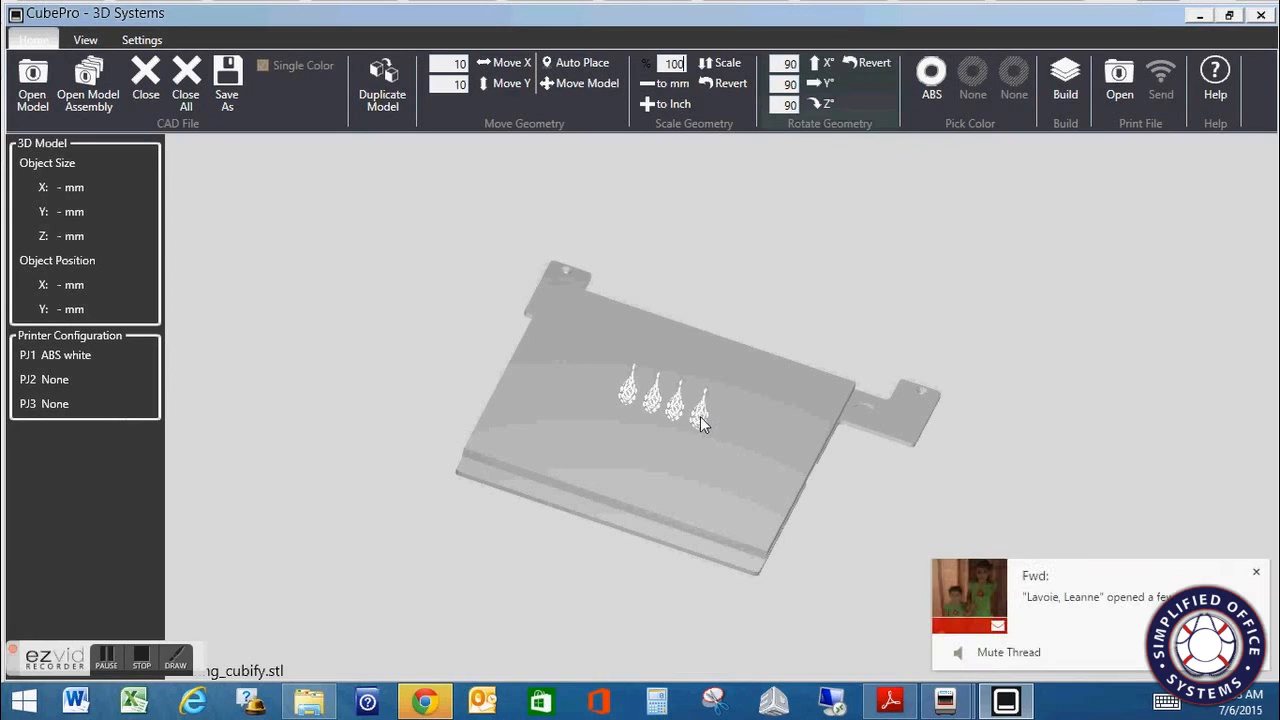
Select one pair of earrings on the build plate and open the build settings
{"action": "left_click", "coordinate": [650, 405]}
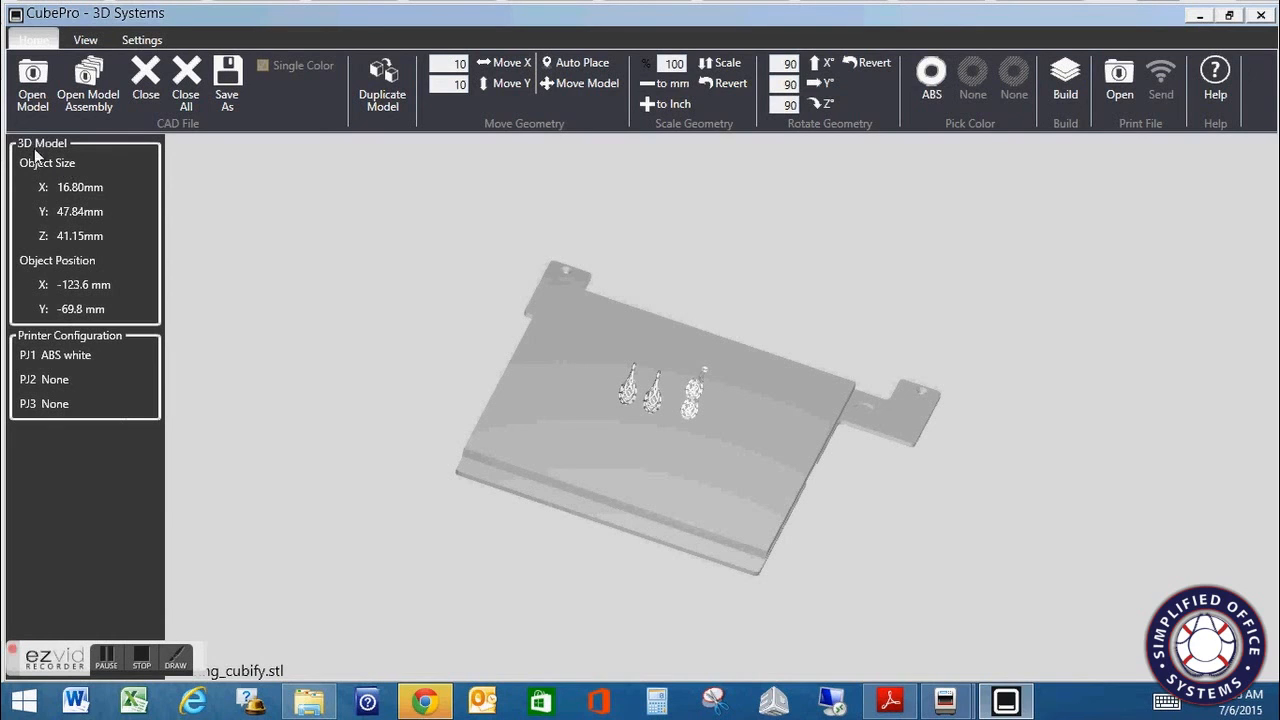
{"action": "left_click_drag", "start_coordinate": [654, 400], "coordinate": [659, 412]}
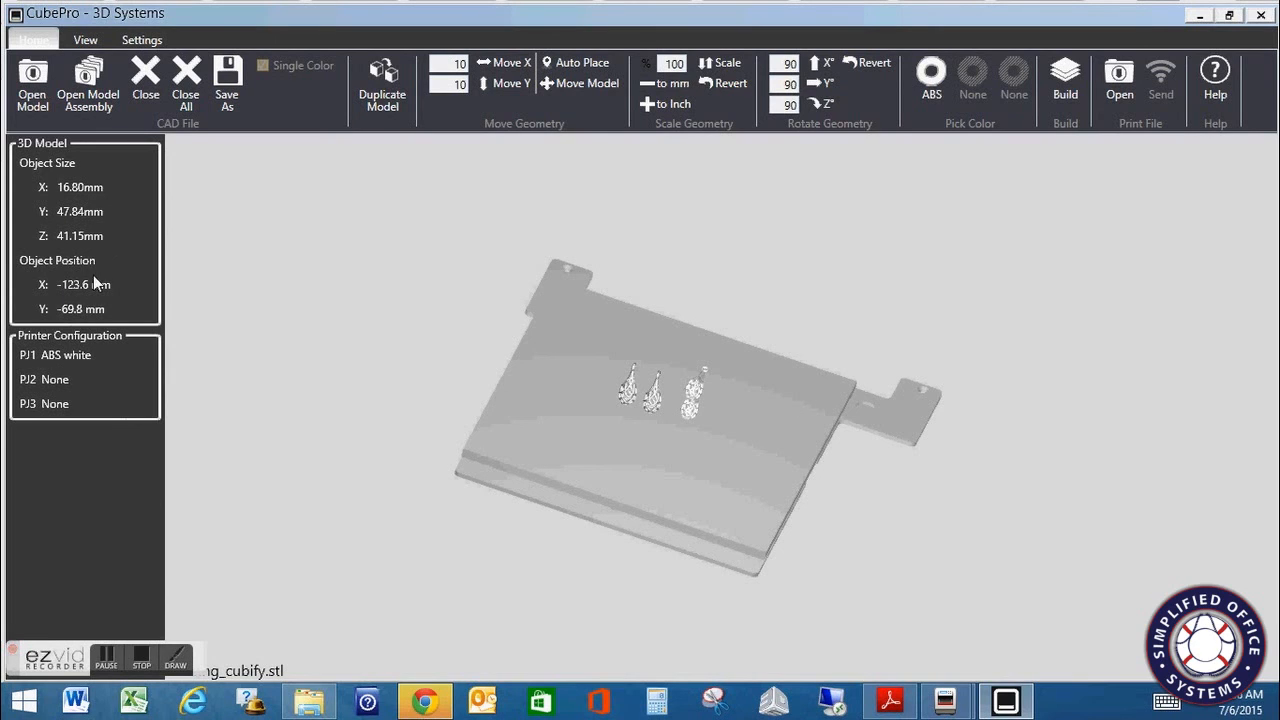
{"action": "left_click", "coordinate": [1065, 100]}
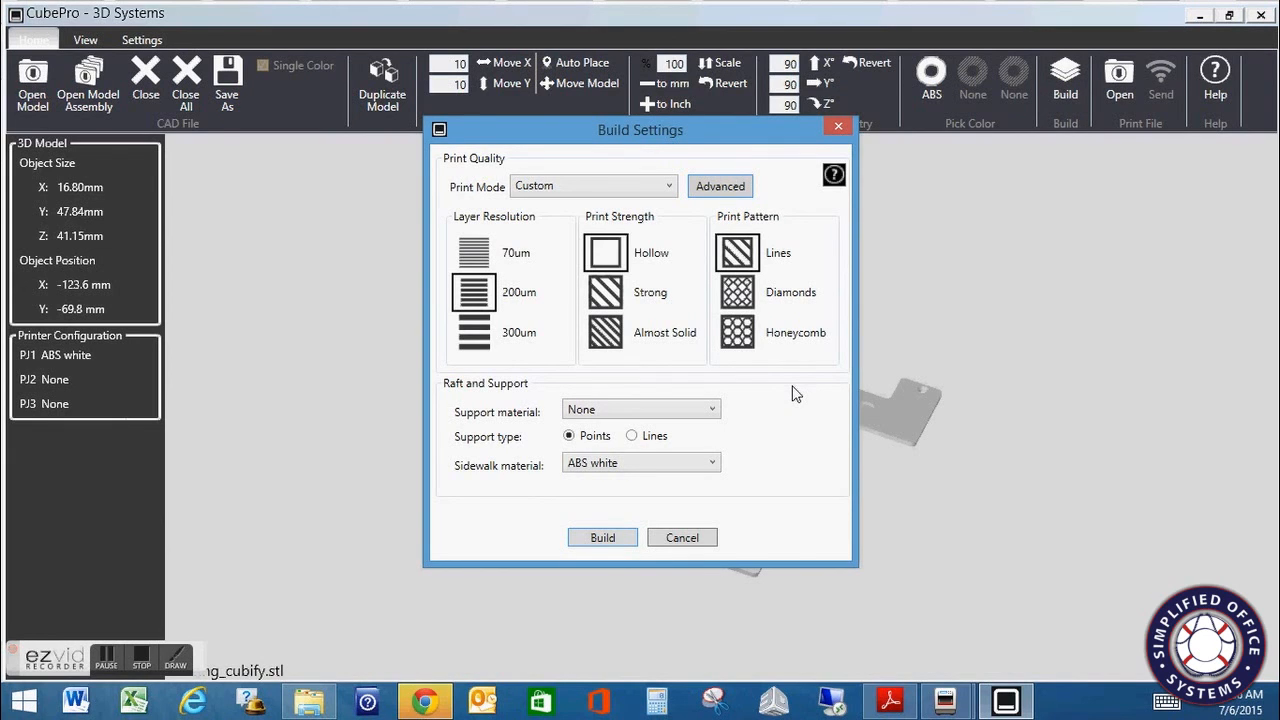
{"action": "left_click", "coordinate": [684, 537]}
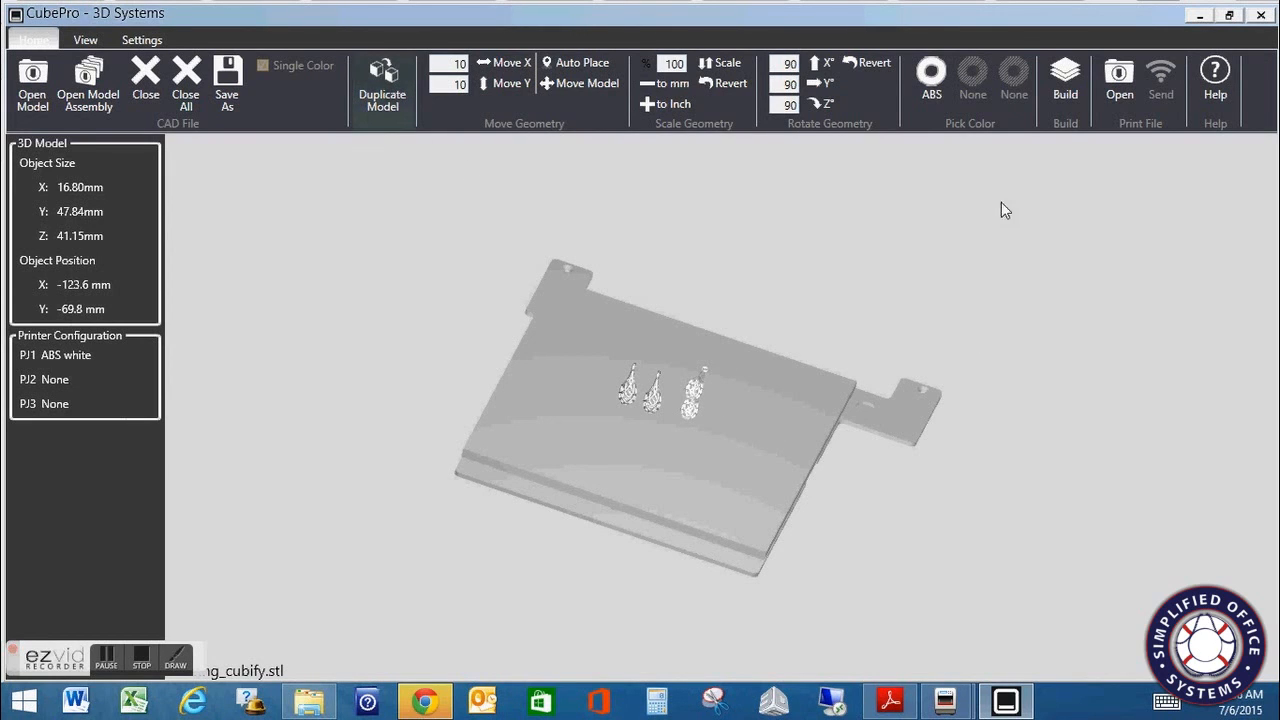
{"action": "left_click", "coordinate": [1069, 97]}
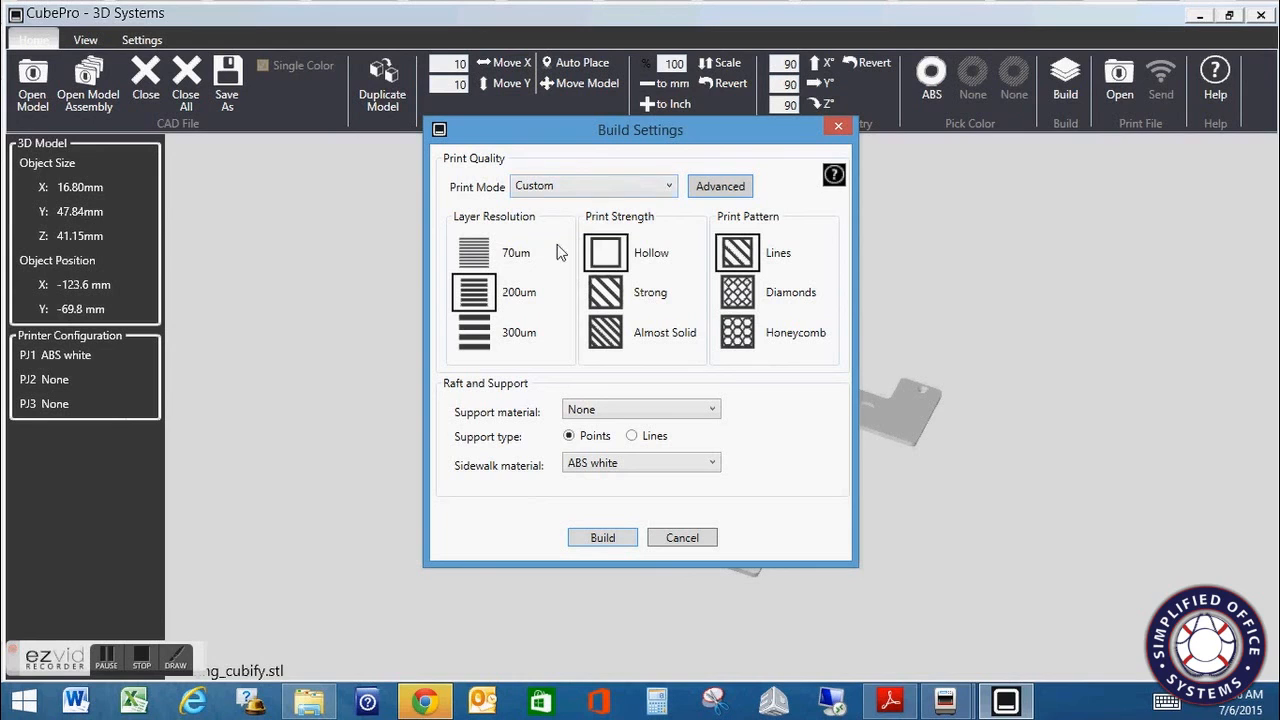
Compare the 70um, 200um and 300um layer resolutions and their descriptions, finishing on 200um
{"action": "left_click", "coordinate": [481, 261]}
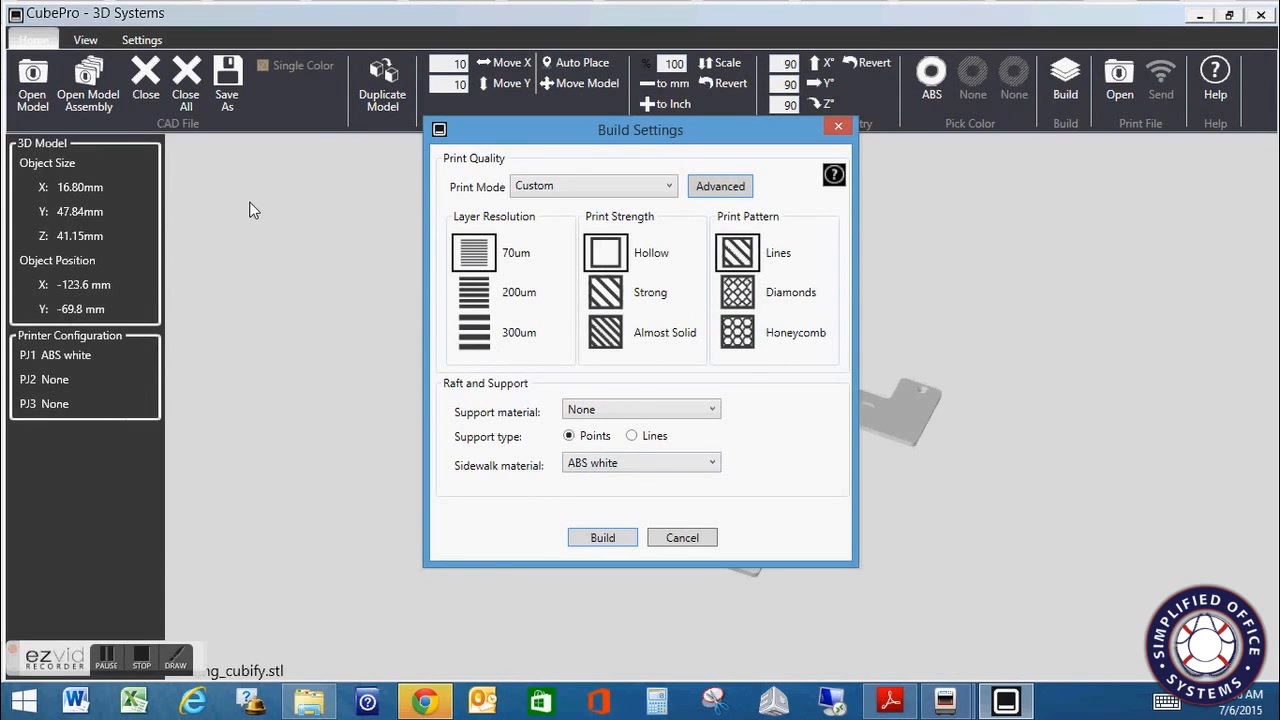
{"action": "mouse_move", "coordinate": [473, 248]}
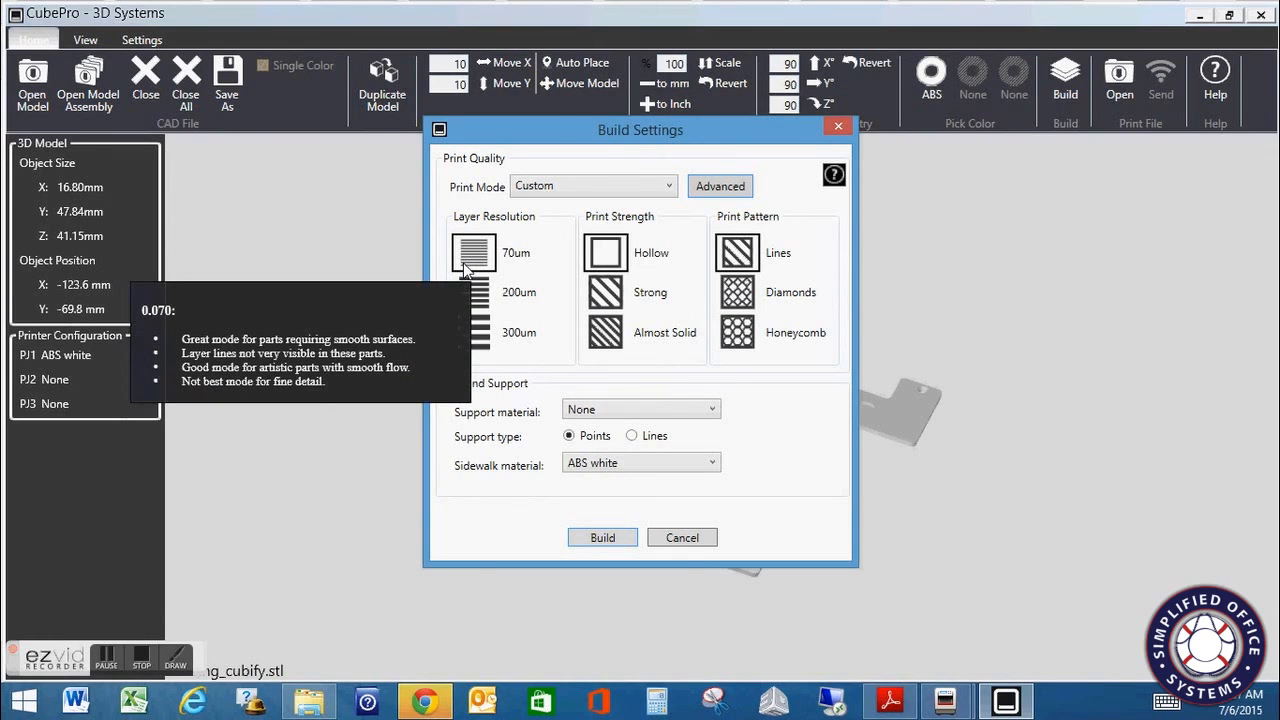
{"action": "left_click", "coordinate": [478, 298]}
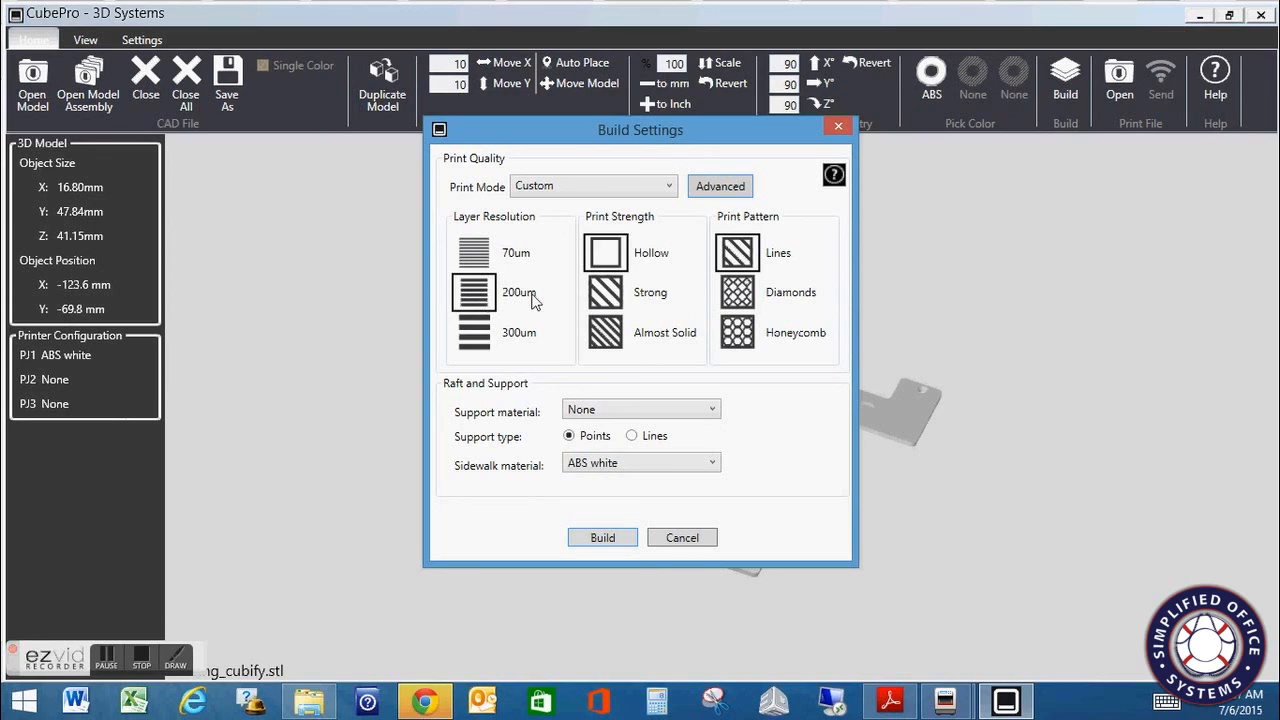
{"action": "mouse_move", "coordinate": [480, 309]}
{"action": "left_click", "coordinate": [474, 336]}
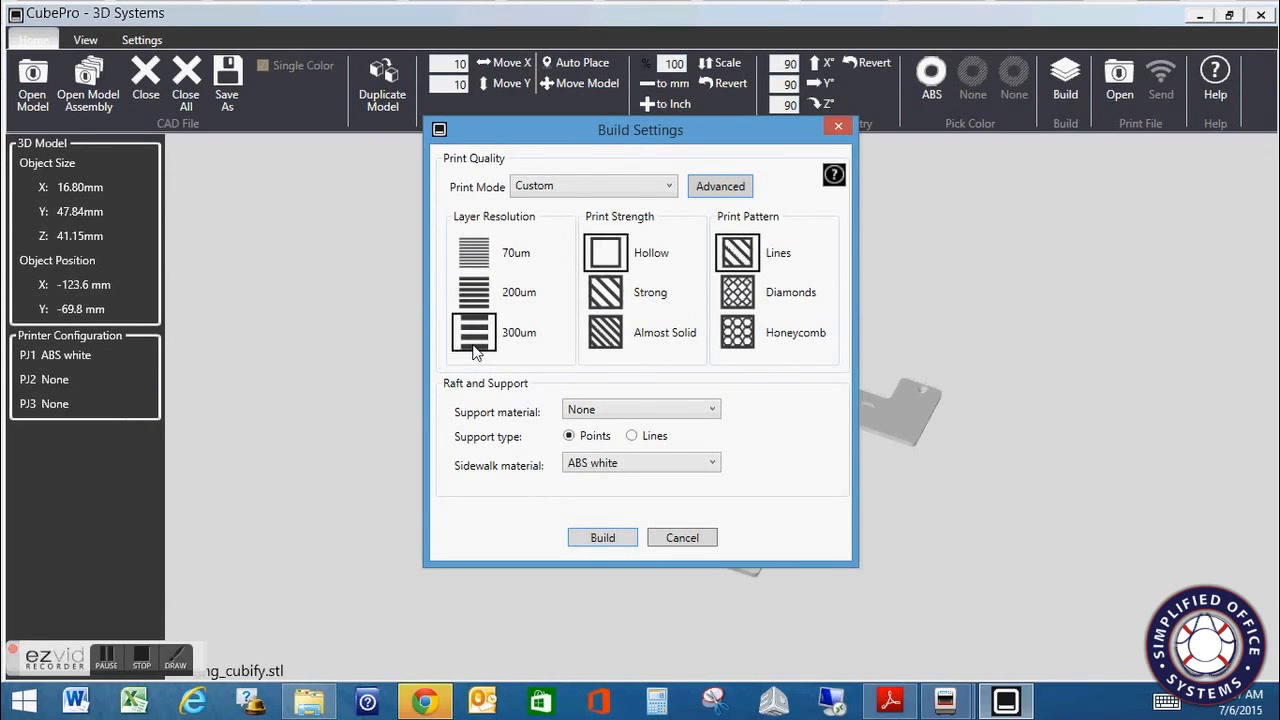
{"action": "mouse_move", "coordinate": [476, 352]}
{"action": "left_click", "coordinate": [484, 256]}
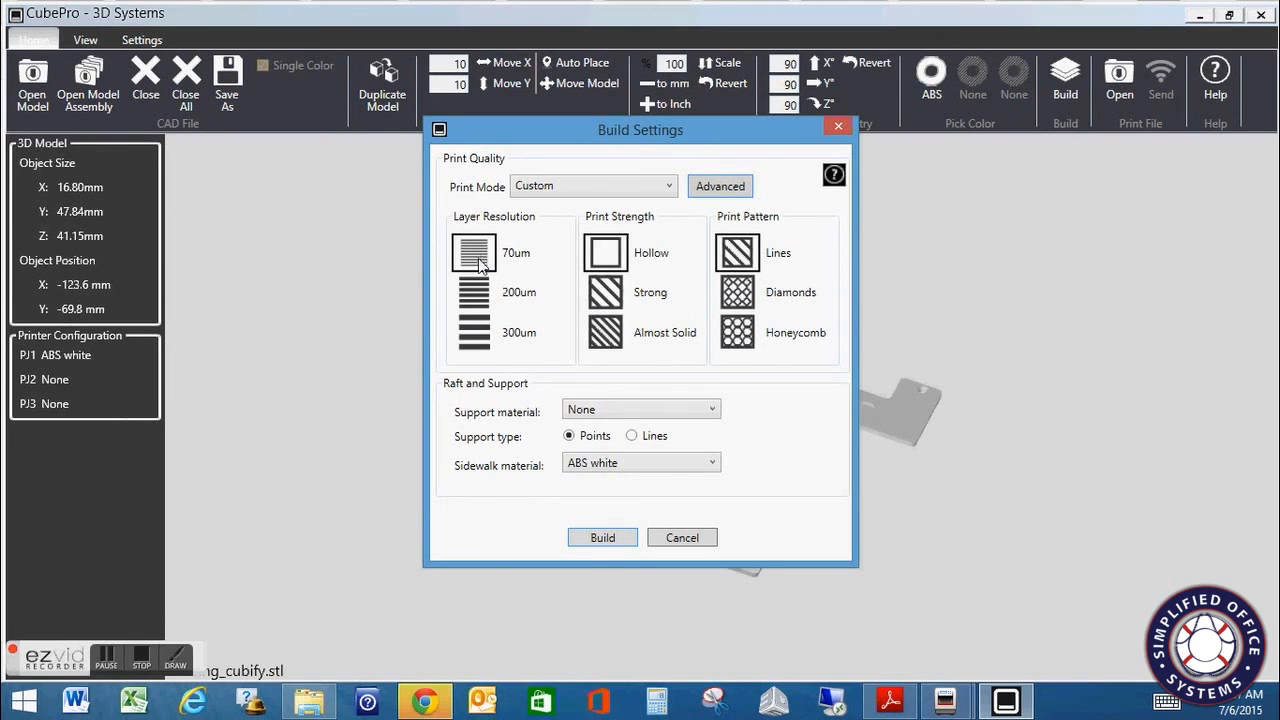
{"action": "left_click", "coordinate": [475, 343]}
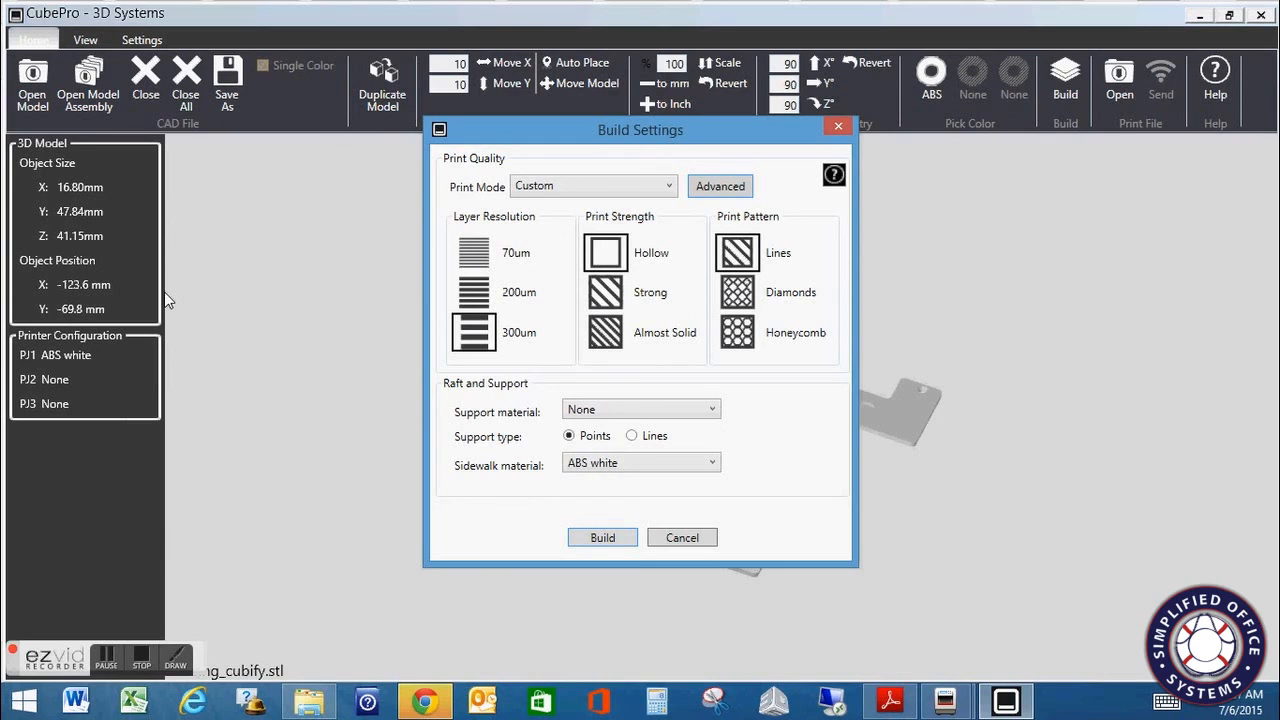
{"action": "left_click", "coordinate": [474, 292]}
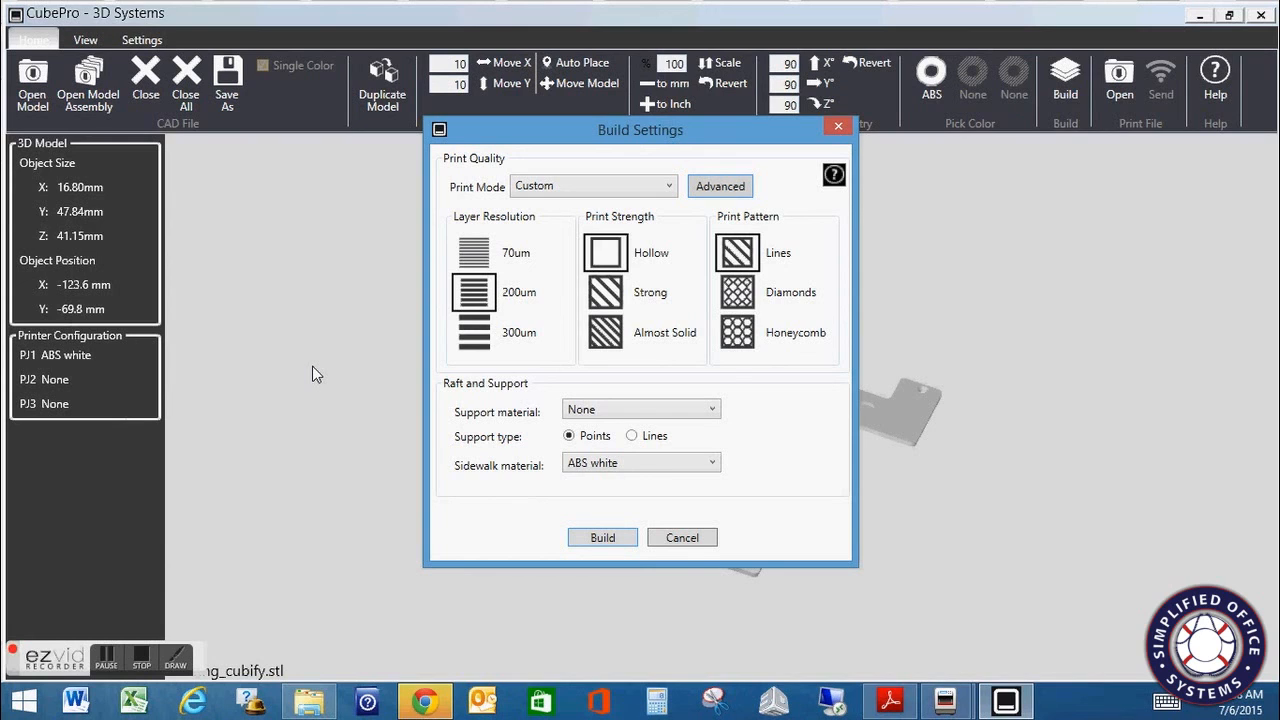
Set the print strength to Almost Solid and the layer resolution to 70um
{"action": "mouse_move", "coordinate": [613, 244]}
{"action": "left_click", "coordinate": [615, 340]}
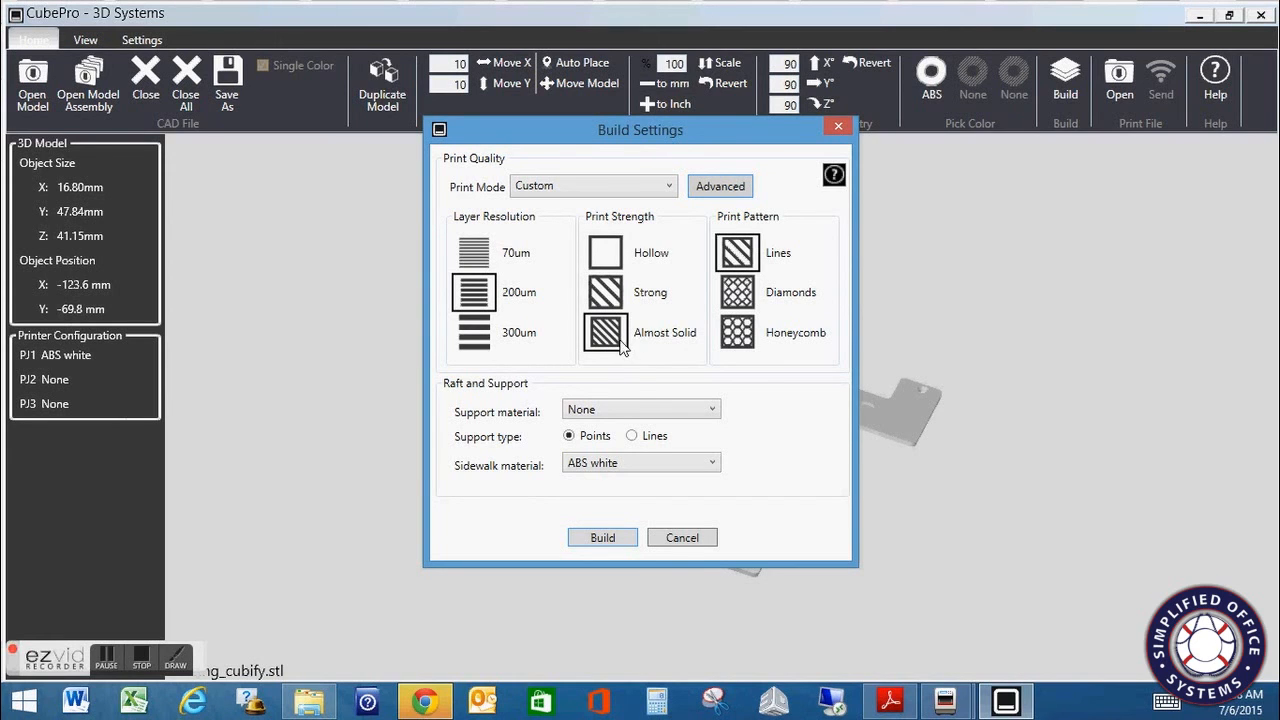
{"action": "left_click", "coordinate": [474, 258]}
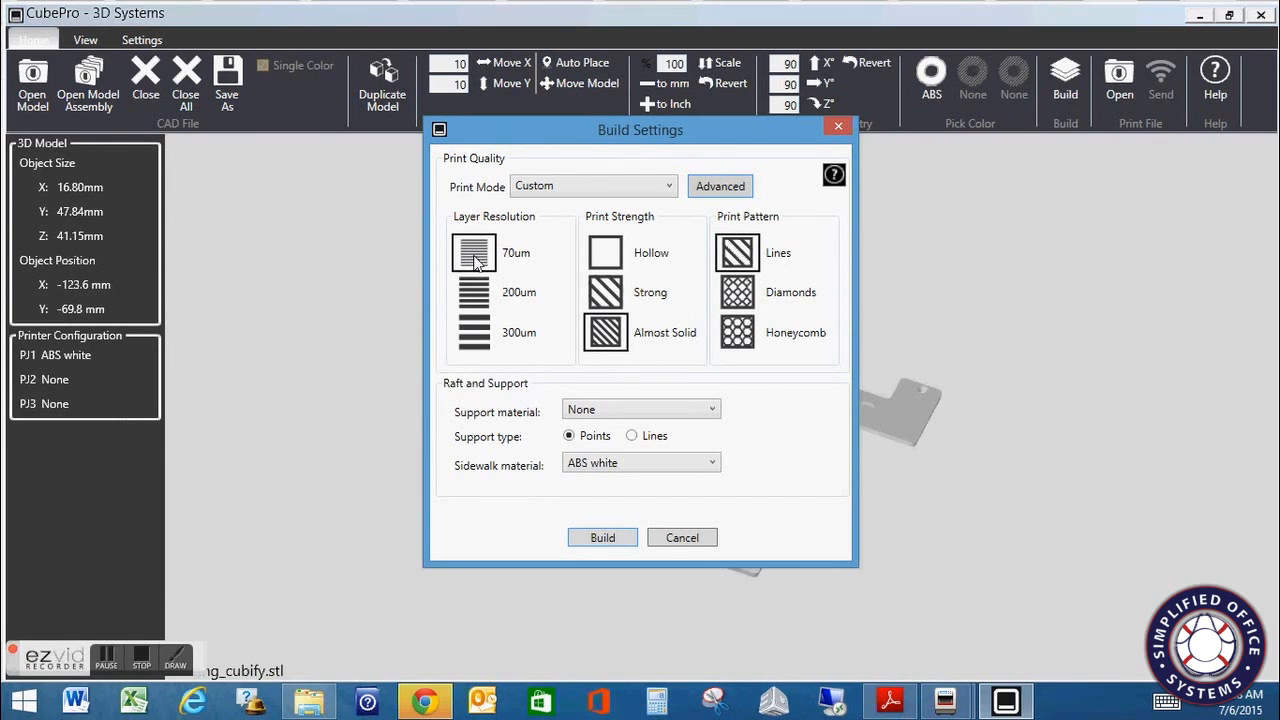
{"action": "mouse_move", "coordinate": [616, 341]}
Try the Diamonds print pattern and switch the pattern to Honeycomb
{"action": "mouse_move", "coordinate": [755, 258]}
{"action": "left_click", "coordinate": [740, 303]}
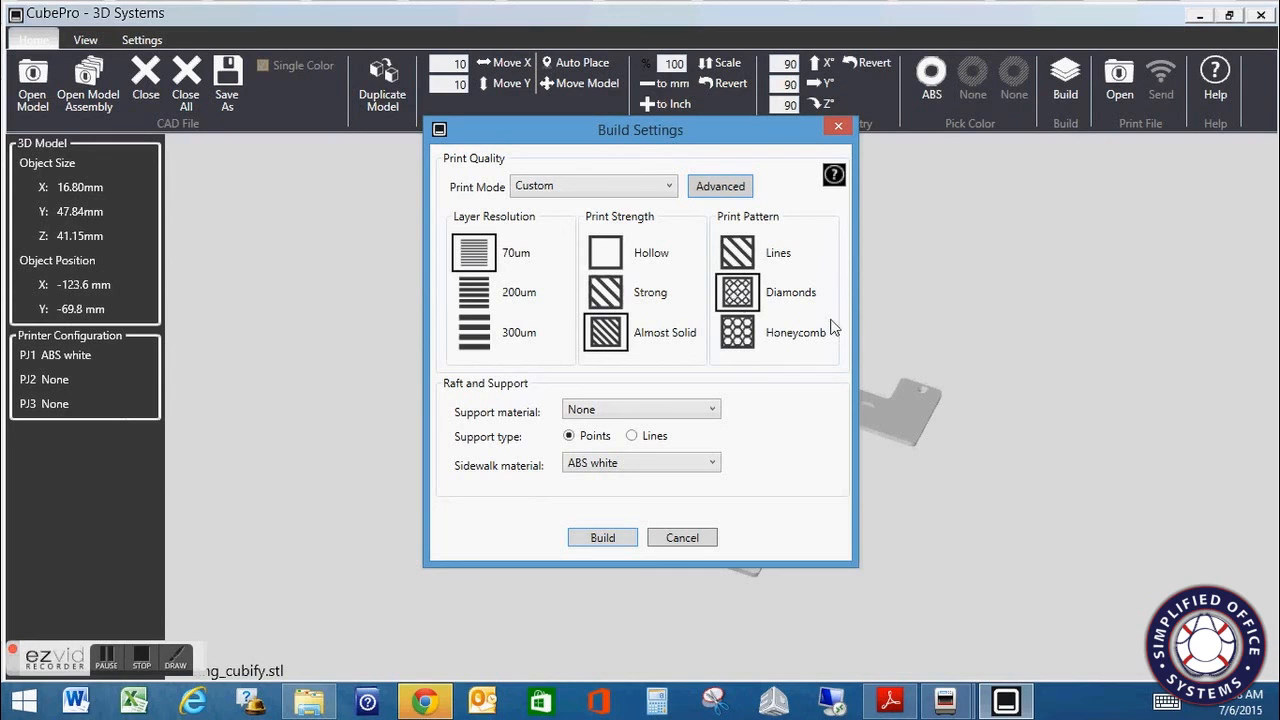
{"action": "mouse_move", "coordinate": [749, 302]}
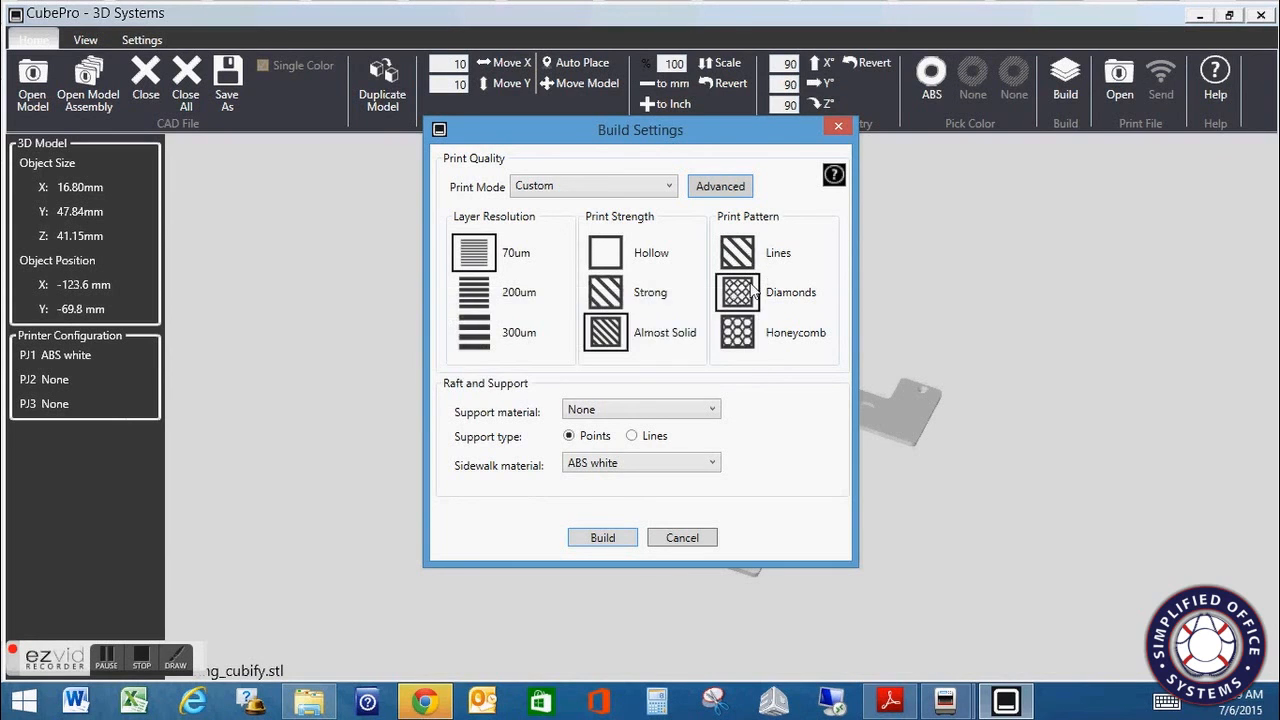
{"action": "left_click", "coordinate": [745, 343]}
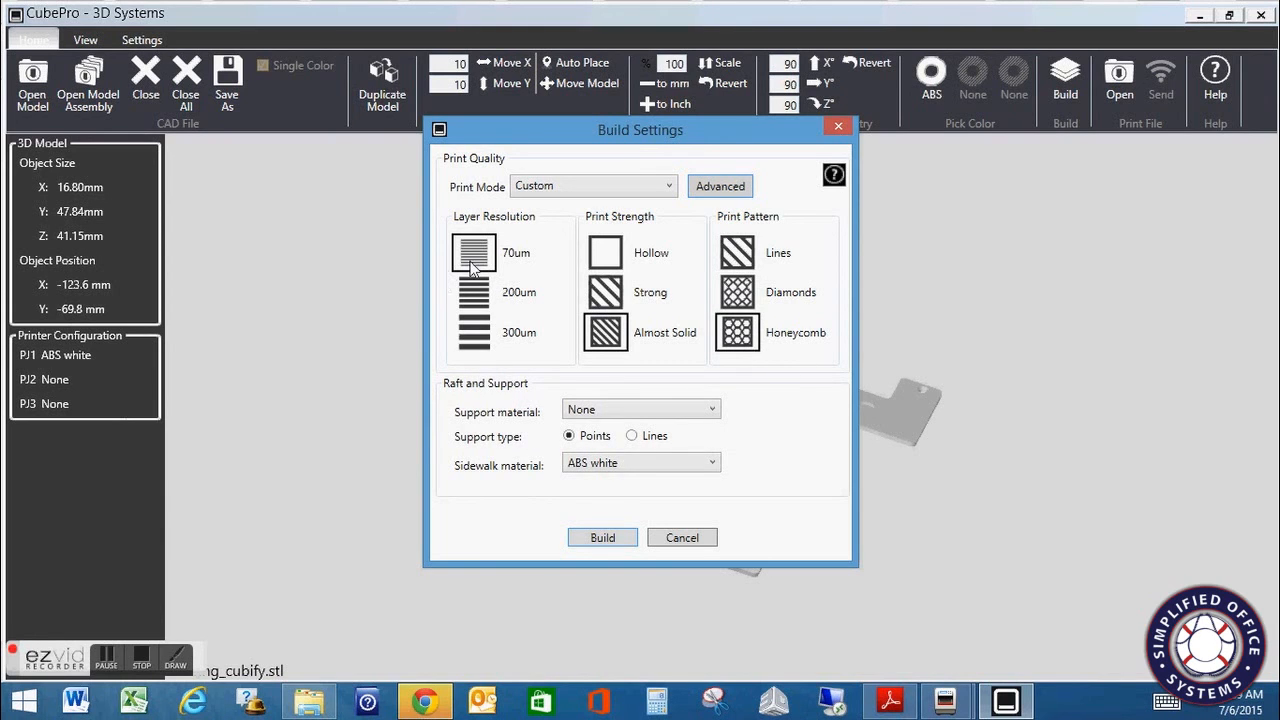
{"action": "mouse_move", "coordinate": [480, 262]}
{"action": "mouse_move", "coordinate": [745, 343]}
Check the available print modes and support materials without changing either setting
{"action": "left_click", "coordinate": [670, 190]}
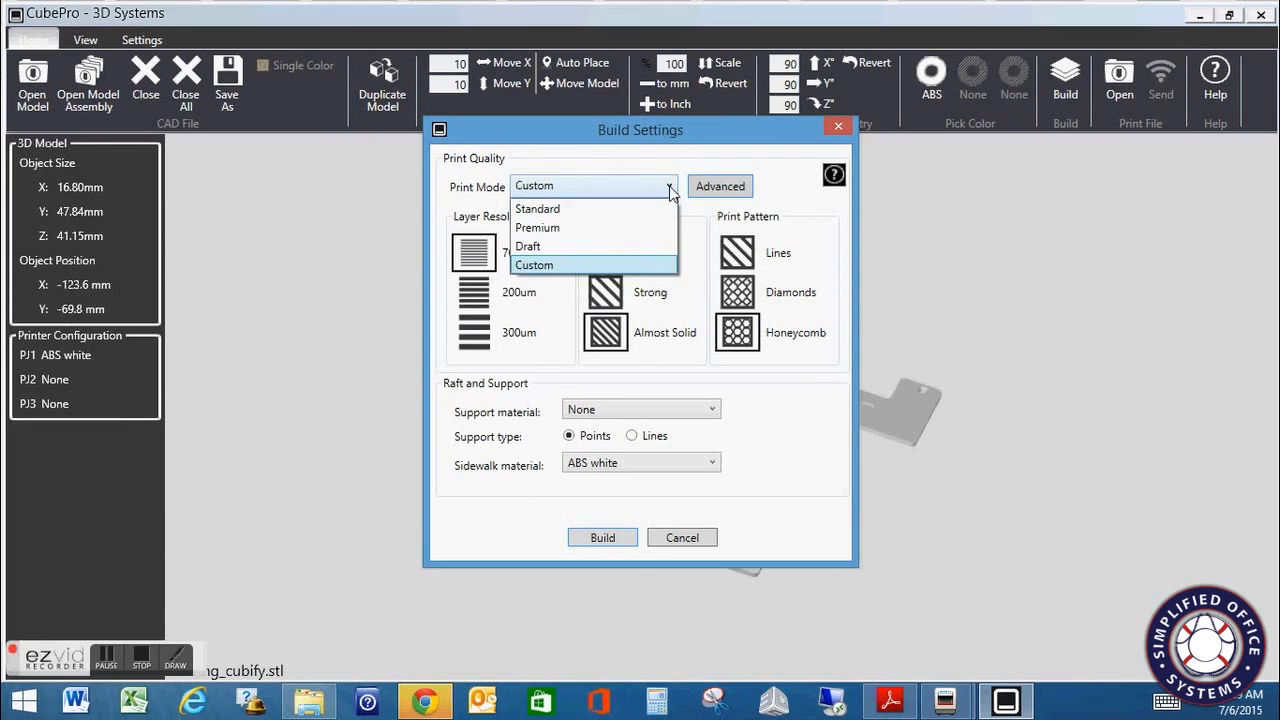
{"action": "left_click", "coordinate": [670, 190]}
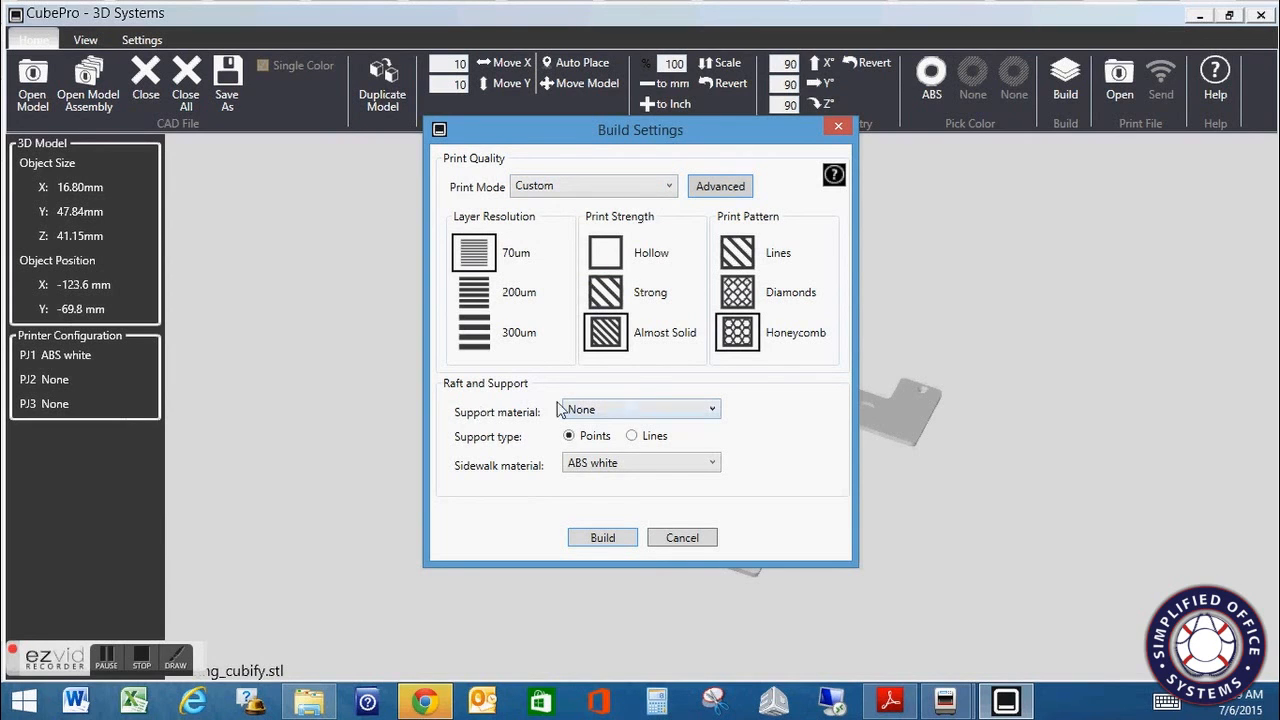
{"action": "left_click", "coordinate": [714, 413]}
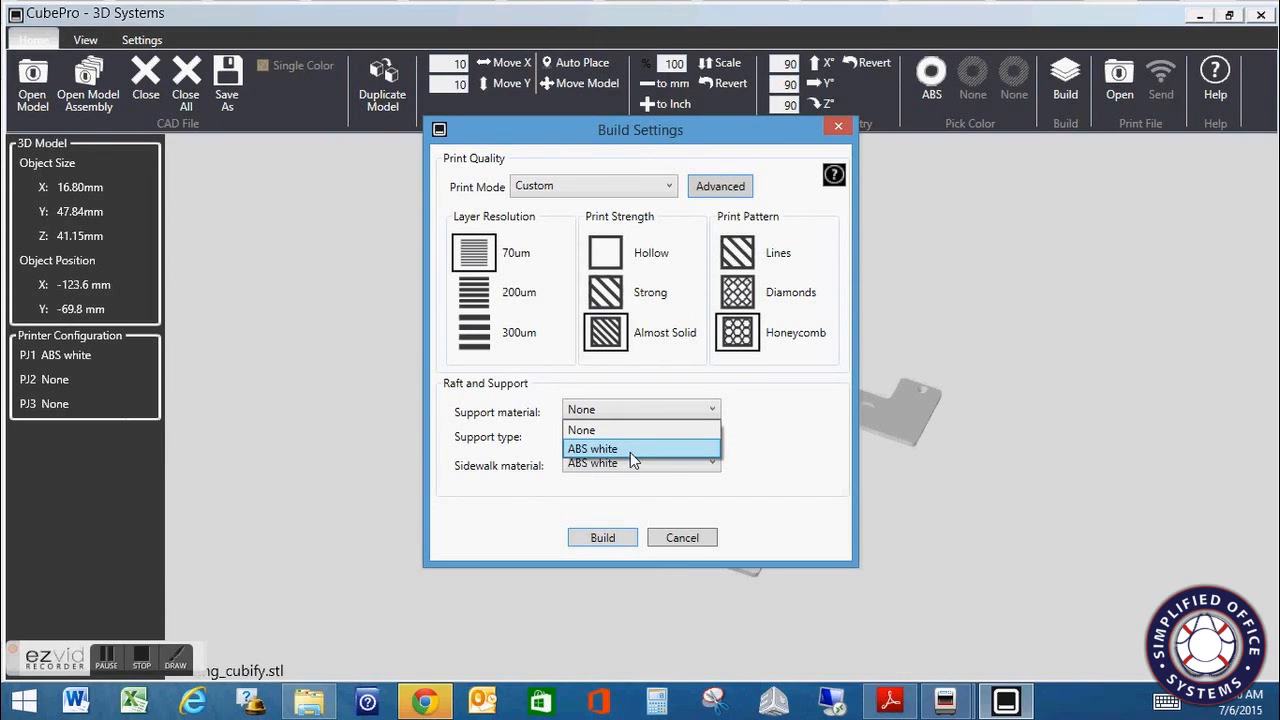
{"action": "left_click", "coordinate": [781, 450]}
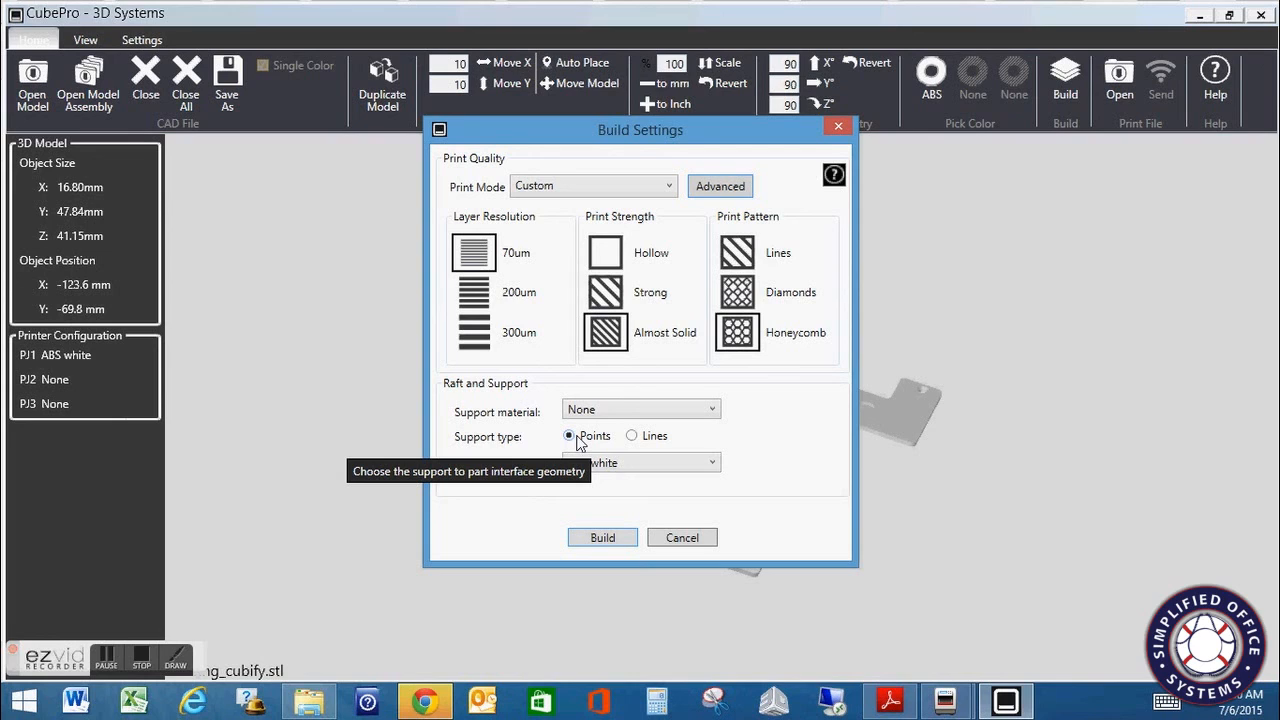
Set the support type to Lines and check the sidewalk material choices, keeping ABS white
{"action": "left_click", "coordinate": [633, 438]}
{"action": "left_click", "coordinate": [707, 465]}
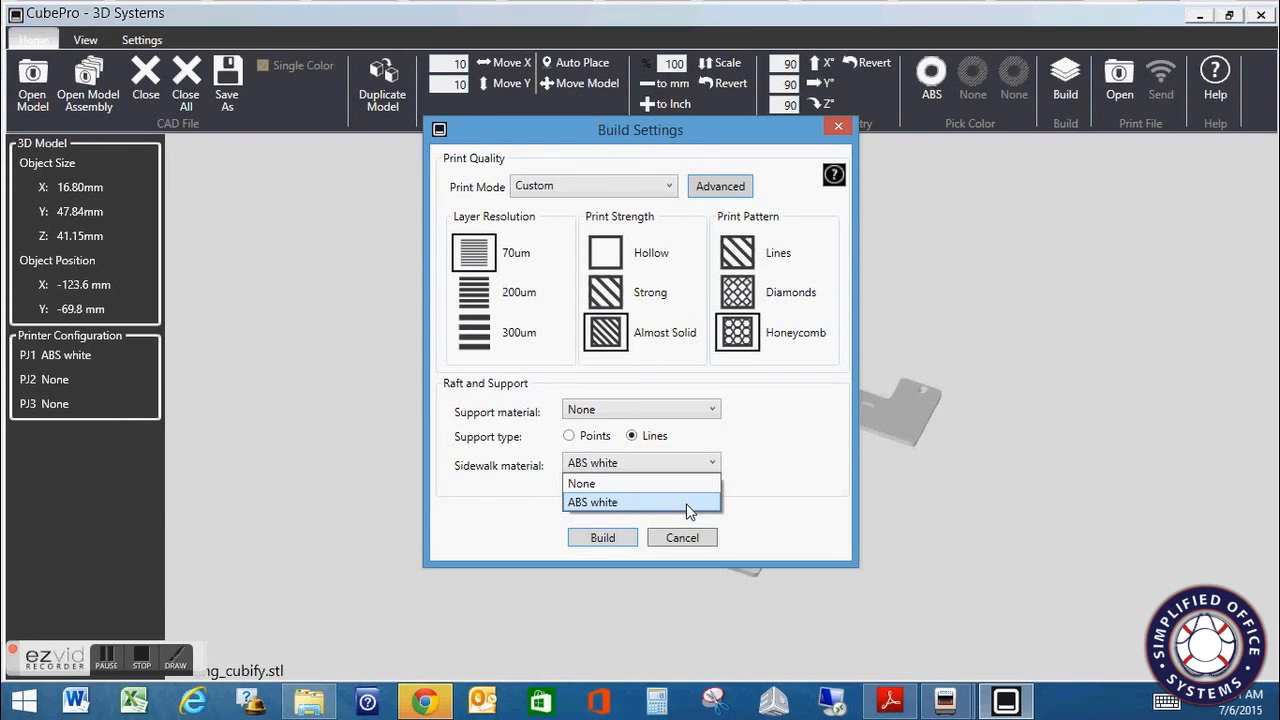
{"action": "left_click", "coordinate": [805, 447]}
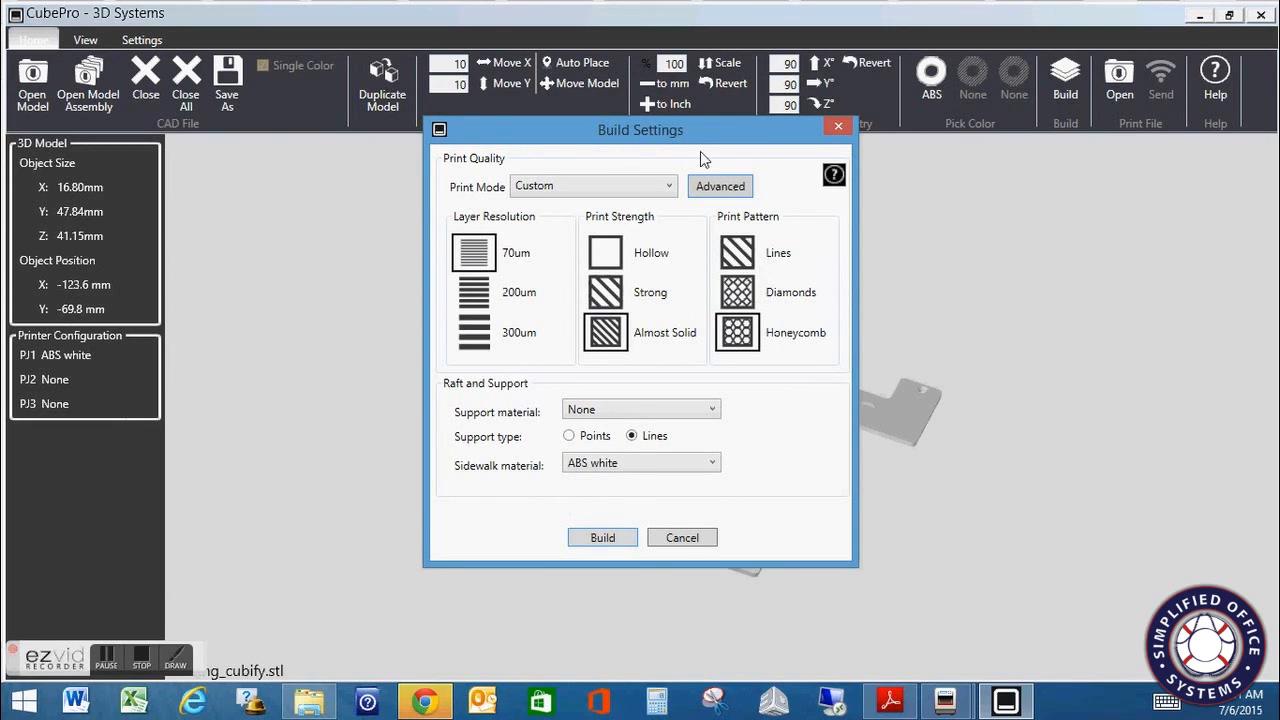
Try the Standard, Premium and Draft print modes, examining the resolution, strength and pattern preset of each
{"action": "left_click", "coordinate": [669, 192]}
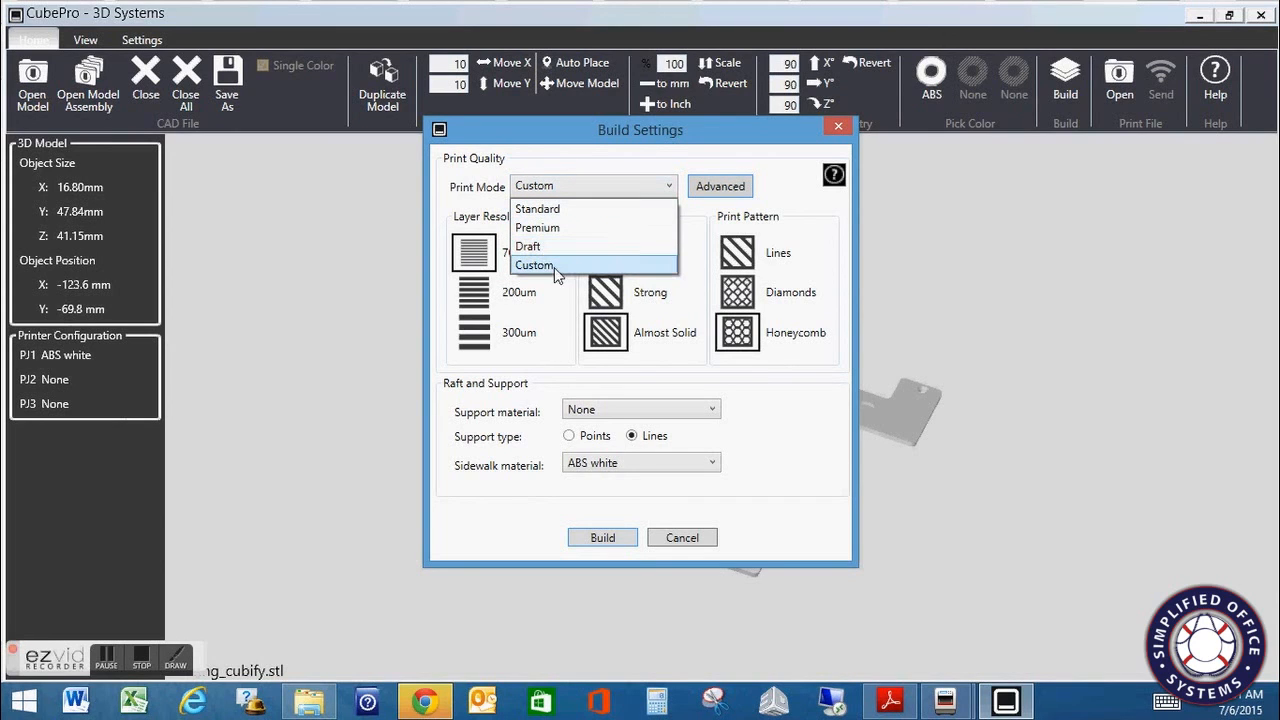
{"action": "left_click", "coordinate": [540, 210]}
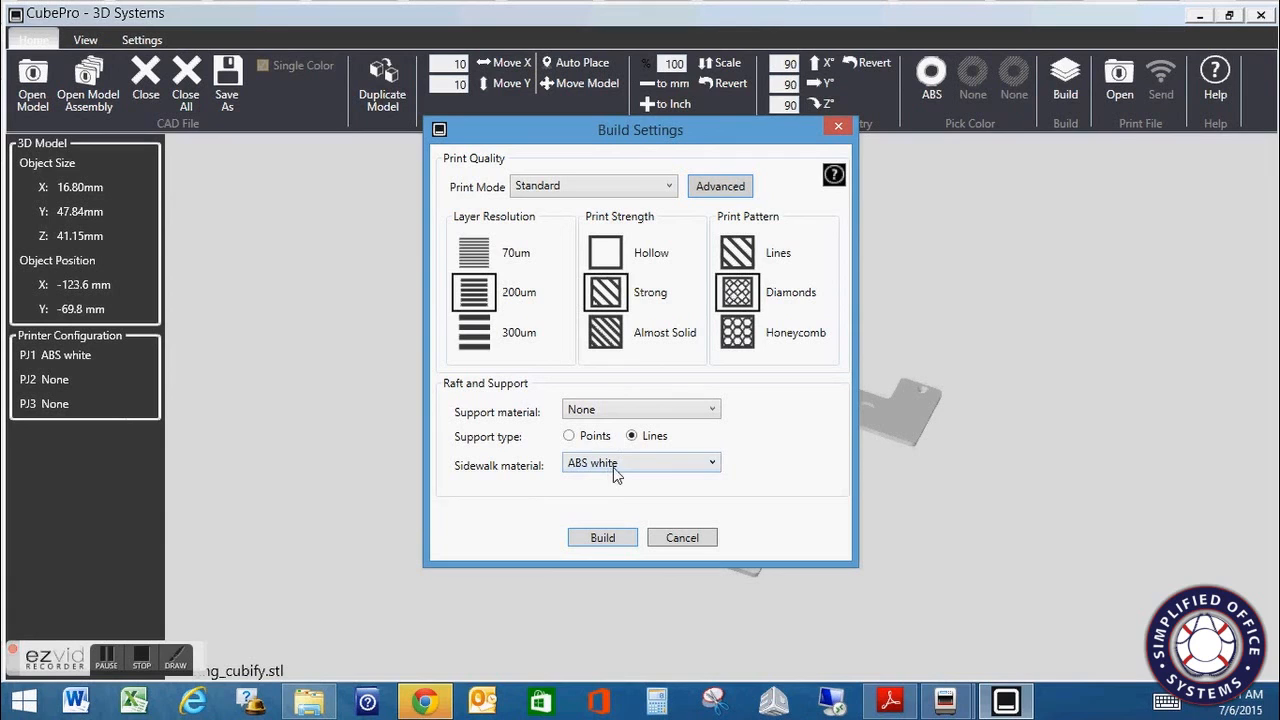
{"action": "left_click", "coordinate": [669, 187]}
{"action": "left_click", "coordinate": [611, 225]}
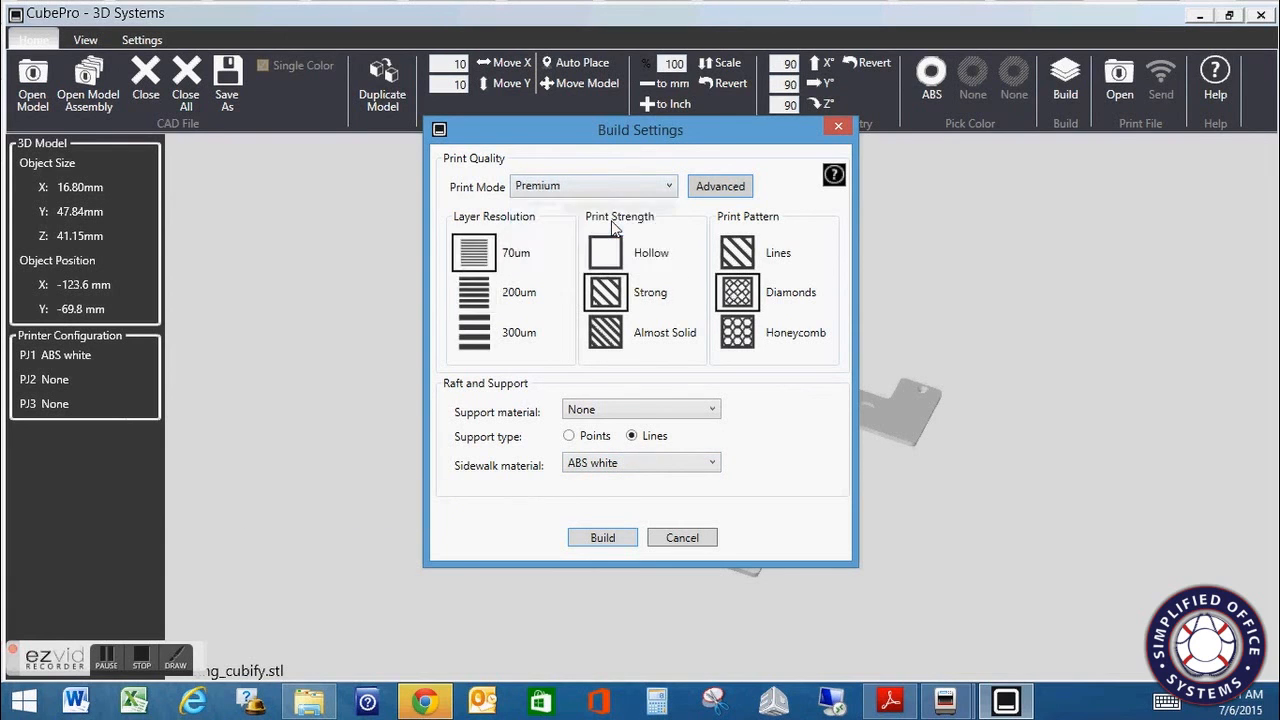
{"action": "mouse_move", "coordinate": [486, 259]}
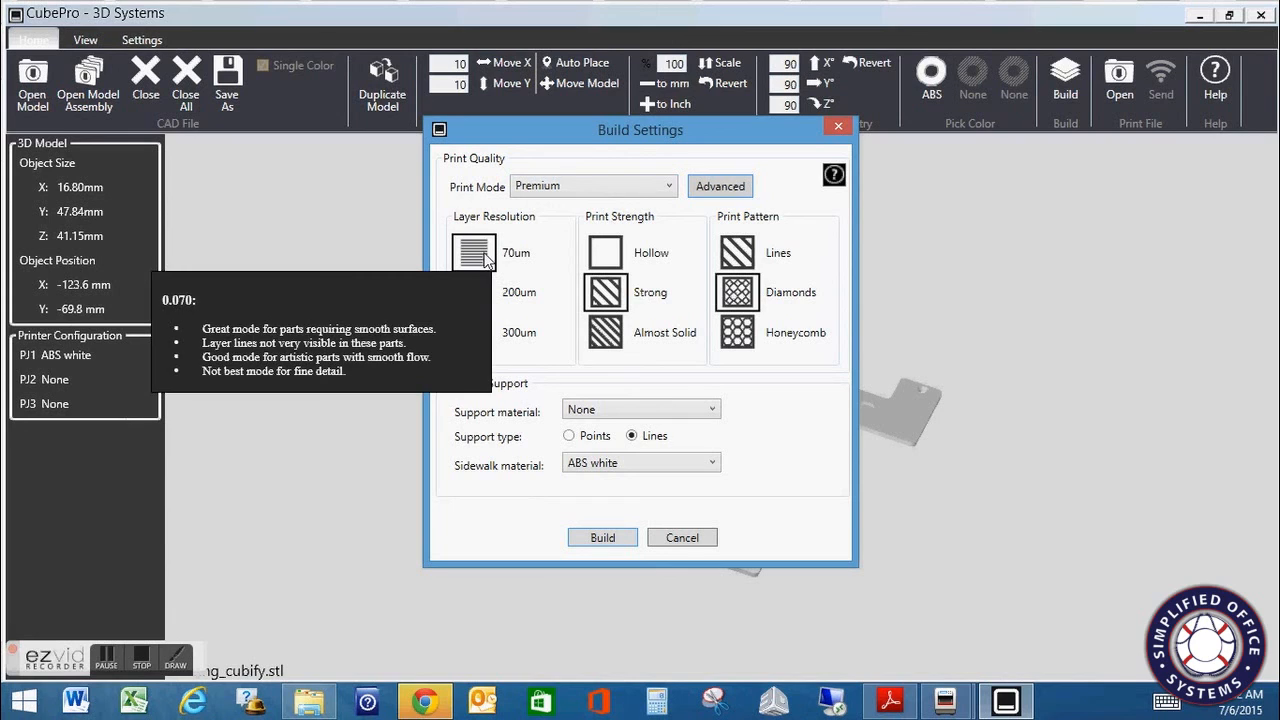
{"action": "left_click", "coordinate": [670, 186]}
{"action": "left_click", "coordinate": [575, 246]}
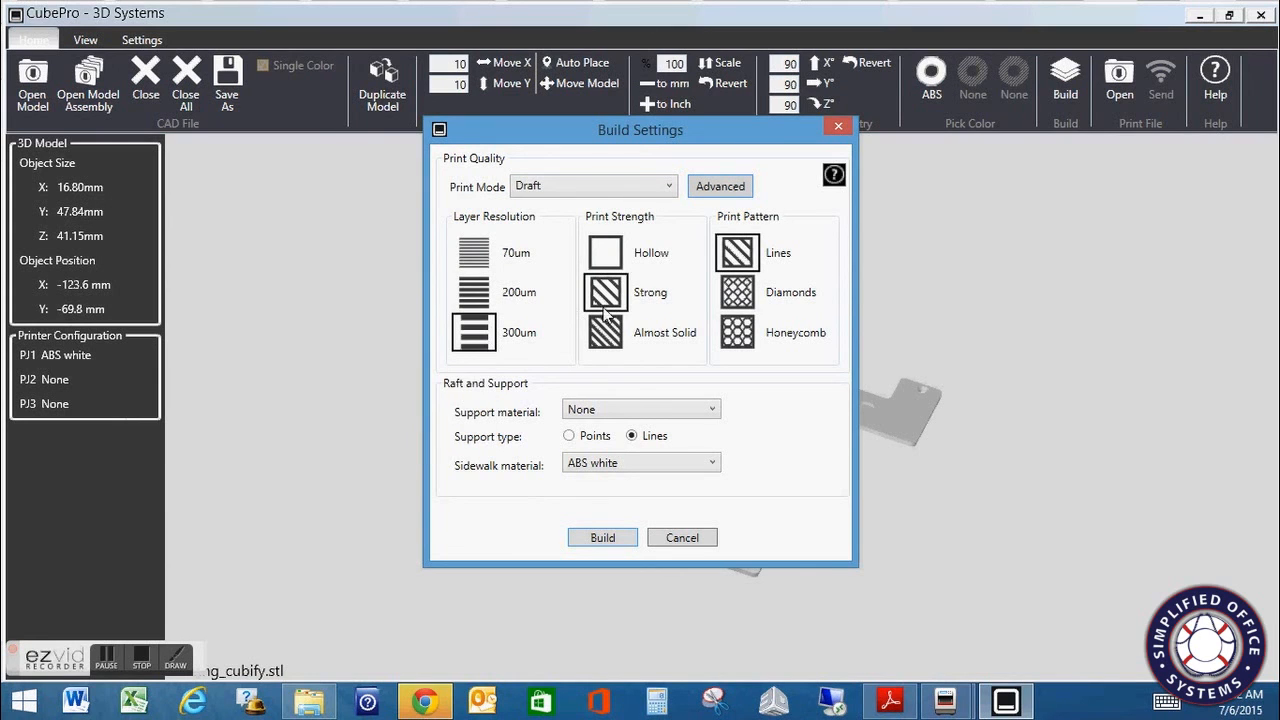
{"action": "mouse_move", "coordinate": [620, 302]}
{"action": "mouse_move", "coordinate": [742, 258]}
Set the print mode to Custom with 70um layer resolution, Almost Solid strength and the Honeycomb pattern
{"action": "left_click", "coordinate": [667, 187]}
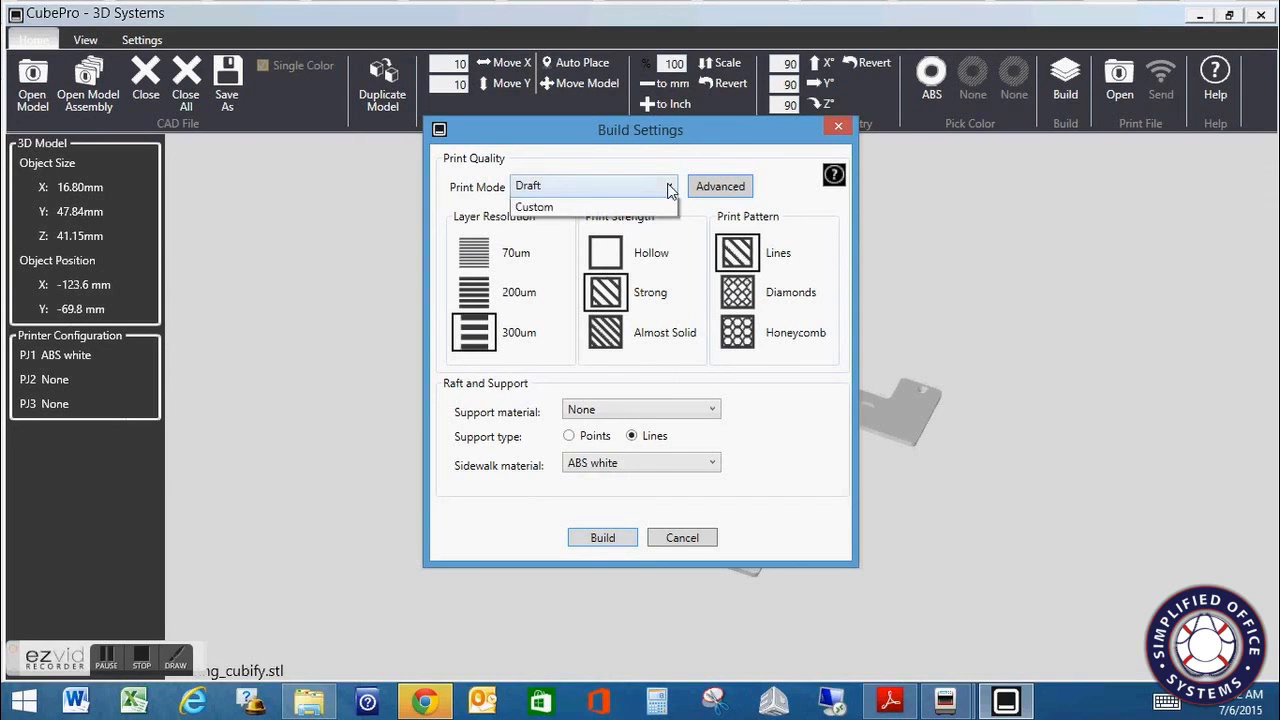
{"action": "left_click", "coordinate": [570, 264]}
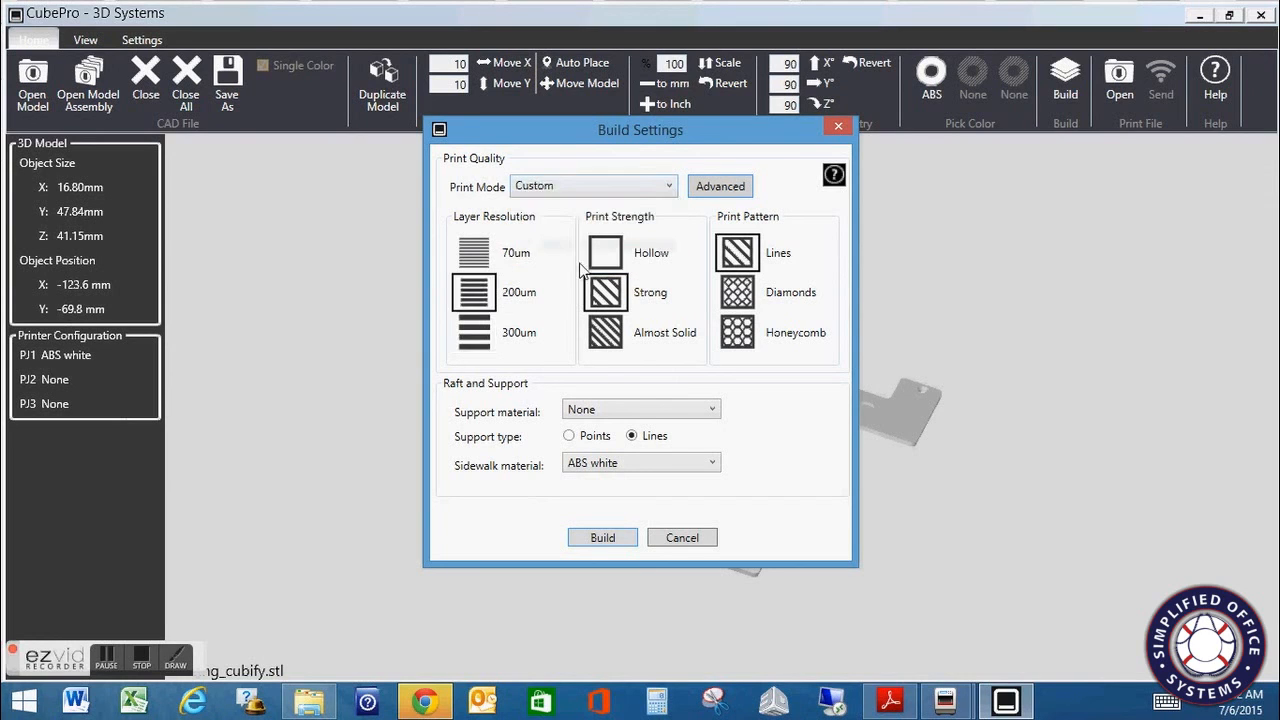
{"action": "left_click", "coordinate": [517, 260]}
{"action": "left_click", "coordinate": [621, 256]}
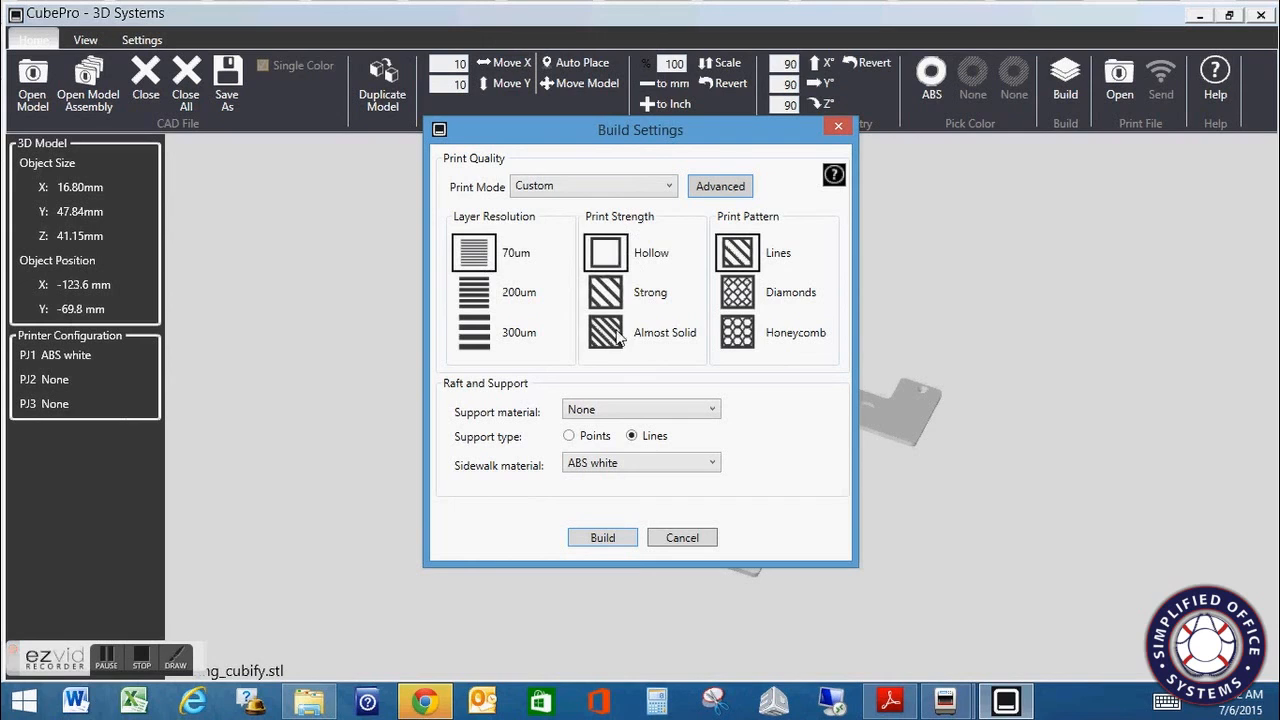
{"action": "left_click", "coordinate": [618, 336]}
{"action": "left_click", "coordinate": [757, 338]}
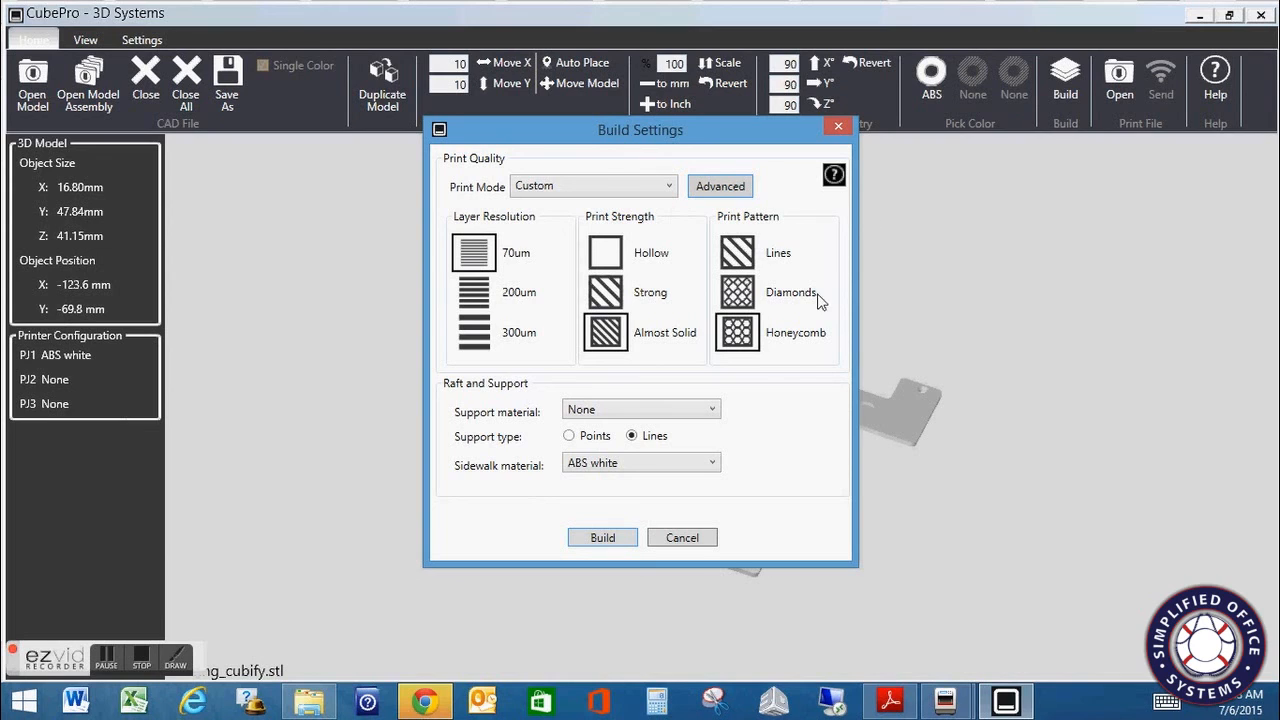
Open the advanced build settings and set the top surface layers to 10, keeping the fill spacing at 5 mm
{"action": "left_click", "coordinate": [726, 189]}
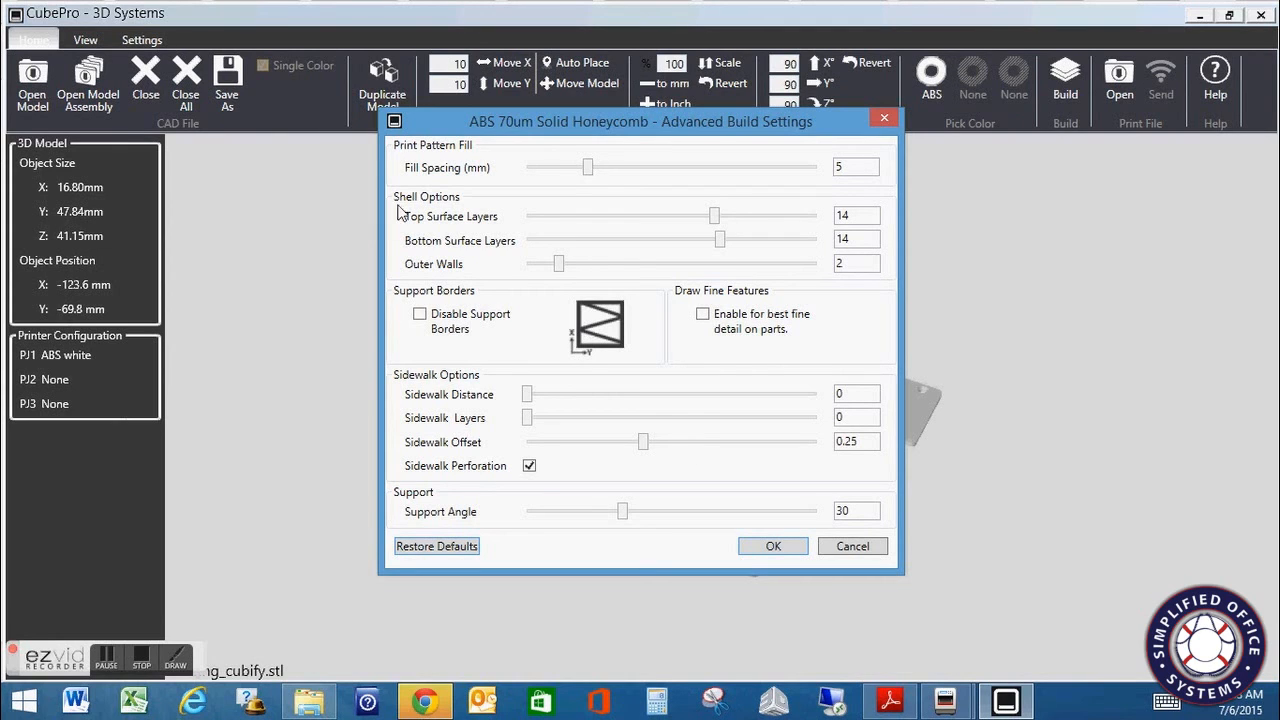
{"action": "mouse_move", "coordinate": [588, 170]}
{"action": "left_mouse_down"}
{"action": "mouse_move", "coordinate": [527, 174]}
{"action": "mouse_move", "coordinate": [821, 184]}
{"action": "mouse_move", "coordinate": [590, 178]}
{"action": "left_mouse_up"}
{"action": "left_click_drag", "start_coordinate": [713, 219], "coordinate": [699, 222]}
{"action": "mouse_move", "coordinate": [715, 216]}
{"action": "left_mouse_down"}
{"action": "mouse_move", "coordinate": [840, 224]}
{"action": "mouse_move", "coordinate": [527, 218]}
{"action": "mouse_move", "coordinate": [710, 232]}
{"action": "left_mouse_up"}
{"action": "mouse_move", "coordinate": [712, 217]}
{"action": "left_click", "coordinate": [648, 219]}
{"action": "left_click", "coordinate": [648, 220]}
{"action": "left_click", "coordinate": [648, 220]}
{"action": "left_click", "coordinate": [652, 221]}
Set the bottom surface layers to 6 and the outer walls to 6
{"action": "left_click", "coordinate": [719, 242]}
{"action": "left_click_drag", "start_coordinate": [723, 244], "coordinate": [851, 246]}
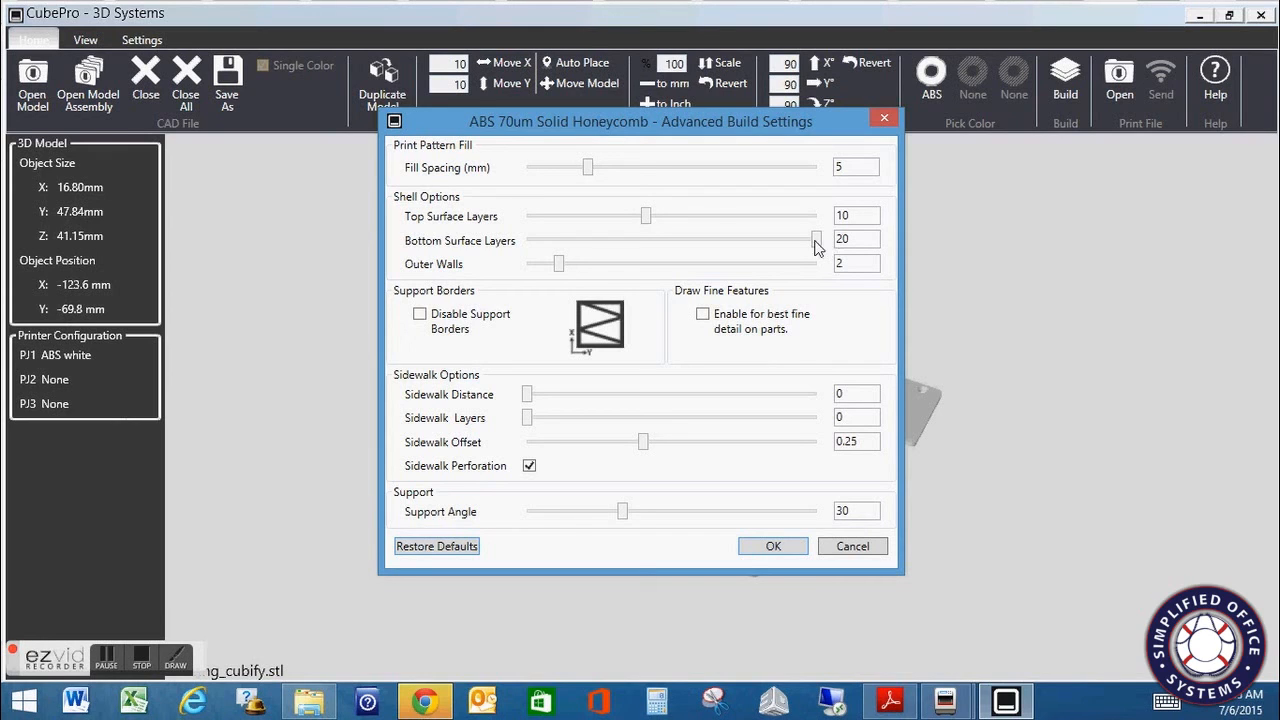
{"action": "left_click_drag", "start_coordinate": [815, 241], "coordinate": [593, 248]}
{"action": "mouse_move", "coordinate": [434, 270]}
{"action": "left_click_drag", "start_coordinate": [560, 270], "coordinate": [688, 270]}
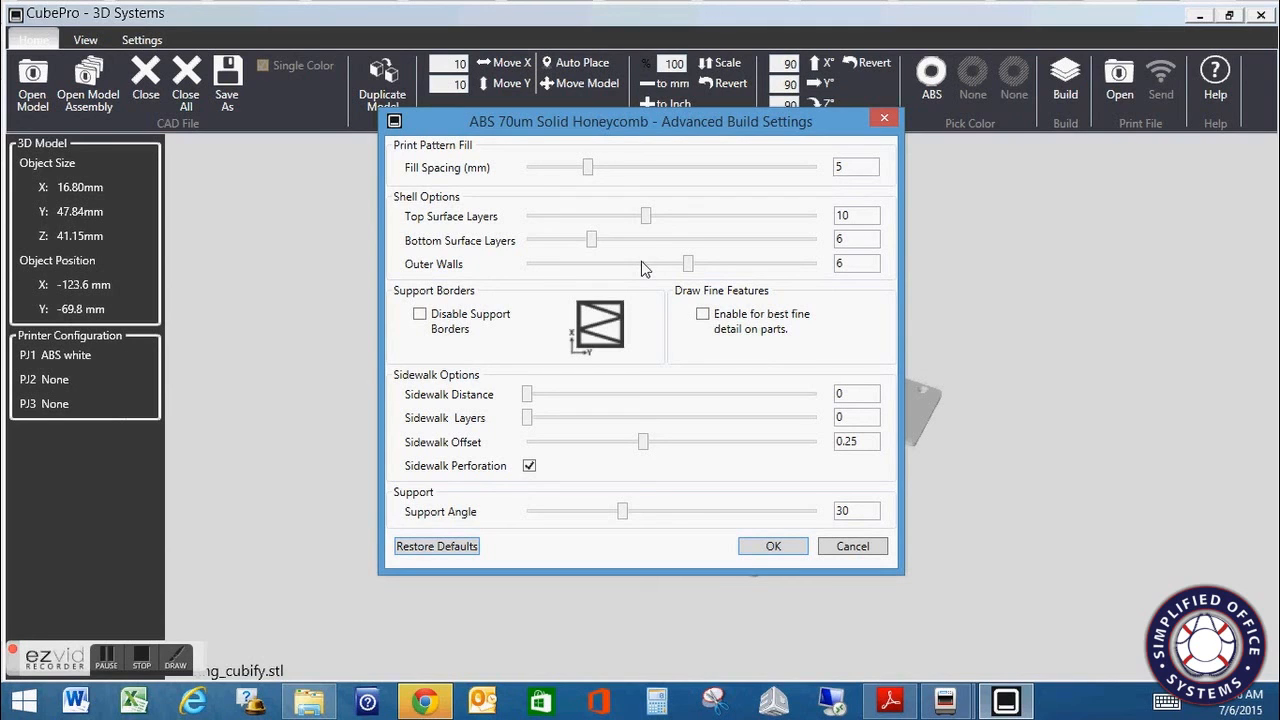
Disable the support borders and enable drawing of fine features for best part detail
{"action": "left_click", "coordinate": [420, 315]}
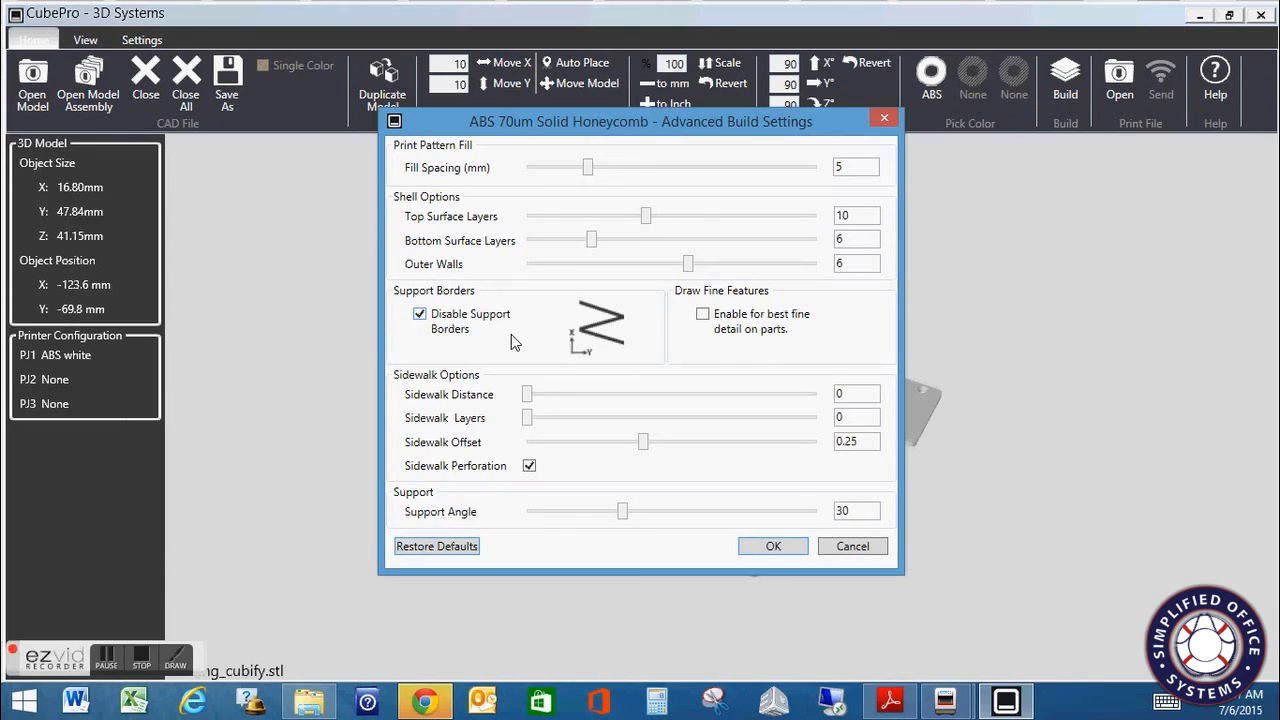
{"action": "left_click", "coordinate": [420, 315]}
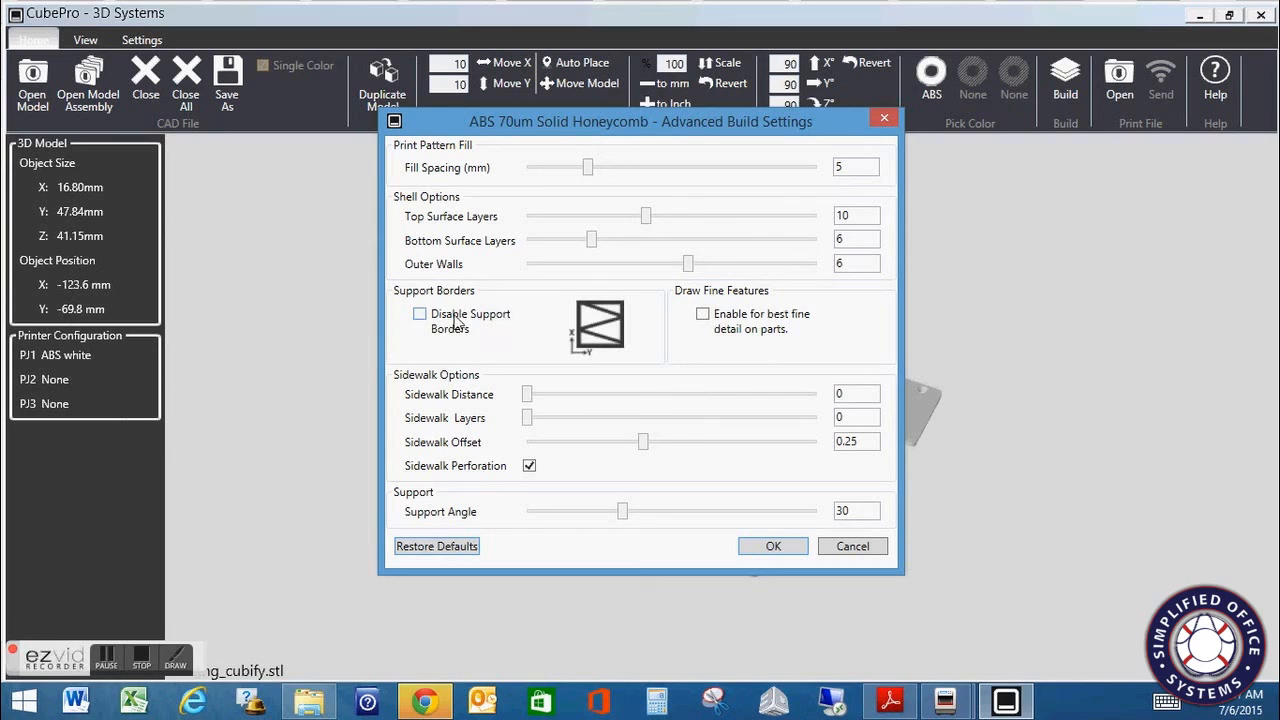
{"action": "left_click", "coordinate": [420, 315]}
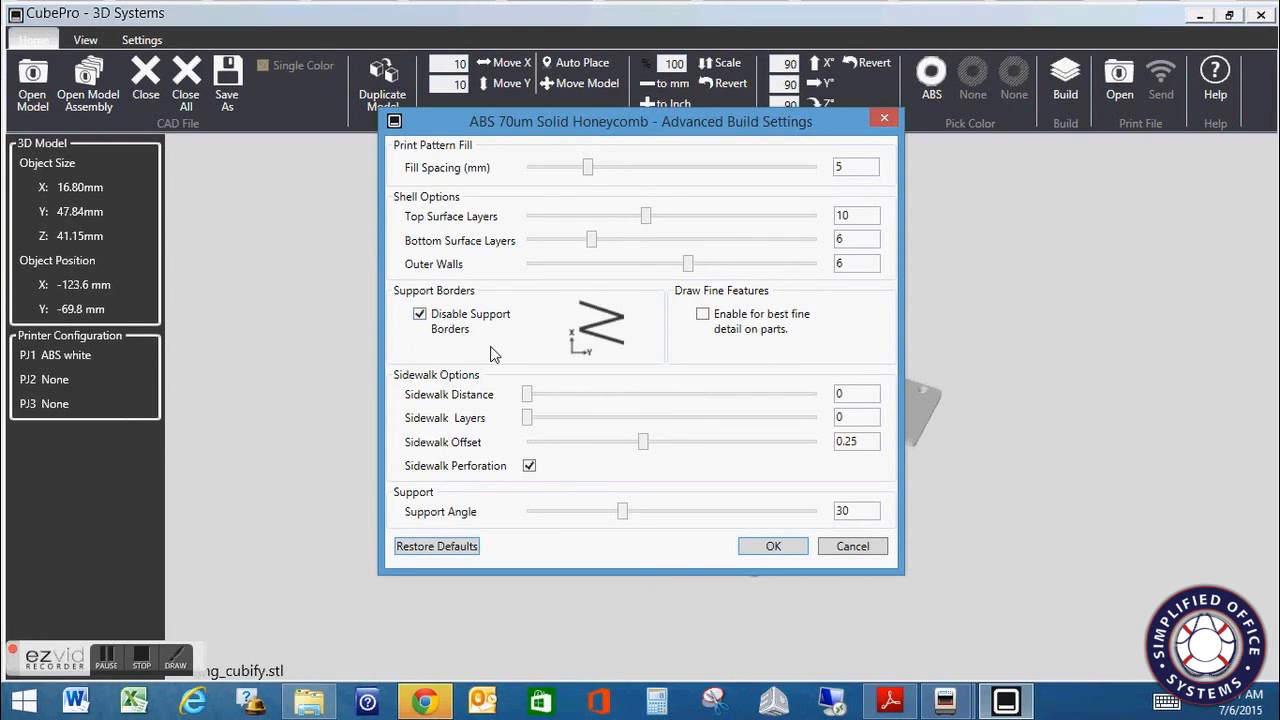
{"action": "left_click", "coordinate": [701, 318]}
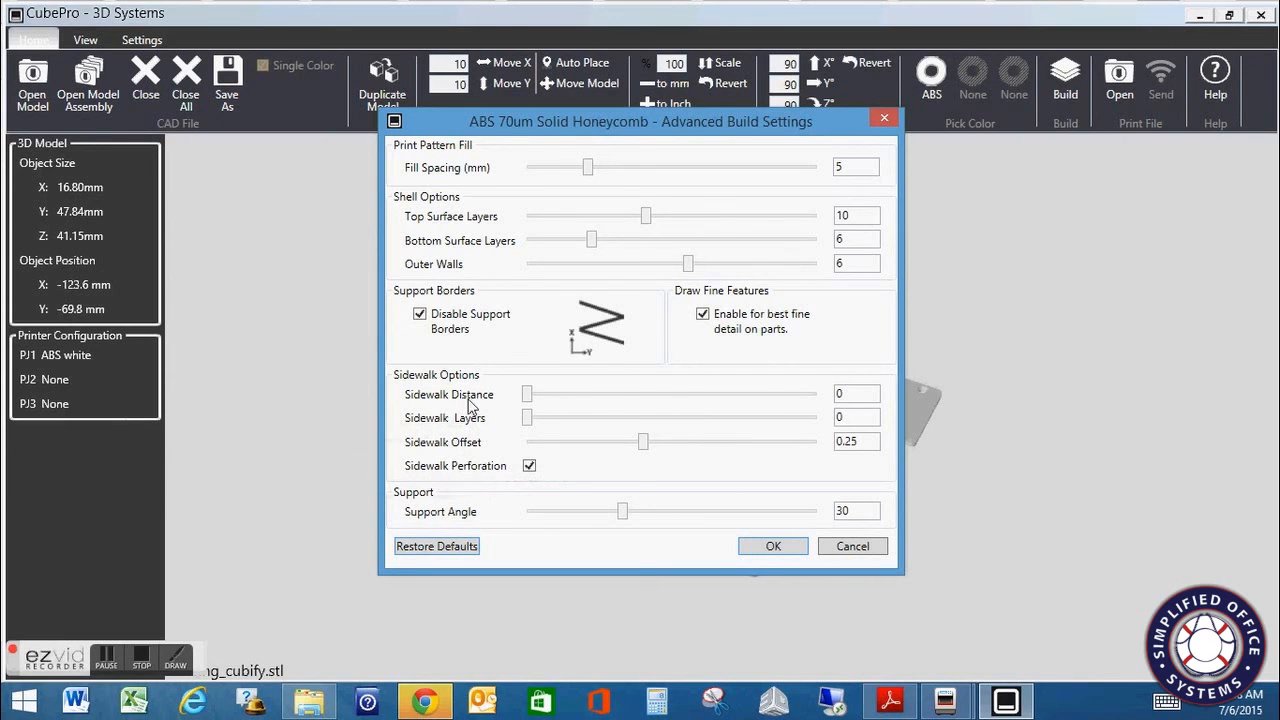
Set the sidewalk distance to 5 in the advanced build settings
{"action": "left_click_drag", "start_coordinate": [528, 394], "coordinate": [491, 393]}
{"action": "left_click", "coordinate": [632, 398]}
{"action": "left_click", "coordinate": [638, 397]}
{"action": "left_click", "coordinate": [664, 402]}
{"action": "left_click", "coordinate": [660, 402]}
{"action": "left_click", "coordinate": [676, 401]}
Set the sidewalk layers to 3 and the sidewalk offset to 0.4
{"action": "left_click_drag", "start_coordinate": [527, 418], "coordinate": [576, 422]}
{"action": "left_click", "coordinate": [610, 424]}
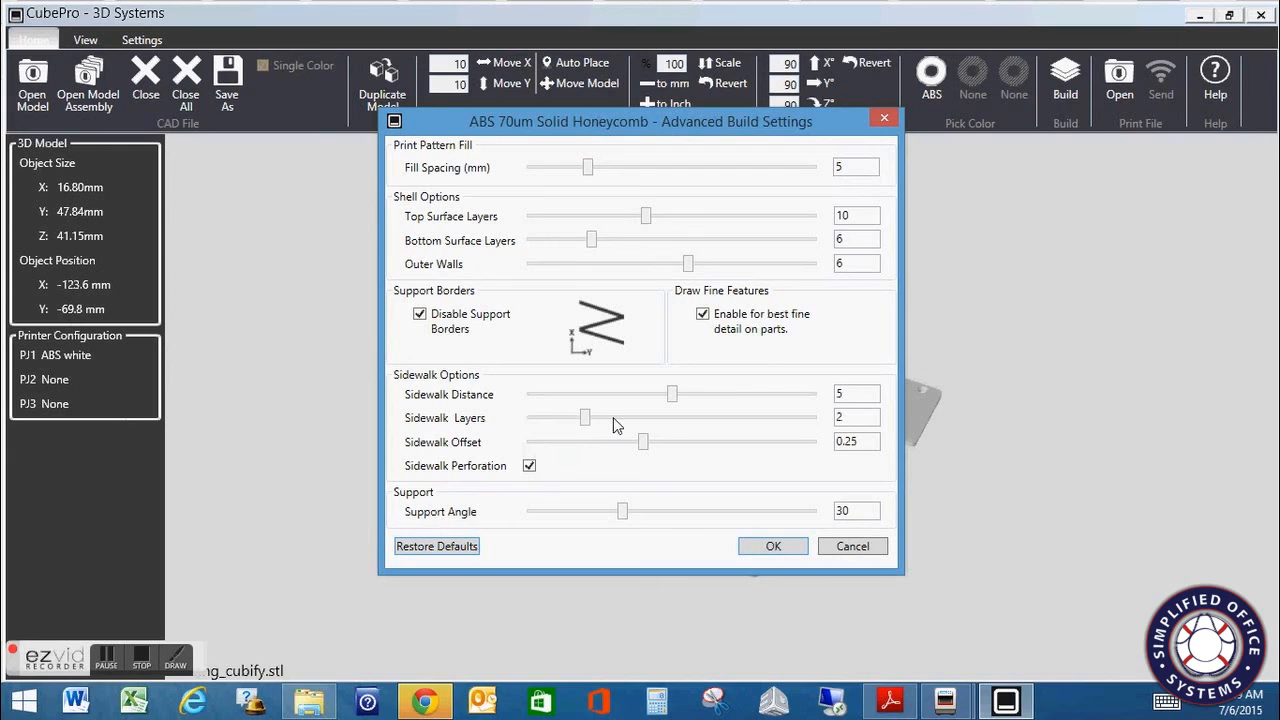
{"action": "left_click", "coordinate": [613, 420]}
{"action": "left_click", "coordinate": [666, 443]}
{"action": "mouse_move", "coordinate": [815, 448]}
{"action": "mouse_move", "coordinate": [818, 446]}
{"action": "left_mouse_down"}
{"action": "mouse_move", "coordinate": [517, 443]}
{"action": "mouse_move", "coordinate": [828, 465]}
{"action": "left_mouse_up"}
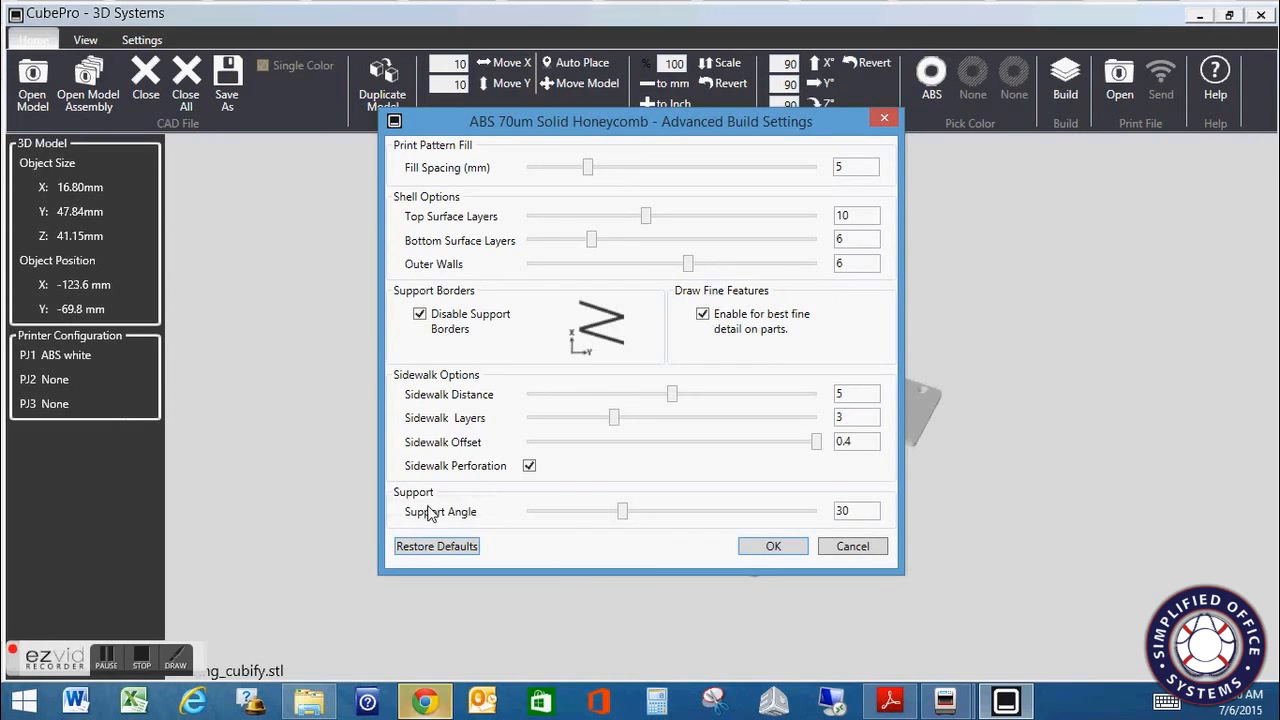
Set the support angle to 15 and accept the advanced build settings
{"action": "left_click_drag", "start_coordinate": [622, 511], "coordinate": [558, 512]}
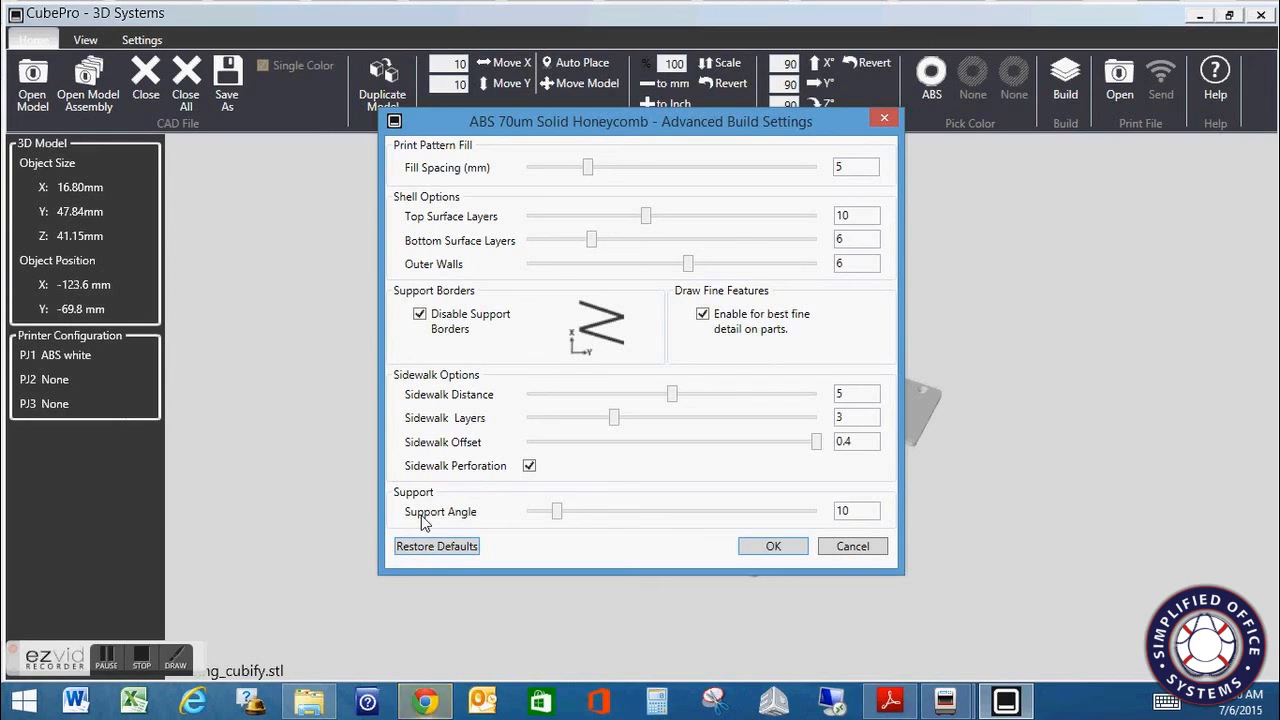
{"action": "mouse_move", "coordinate": [558, 514]}
{"action": "left_mouse_down"}
{"action": "mouse_move", "coordinate": [526, 514]}
{"action": "mouse_move", "coordinate": [838, 527]}
{"action": "mouse_move", "coordinate": [822, 514]}
{"action": "mouse_move", "coordinate": [576, 516]}
{"action": "left_mouse_up"}
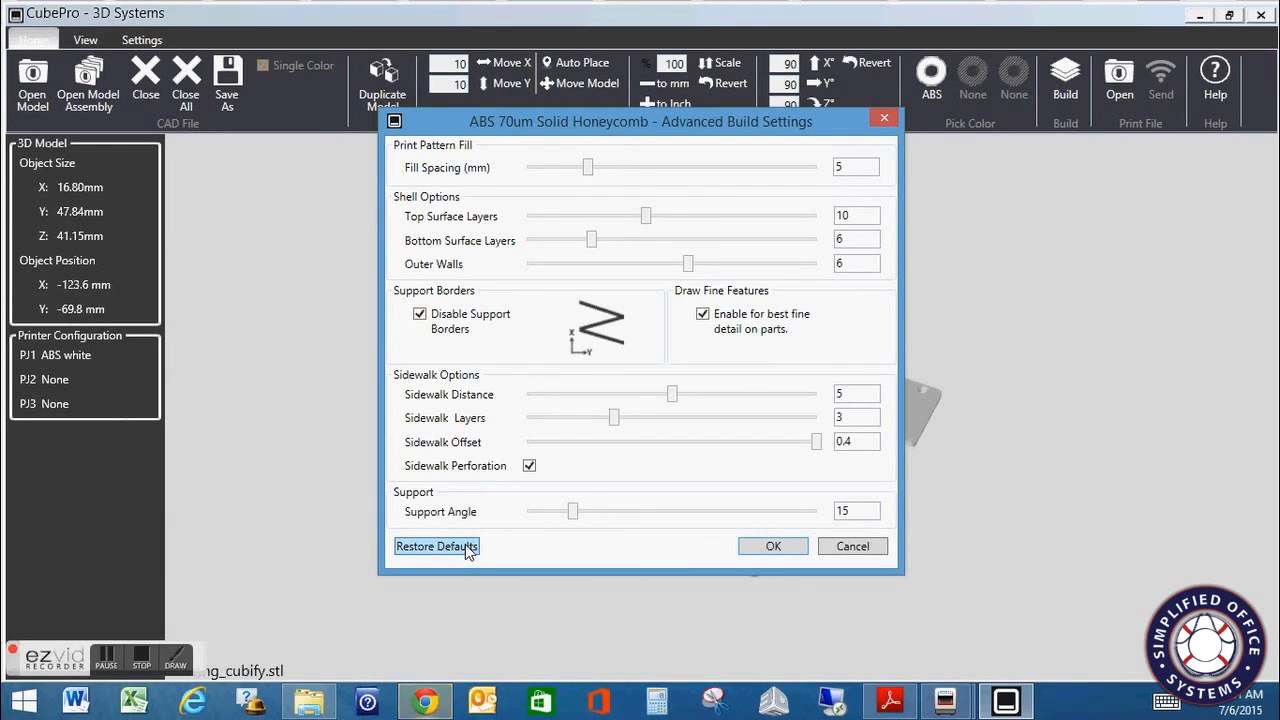
{"action": "left_click", "coordinate": [786, 549]}
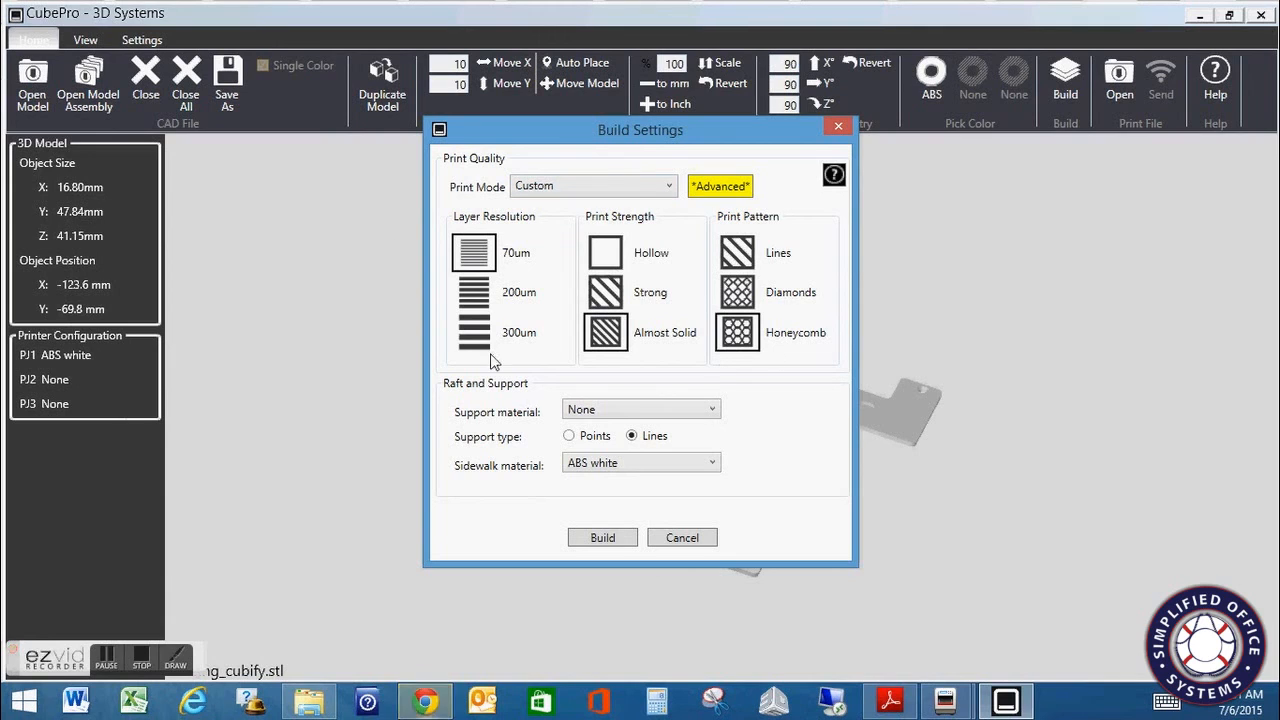
Start the build and check the available save locations for the earring_cubify build file, without saving it
{"action": "left_click", "coordinate": [603, 538]}
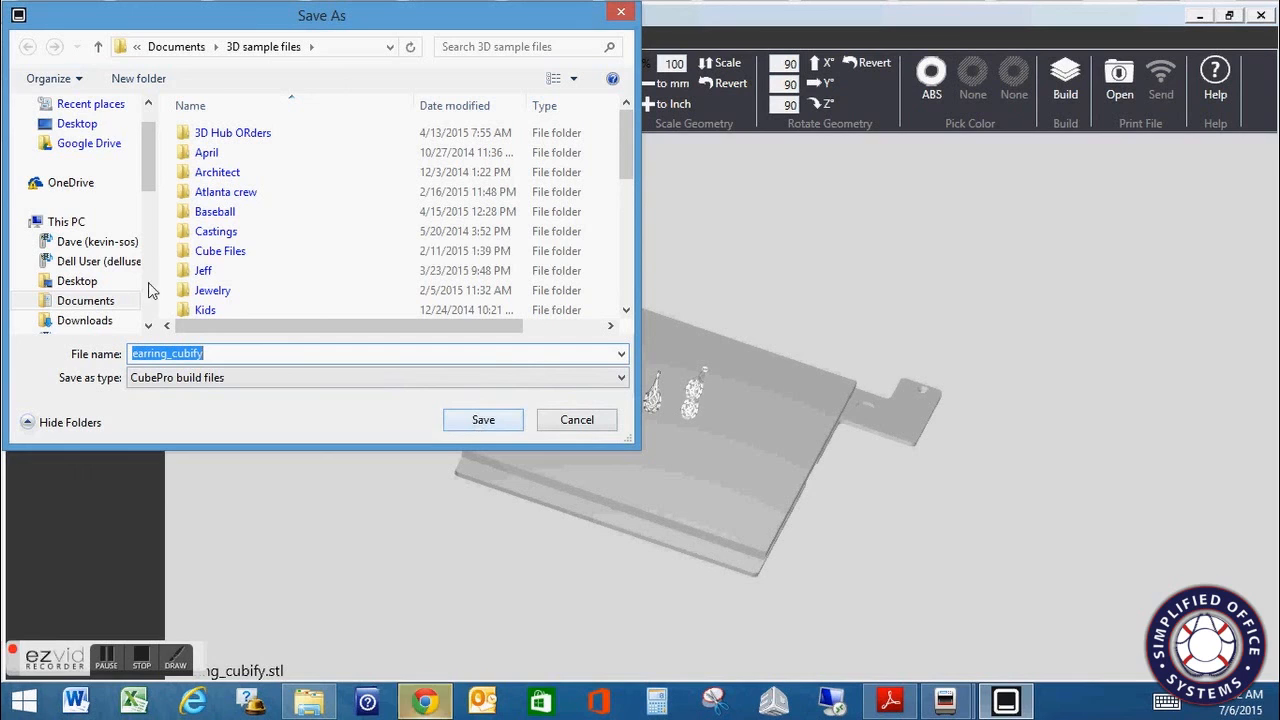
{"action": "left_click_drag", "start_coordinate": [145, 173], "coordinate": [155, 222]}
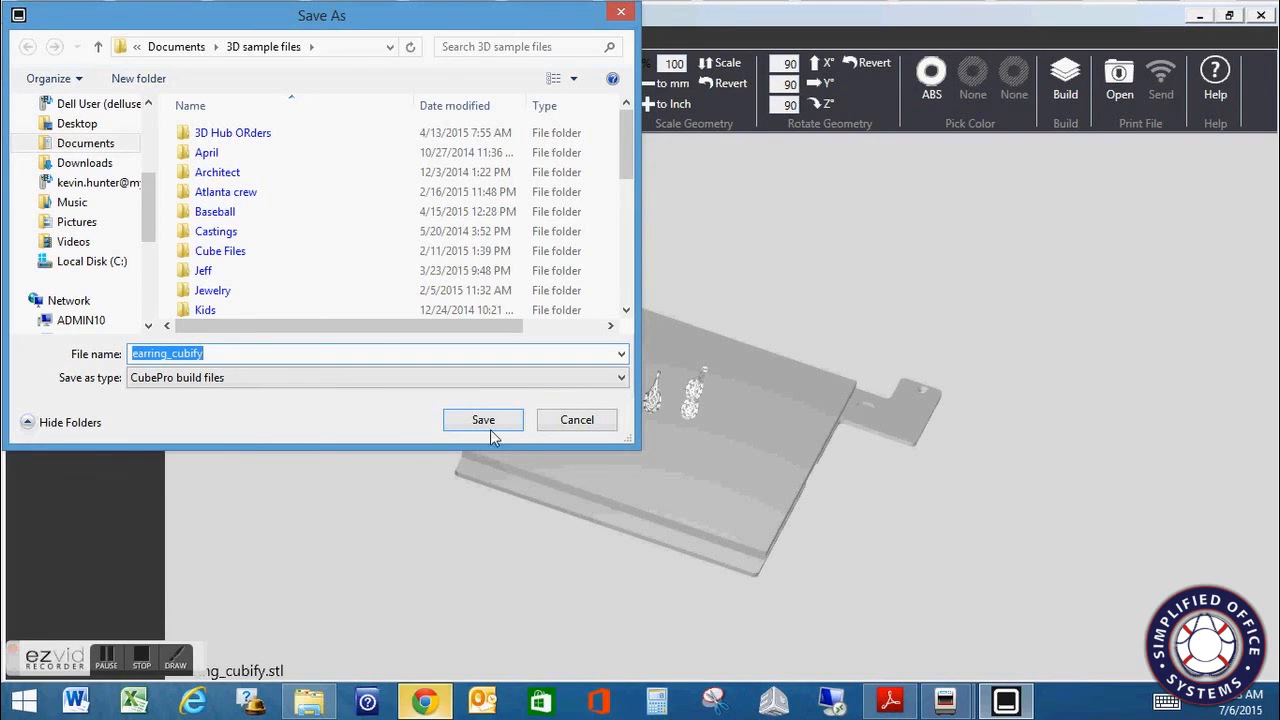
{"action": "left_click", "coordinate": [591, 425]}
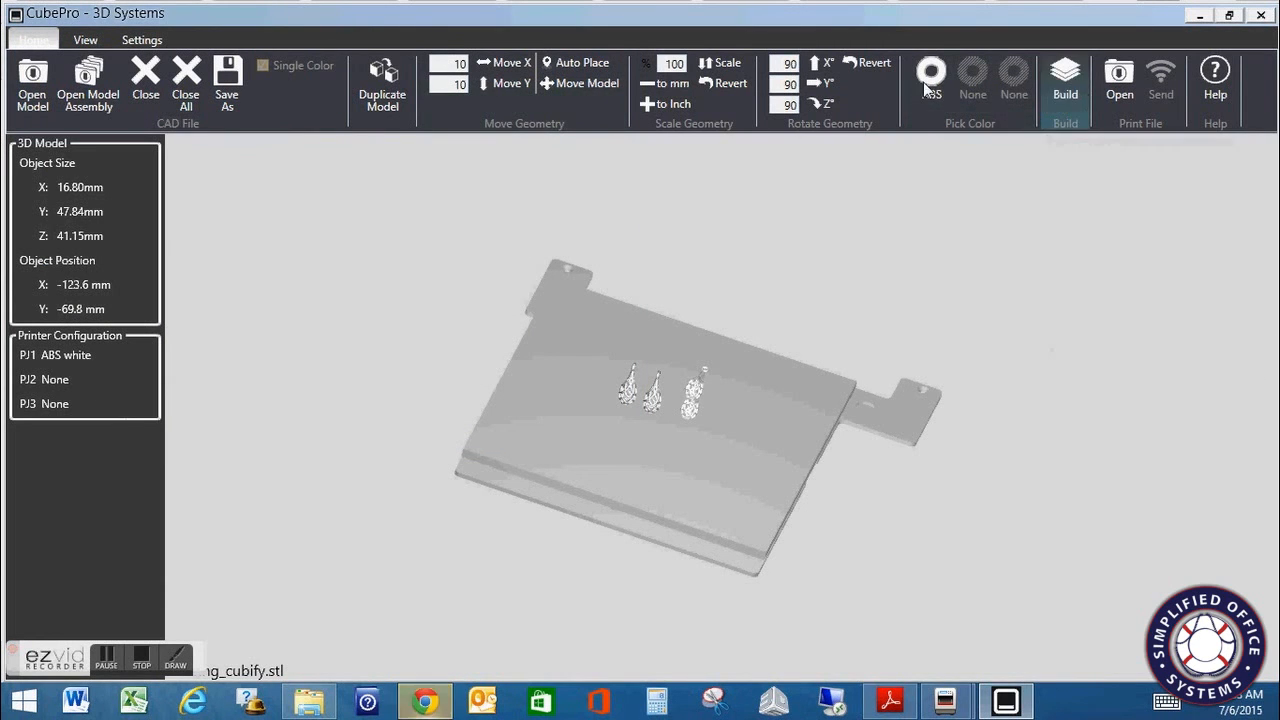
{"action": "left_click", "coordinate": [141, 662]}
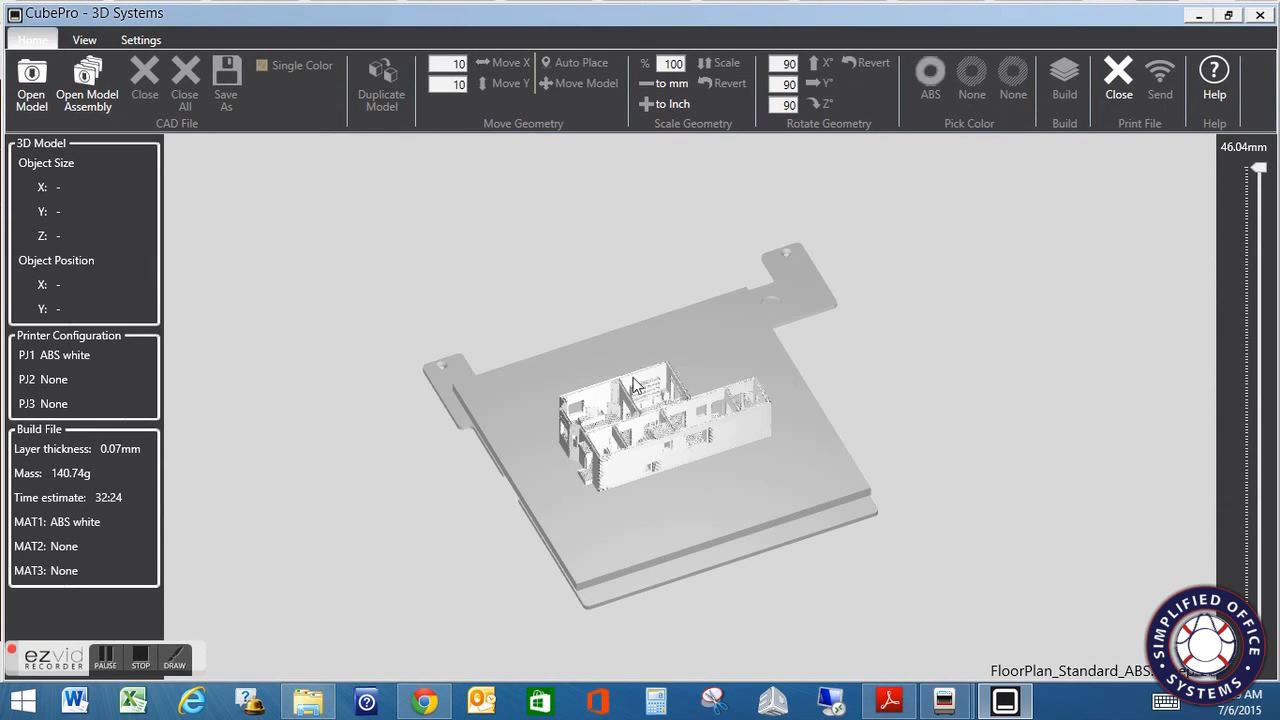
Lower the floor plan's build preview to the 0.40 mm layer and examine the fill pattern of the base up close
{"action": "left_click_drag", "start_coordinate": [669, 494], "coordinate": [690, 426]}
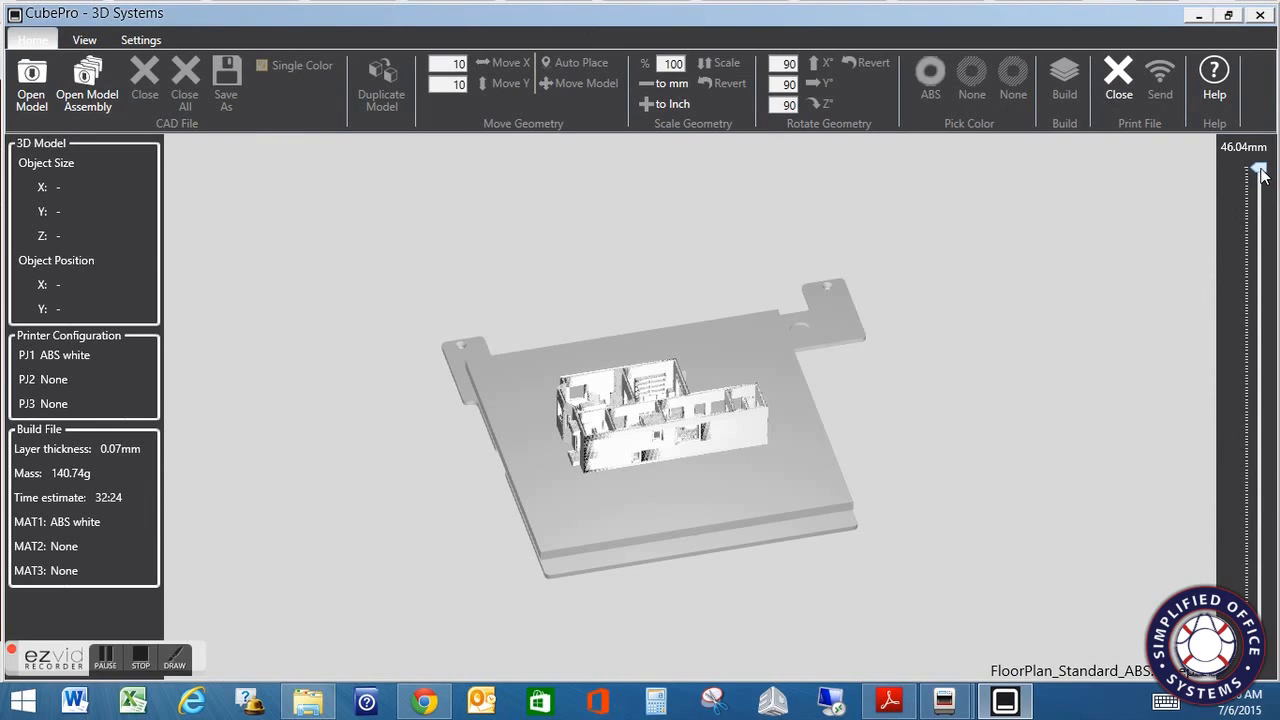
{"action": "left_click_drag", "start_coordinate": [1261, 180], "coordinate": [1252, 675]}
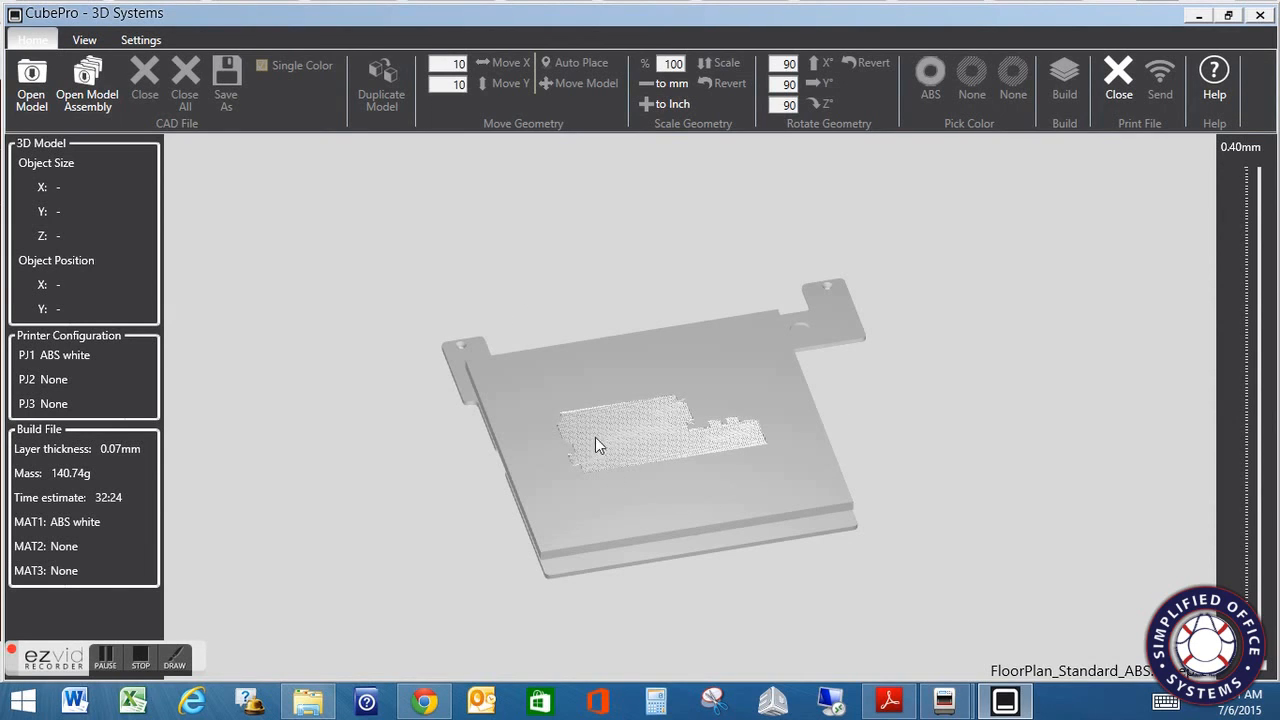
{"action": "scroll", "coordinate": [665, 449], "scroll_direction": "up", "scroll_amount": 2}
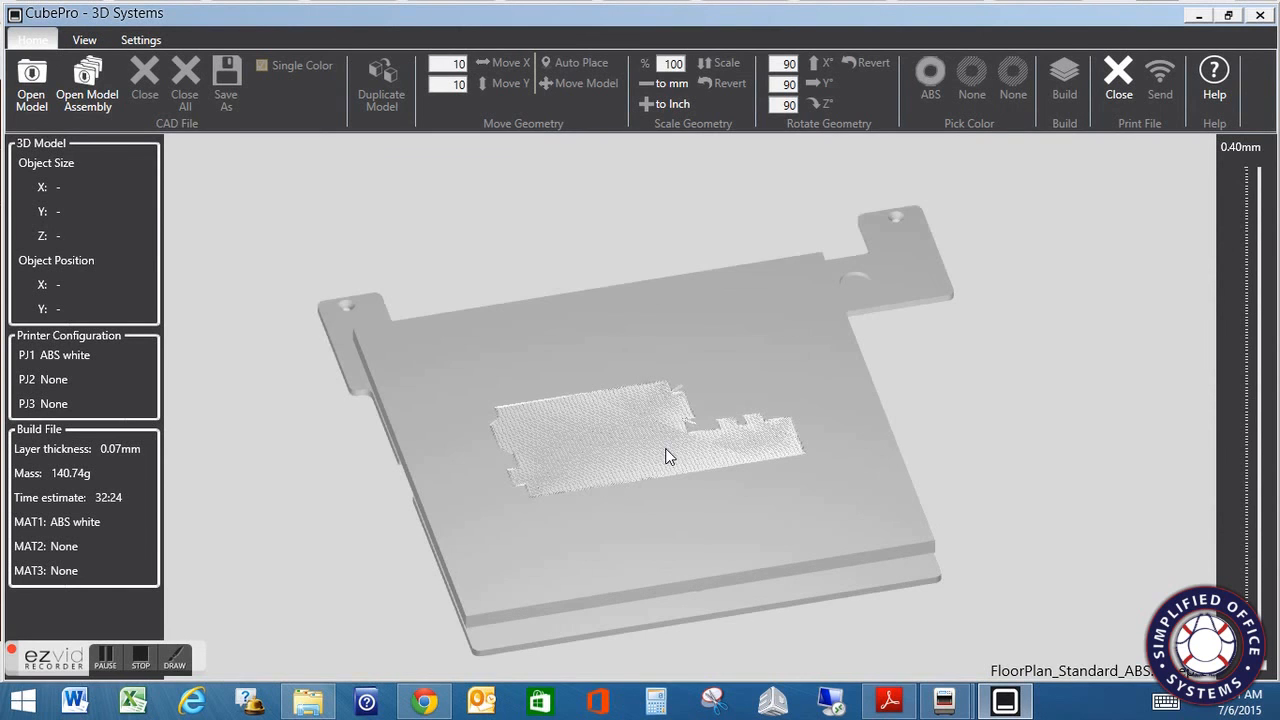
{"action": "scroll", "coordinate": [668, 456], "scroll_direction": "up", "scroll_amount": 3}
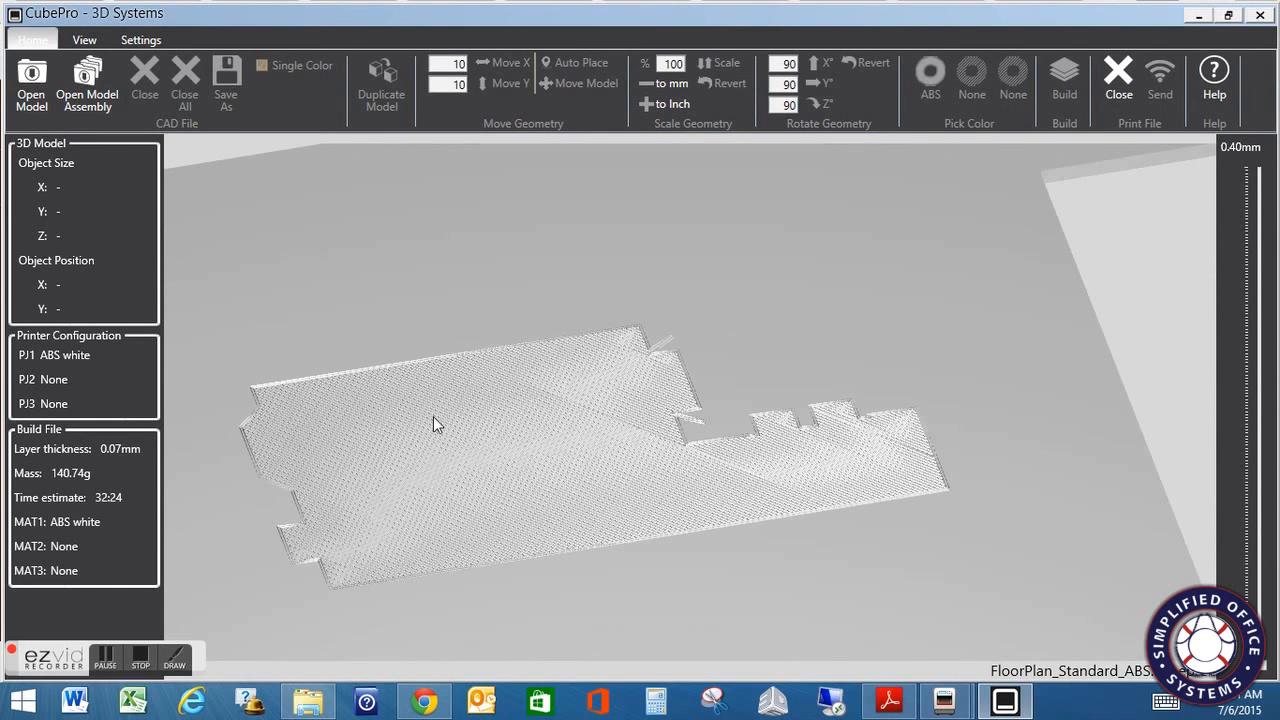
{"action": "scroll", "coordinate": [520, 463], "scroll_direction": "up", "scroll_amount": 3}
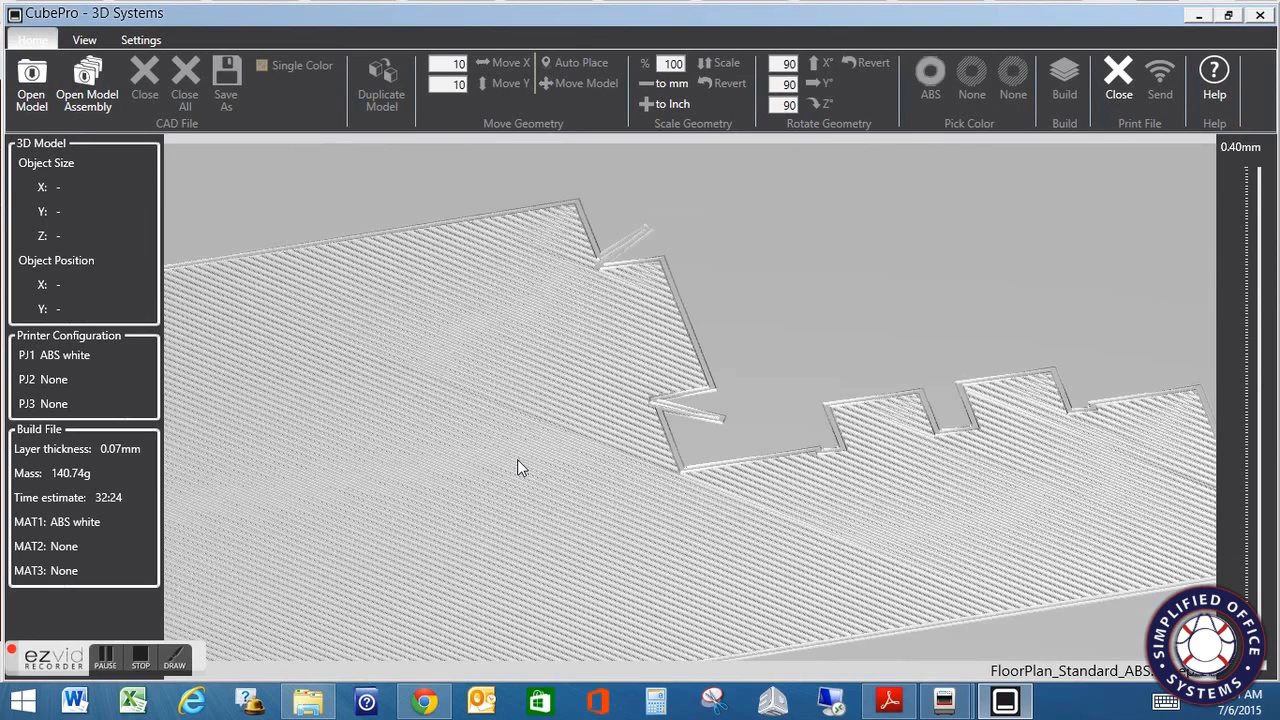
{"action": "scroll", "coordinate": [517, 467], "scroll_direction": "up", "scroll_amount": 2}
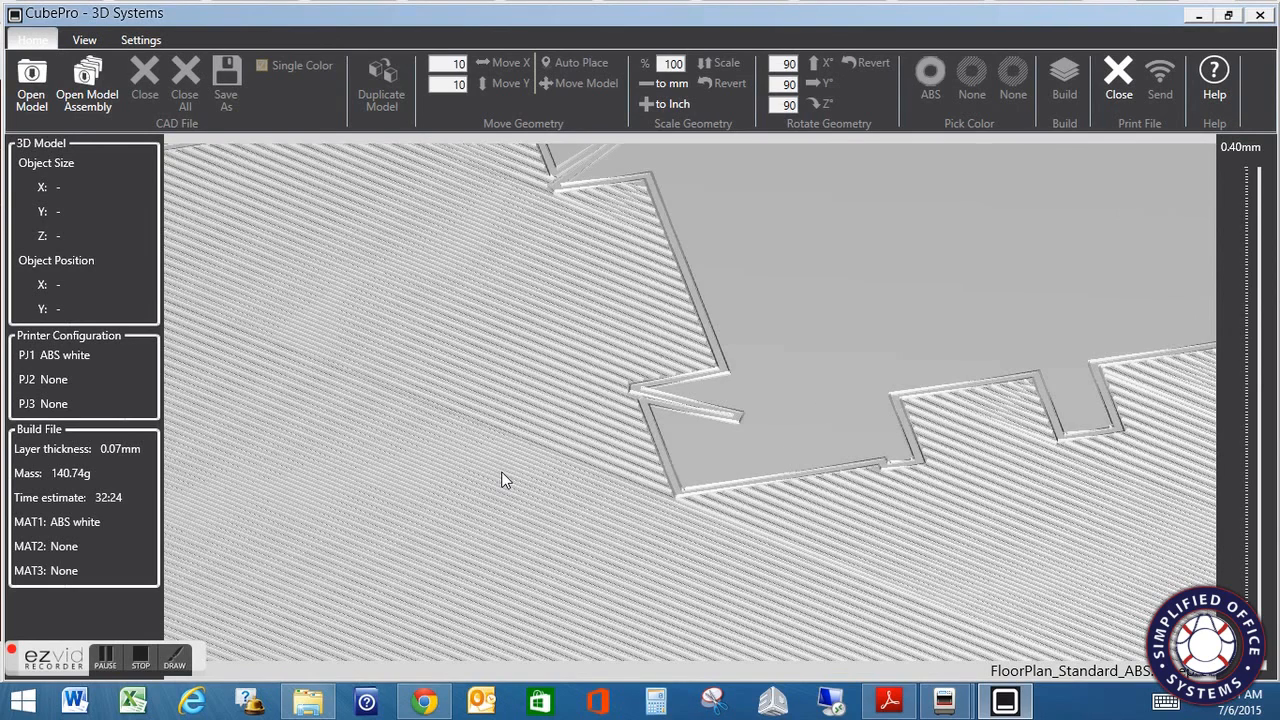
{"action": "scroll", "coordinate": [528, 459], "scroll_direction": "down", "scroll_amount": 10}
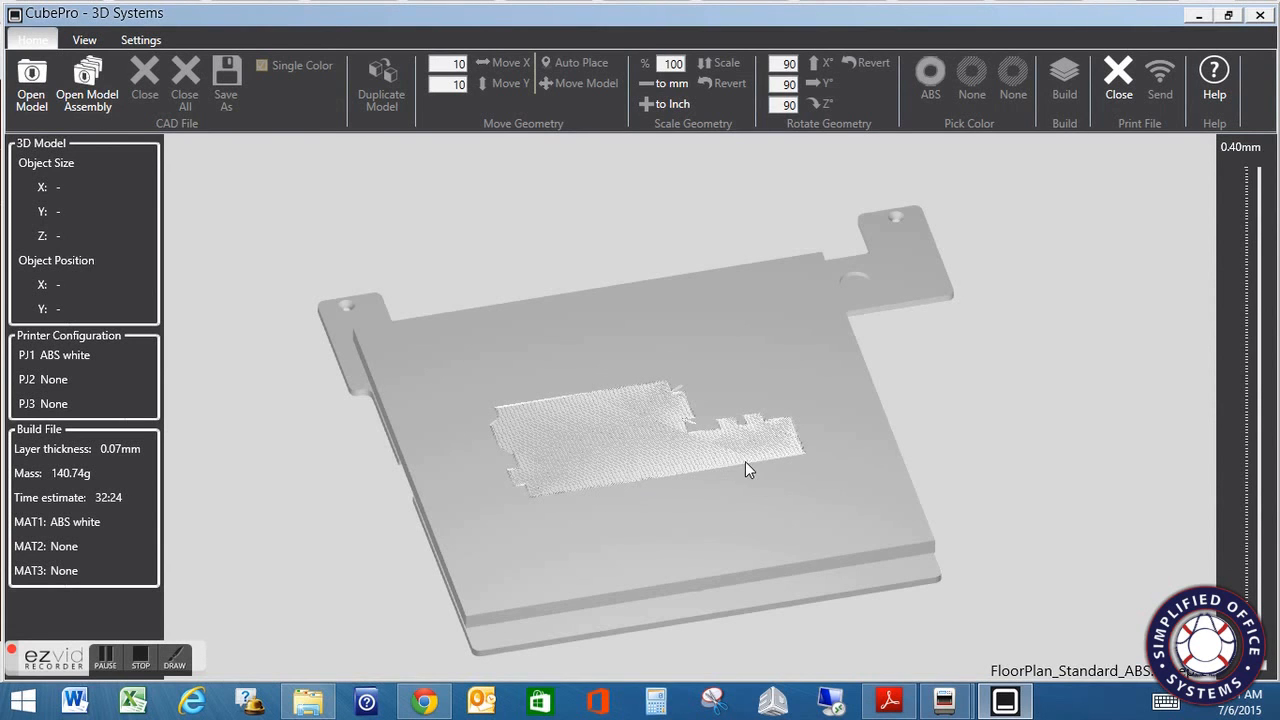
{"action": "scroll", "coordinate": [743, 462], "scroll_direction": "up", "scroll_amount": 3}
{"action": "scroll", "coordinate": [744, 461], "scroll_direction": "down", "scroll_amount": 3}
{"action": "scroll", "coordinate": [788, 495], "scroll_direction": "up", "scroll_amount": 3}
{"action": "scroll", "coordinate": [787, 493], "scroll_direction": "up", "scroll_amount": 2}
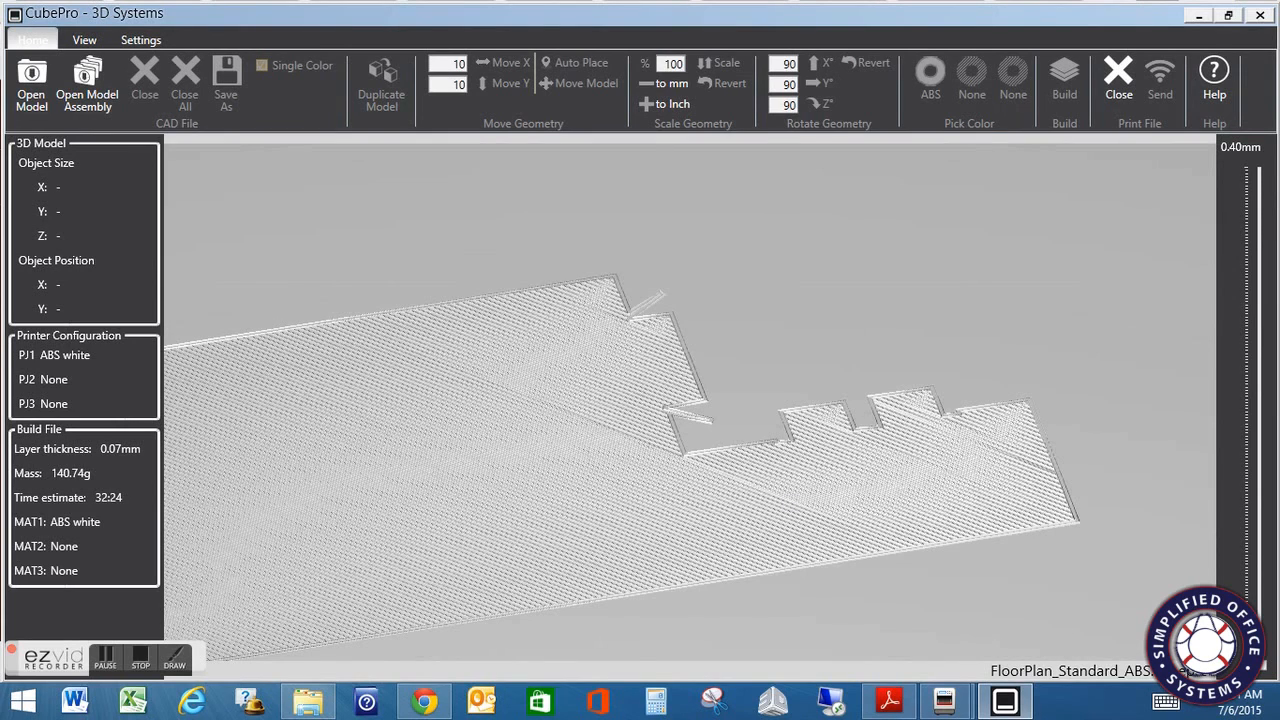
Step the floor plan's layer preview up through 7.47 mm and 14.12 mm to the full 46.04 mm height
{"action": "left_click_drag", "start_coordinate": [1264, 668], "coordinate": [1258, 595]}
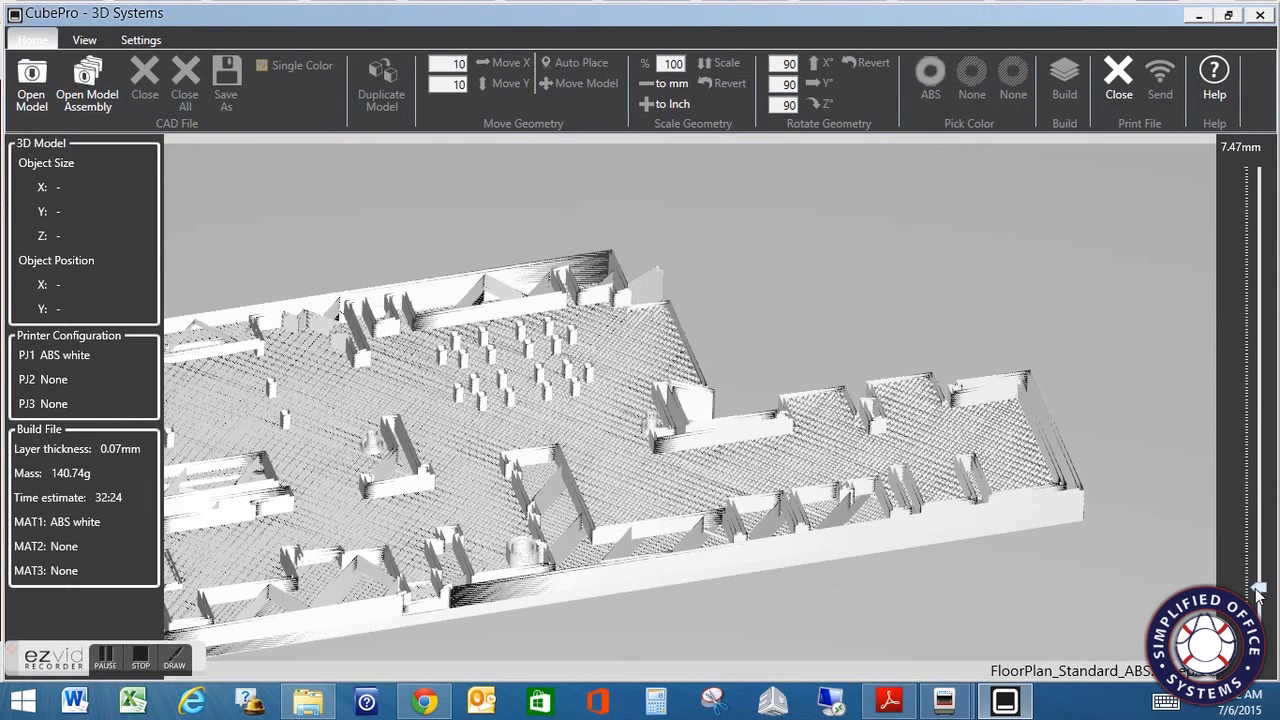
{"action": "left_click_drag", "start_coordinate": [1258, 590], "coordinate": [1258, 545]}
{"action": "left_click_drag", "start_coordinate": [1256, 485], "coordinate": [1212, 516]}
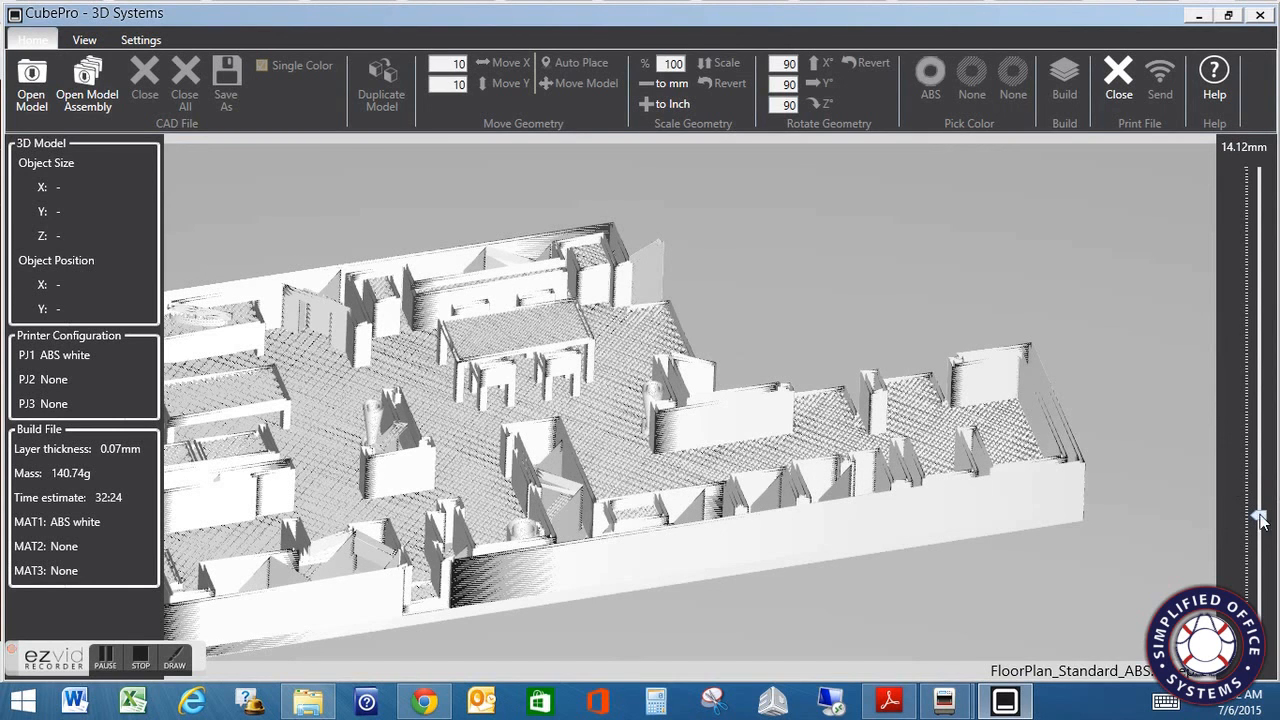
{"action": "left_click_drag", "start_coordinate": [1260, 530], "coordinate": [1260, 164]}
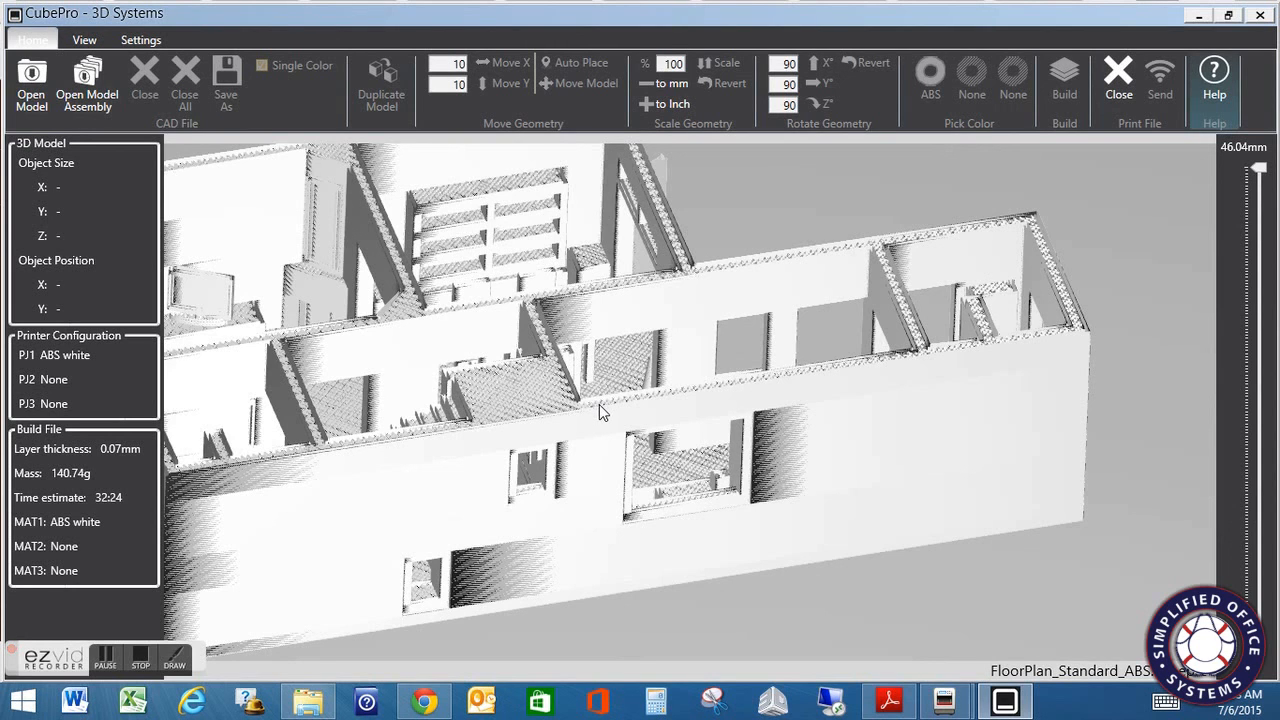
Examine the complete floor plan build, checking the wall, window and floor detail up close and as a whole
{"action": "scroll", "coordinate": [599, 404], "scroll_direction": "down", "scroll_amount": 4}
{"action": "scroll", "coordinate": [660, 465], "scroll_direction": "down", "scroll_amount": 2}
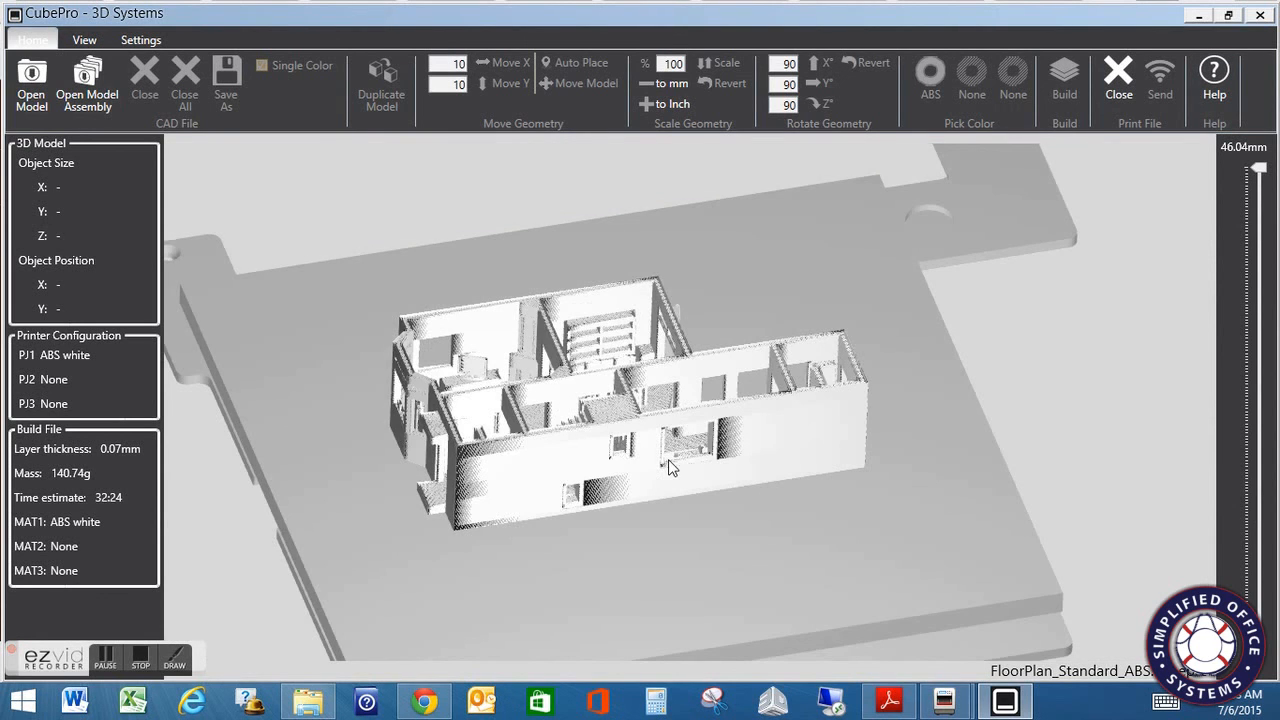
{"action": "scroll", "coordinate": [668, 466], "scroll_direction": "down", "scroll_amount": 2}
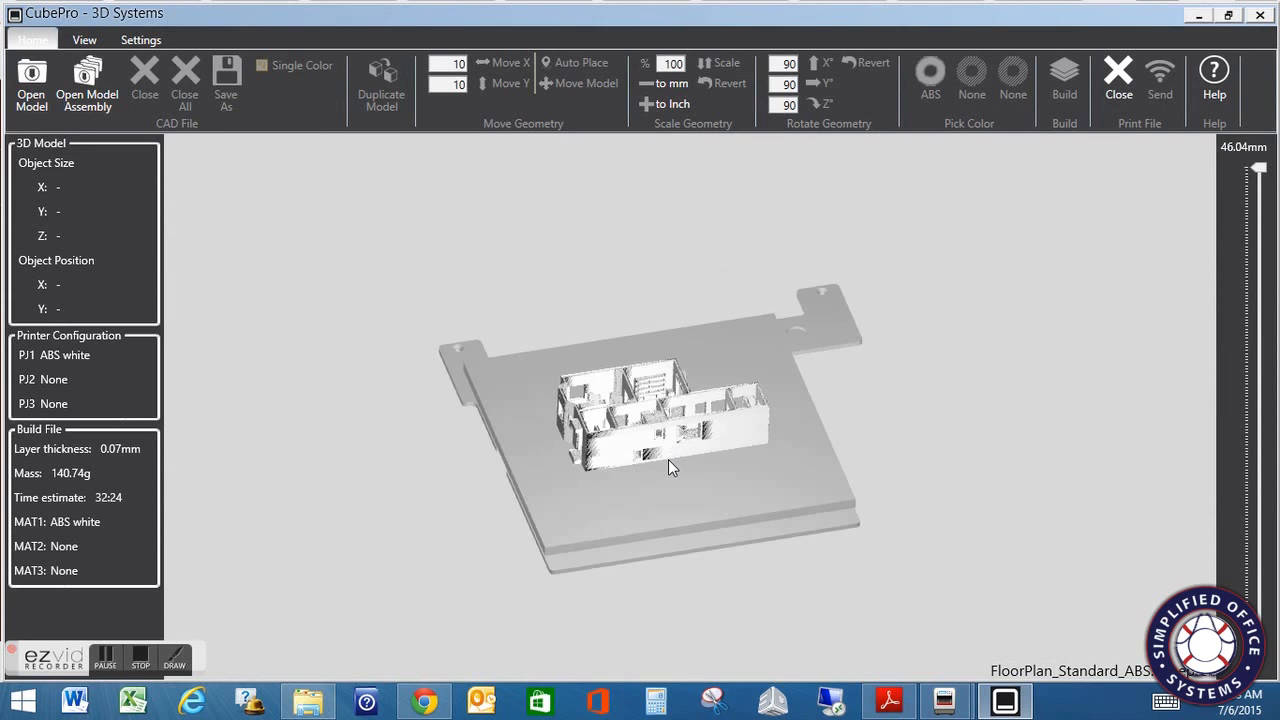
{"action": "scroll", "coordinate": [668, 461], "scroll_direction": "up", "scroll_amount": 10}
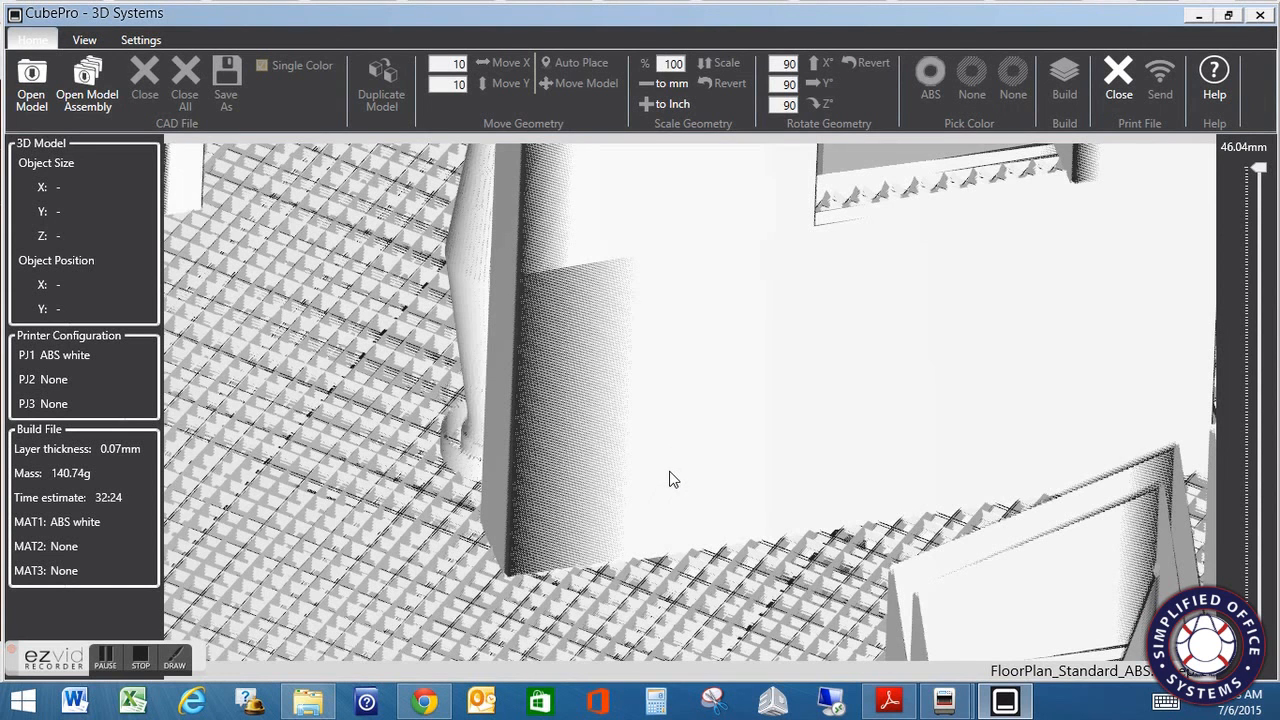
{"action": "scroll", "coordinate": [671, 485], "scroll_direction": "down", "scroll_amount": 2}
{"action": "scroll", "coordinate": [672, 477], "scroll_direction": "down", "scroll_amount": 3}
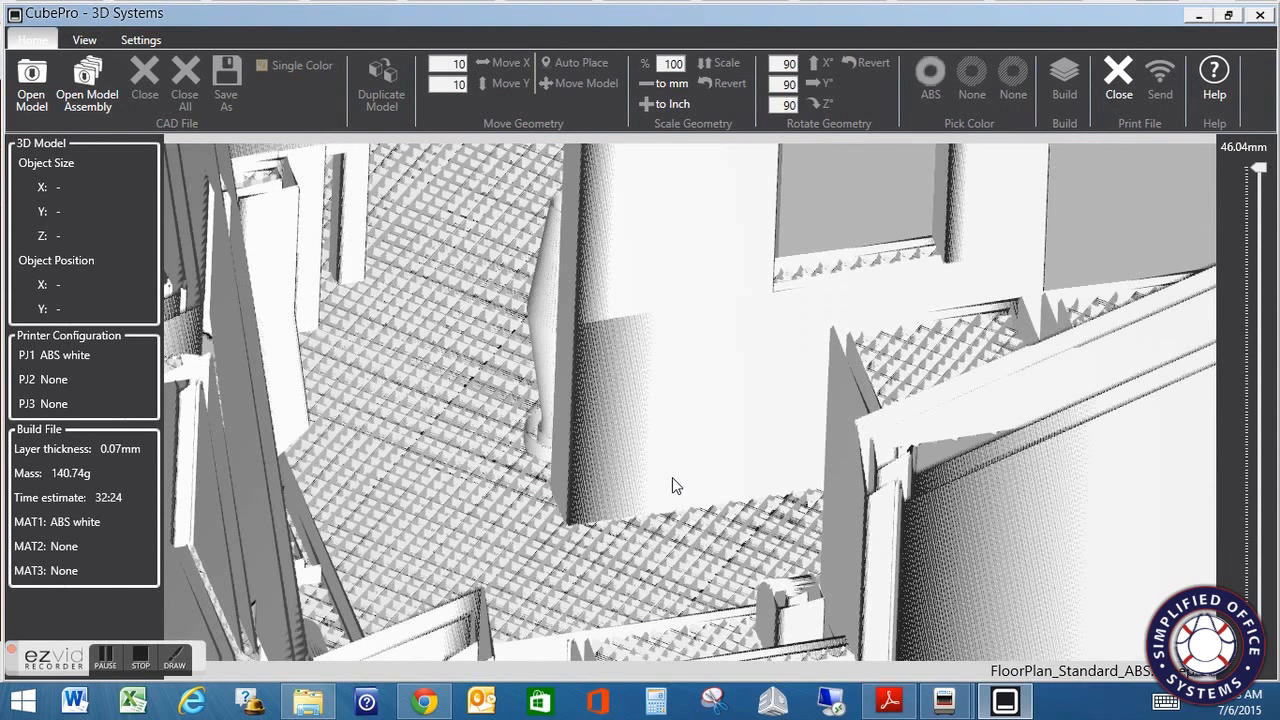
{"action": "scroll", "coordinate": [672, 479], "scroll_direction": "up", "scroll_amount": 1}
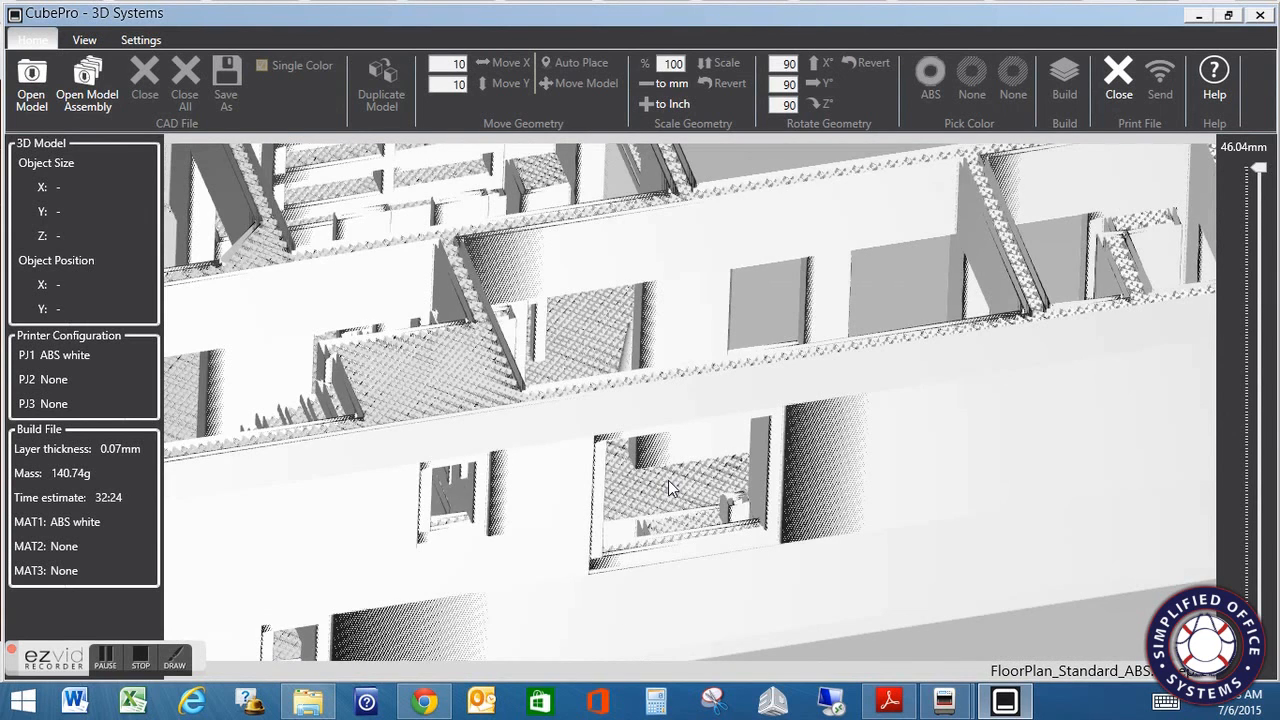
{"action": "scroll", "coordinate": [669, 485], "scroll_direction": "down", "scroll_amount": 4}
{"action": "scroll", "coordinate": [672, 488], "scroll_direction": "down", "scroll_amount": 6}
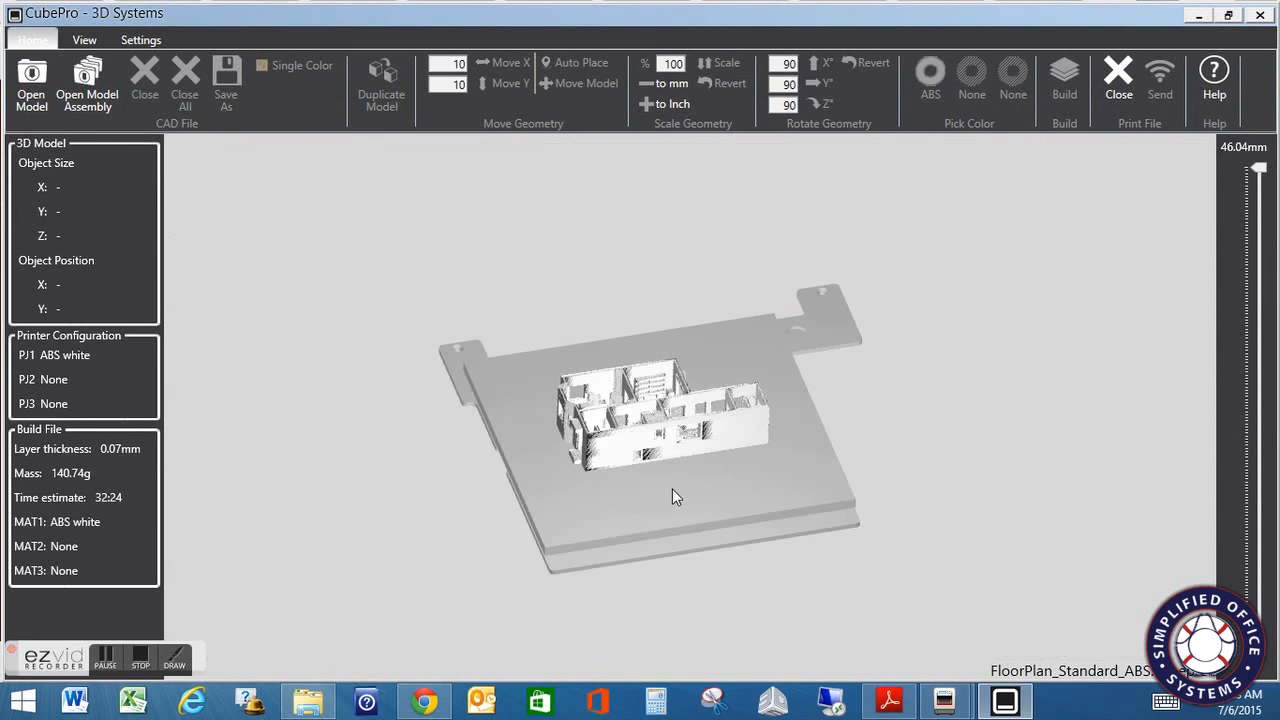
{"action": "scroll", "coordinate": [714, 459], "scroll_direction": "up", "scroll_amount": 2}
{"action": "left_click", "coordinate": [139, 657]}
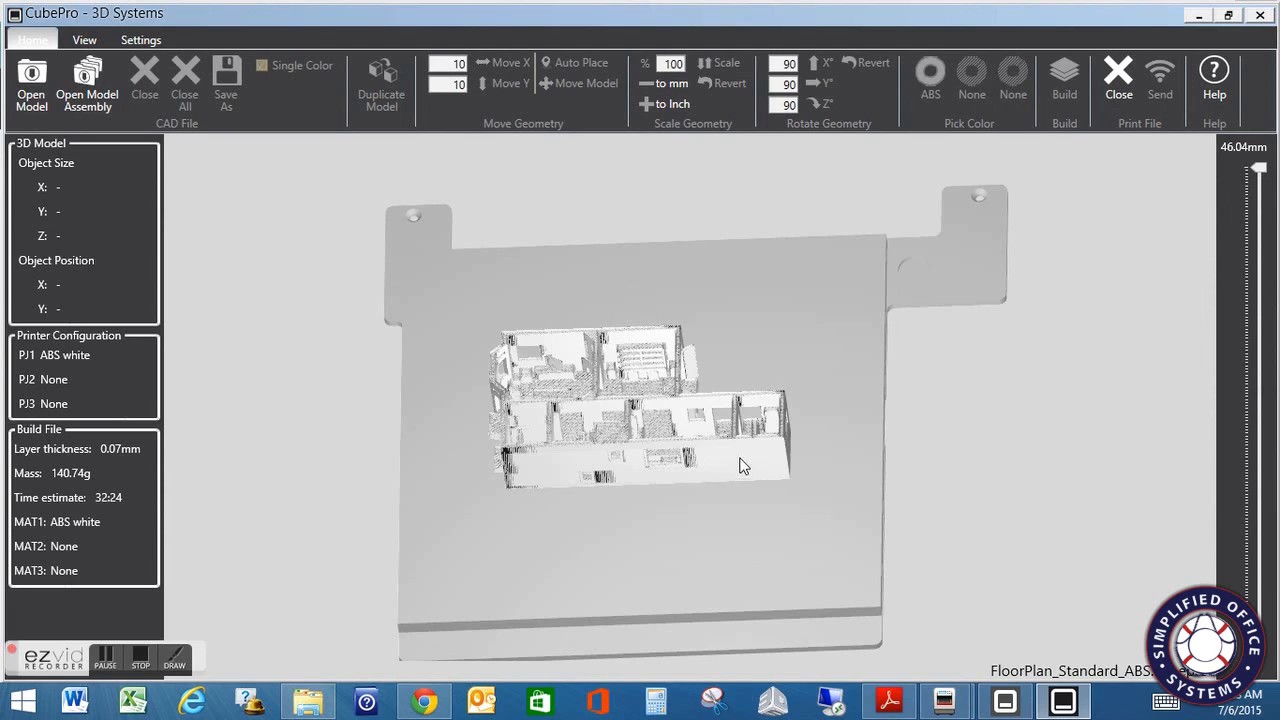
{"action": "left_click_drag", "start_coordinate": [739, 447], "coordinate": [546, 472]}
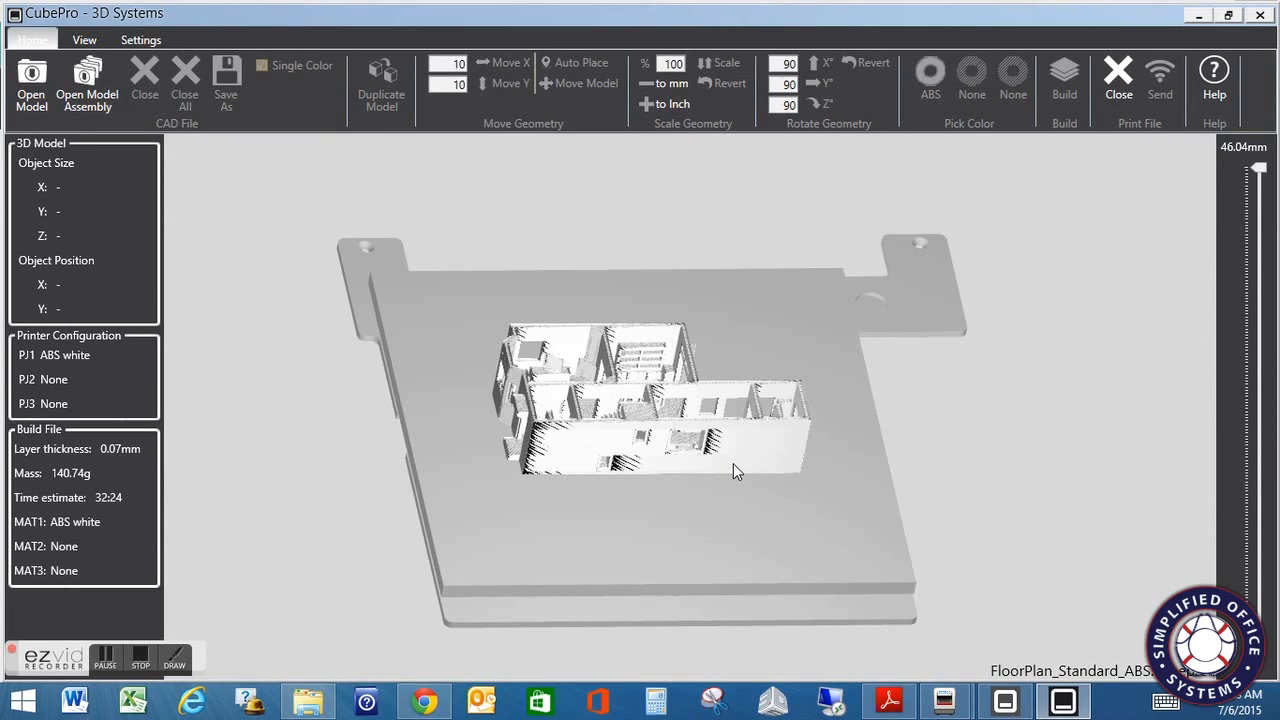
Run the floor plan's layer preview down to the 0.40 mm layer and back up to the full 46.04 mm height
{"action": "left_click_drag", "start_coordinate": [714, 474], "coordinate": [691, 487]}
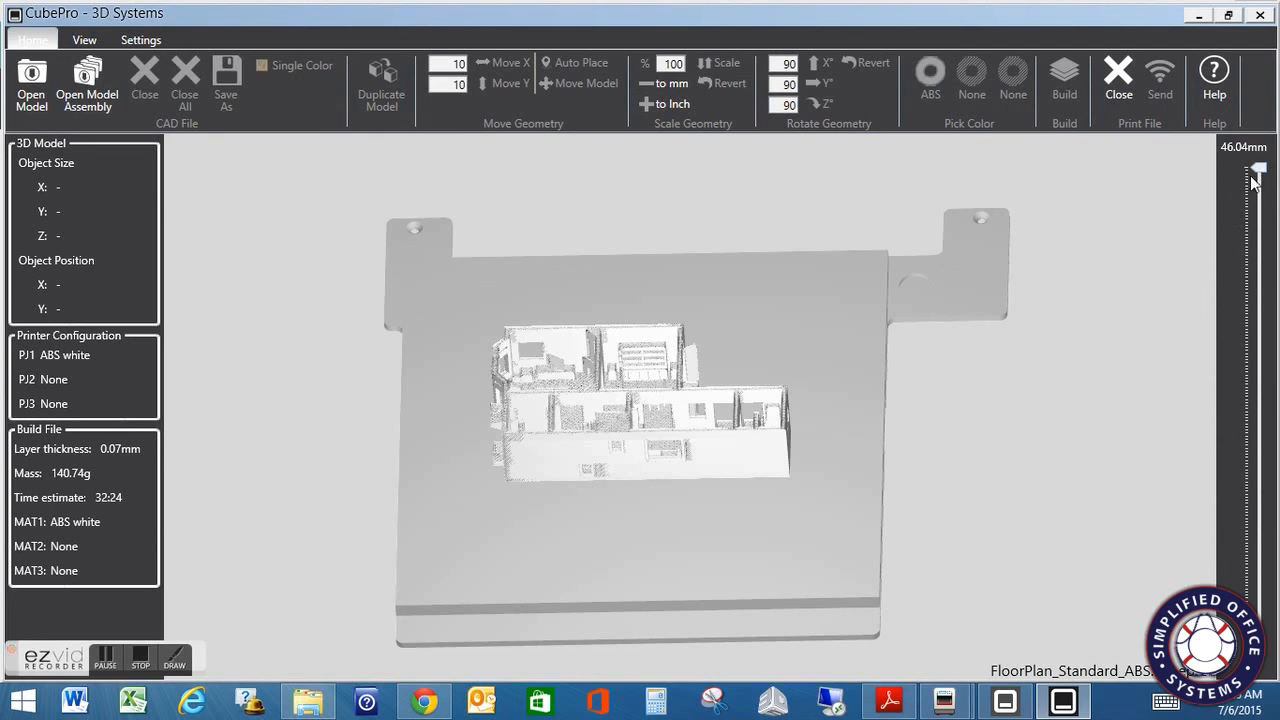
{"action": "left_click_drag", "start_coordinate": [1257, 168], "coordinate": [1262, 678]}
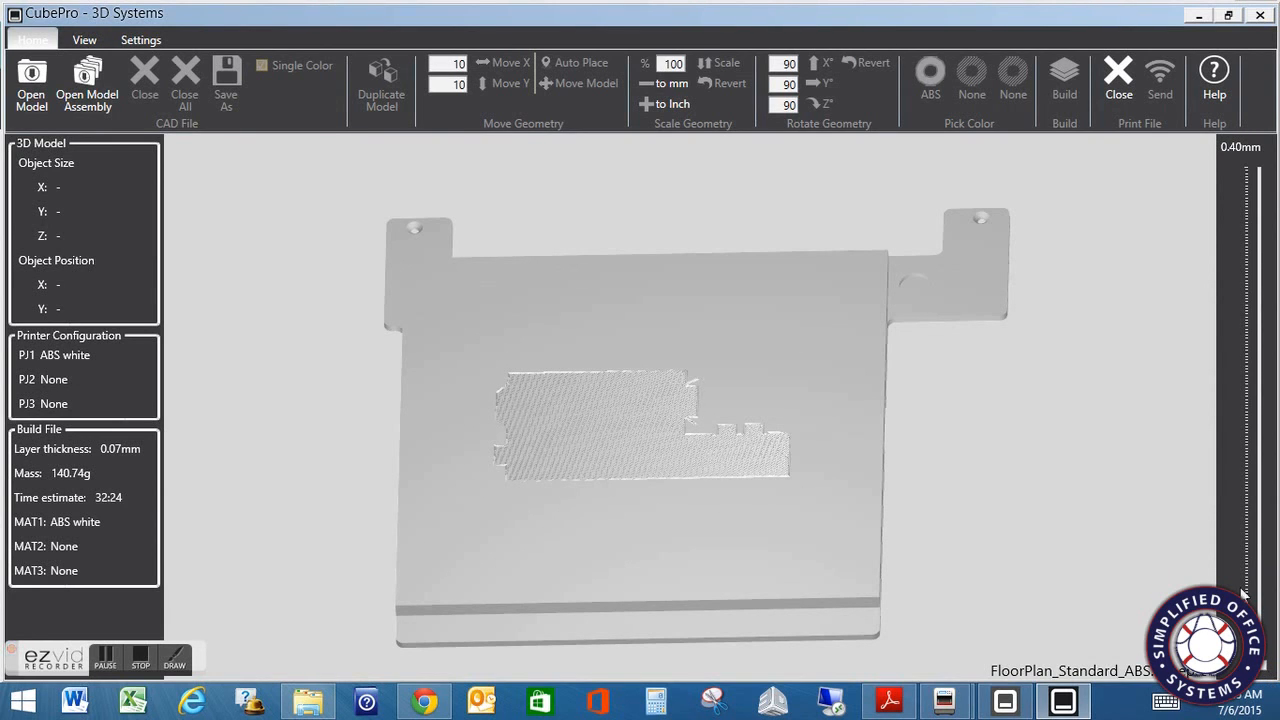
{"action": "left_click_drag", "start_coordinate": [1263, 672], "coordinate": [1262, 565]}
{"action": "left_click_drag", "start_coordinate": [1236, 521], "coordinate": [1262, 166]}
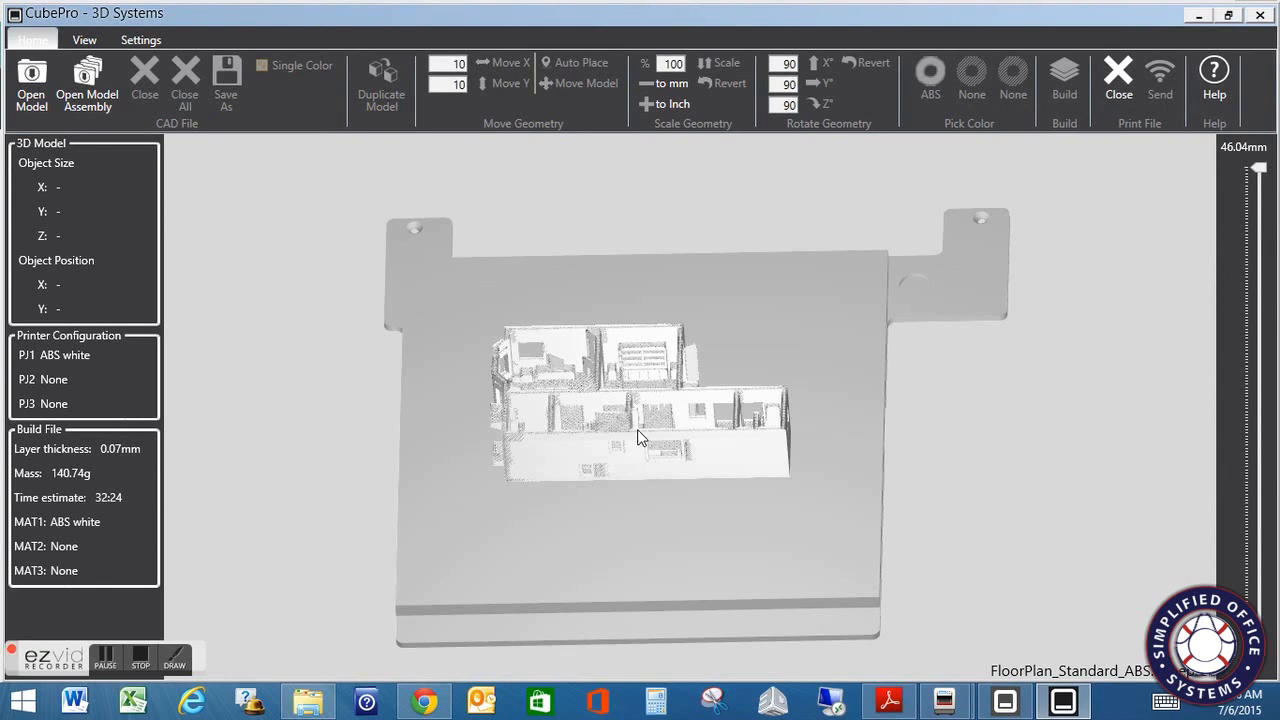
Examine the full floor plan build up close, then its base fill pattern at the 0.40 mm layer
{"action": "scroll", "coordinate": [640, 437], "scroll_direction": "up", "scroll_amount": 5}
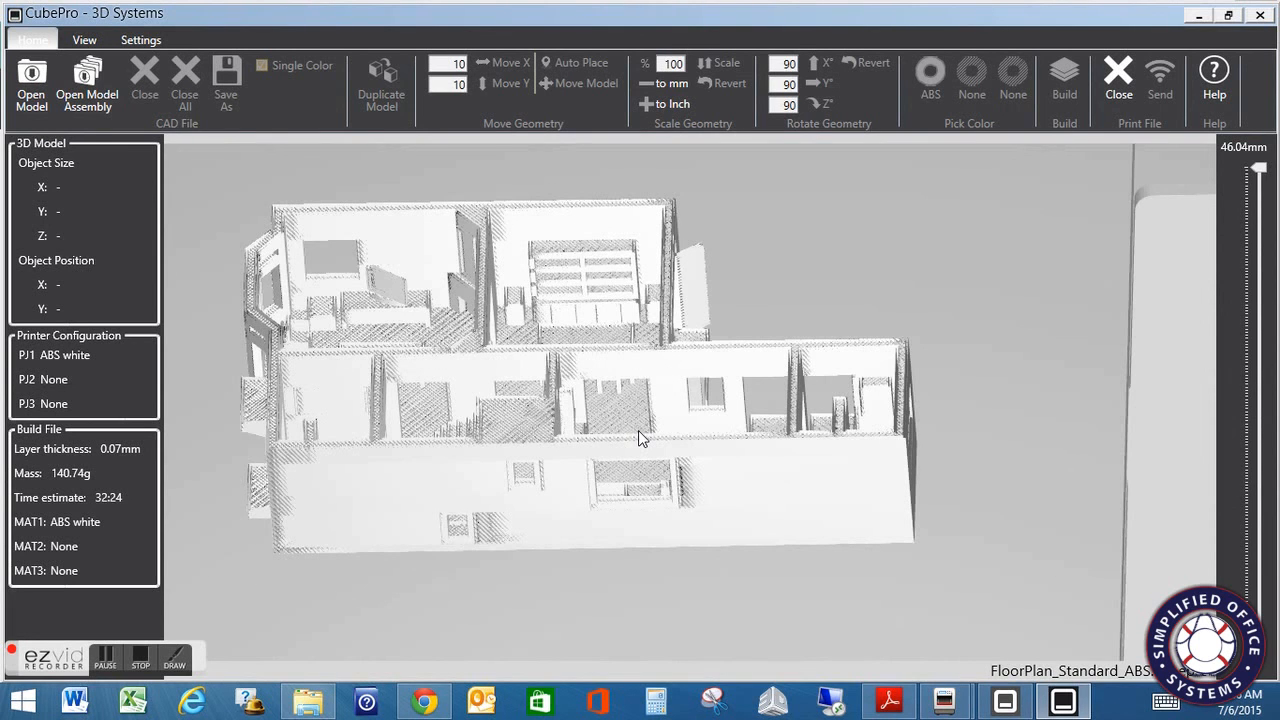
{"action": "scroll", "coordinate": [640, 437], "scroll_direction": "up", "scroll_amount": 2}
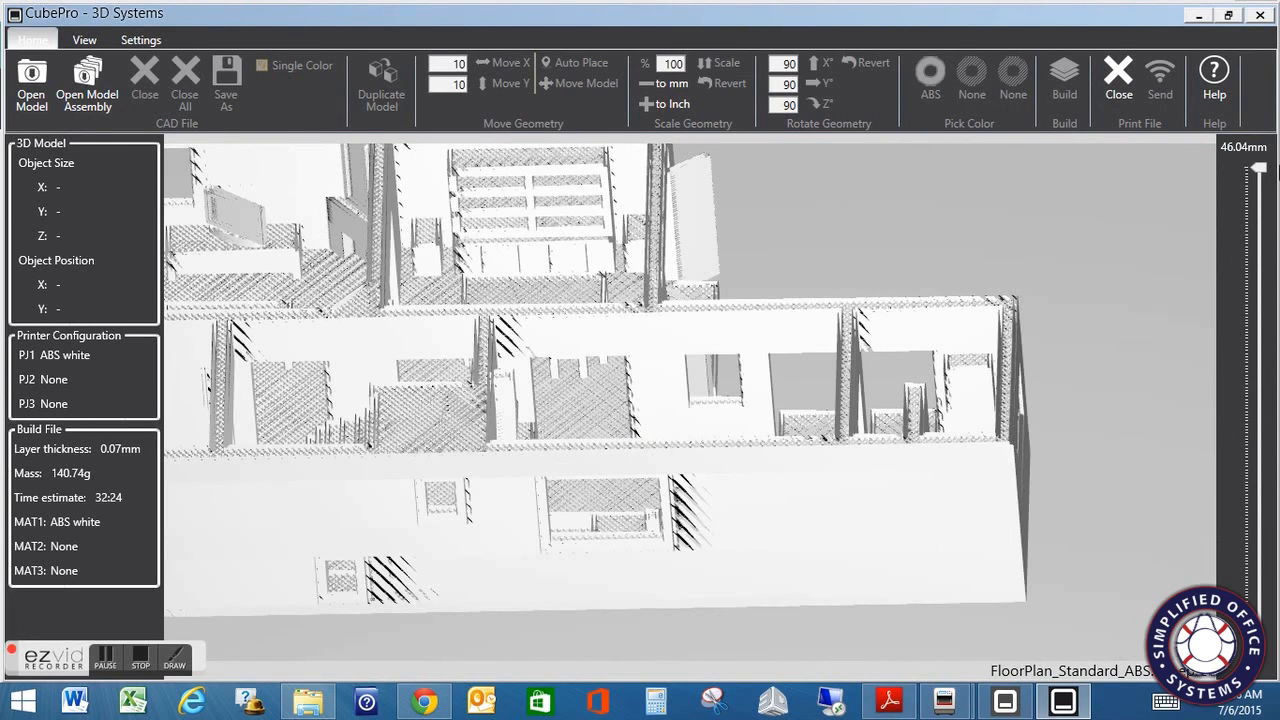
{"action": "left_click_drag", "start_coordinate": [1258, 173], "coordinate": [1270, 682]}
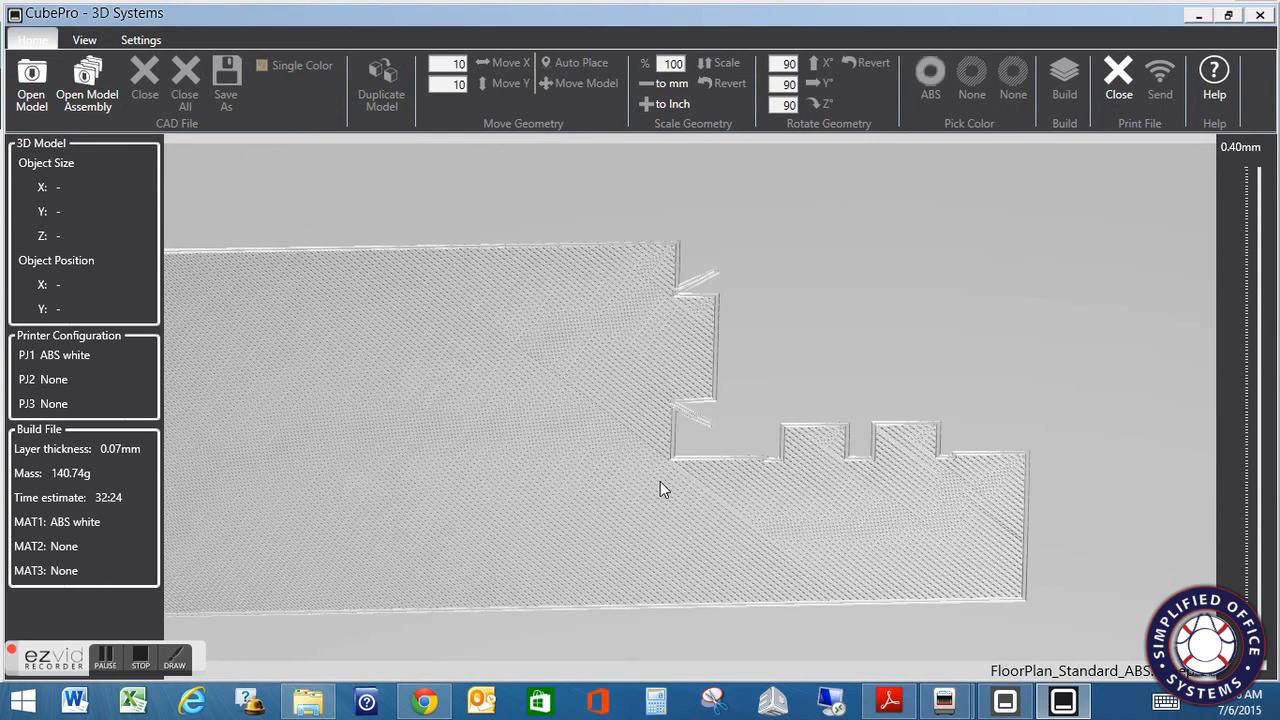
{"action": "scroll", "coordinate": [660, 482], "scroll_direction": "up", "scroll_amount": 2}
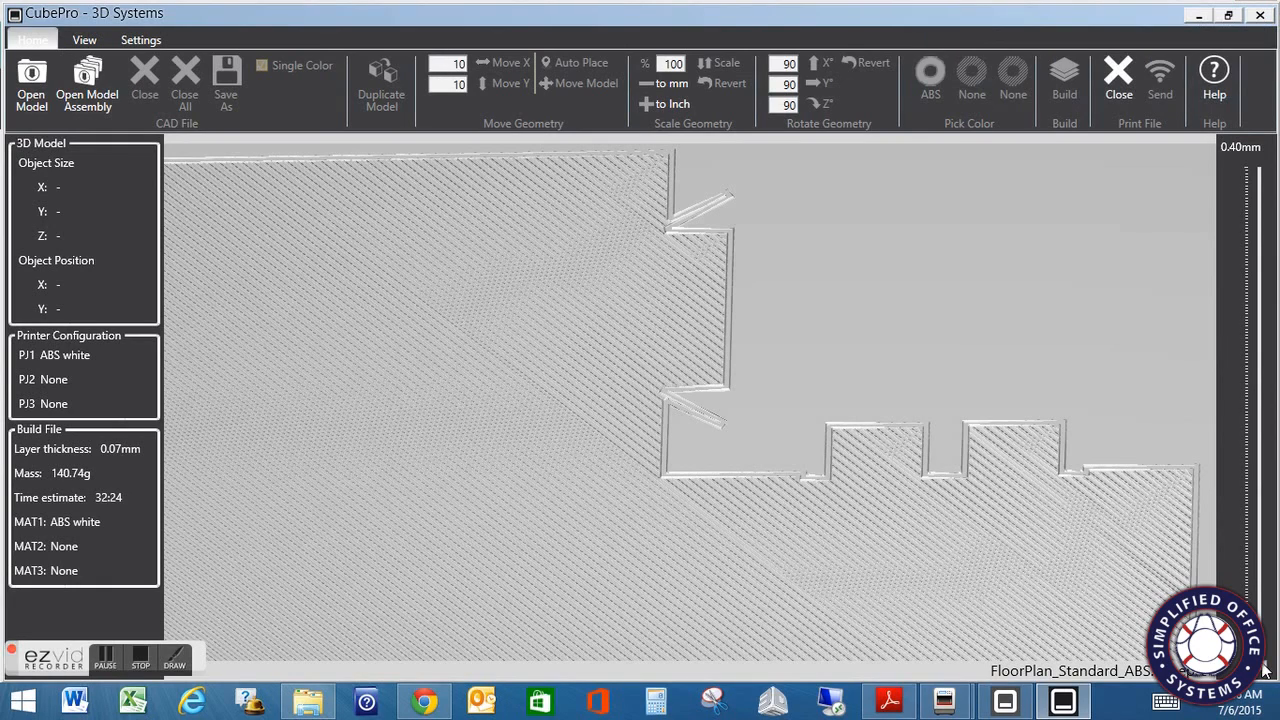
Raise the layer preview through 14.75 mm and 17.13 mm to 46.04 mm, examining the furniture and room layout on the way
{"action": "left_click_drag", "start_coordinate": [1260, 663], "coordinate": [1218, 513]}
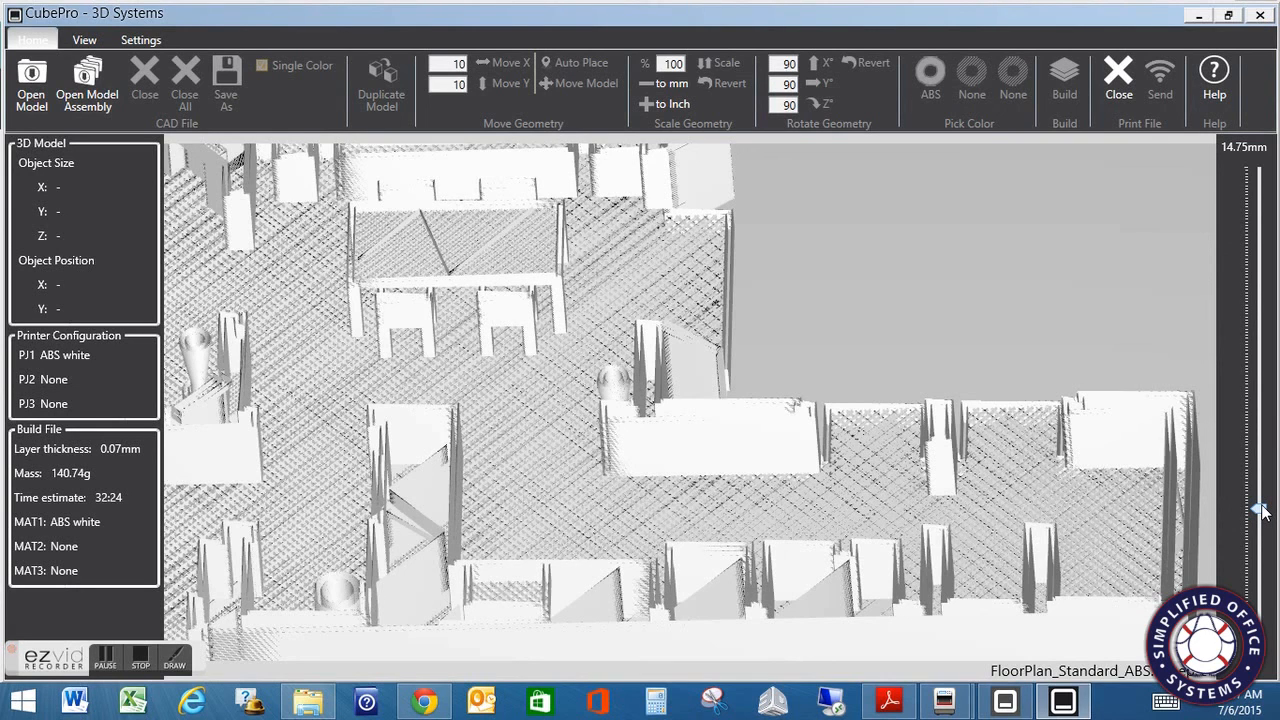
{"action": "left_click_drag", "start_coordinate": [1262, 511], "coordinate": [1212, 510]}
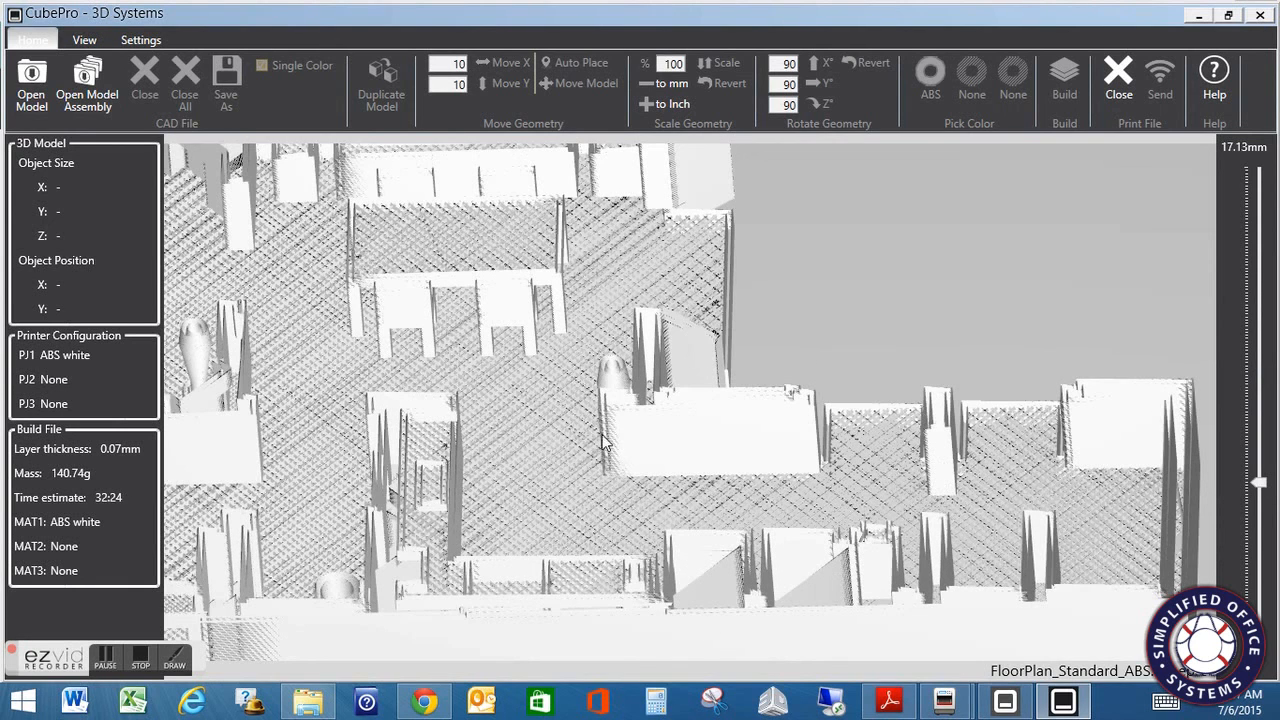
{"action": "scroll", "coordinate": [503, 505], "scroll_direction": "down", "scroll_amount": 2}
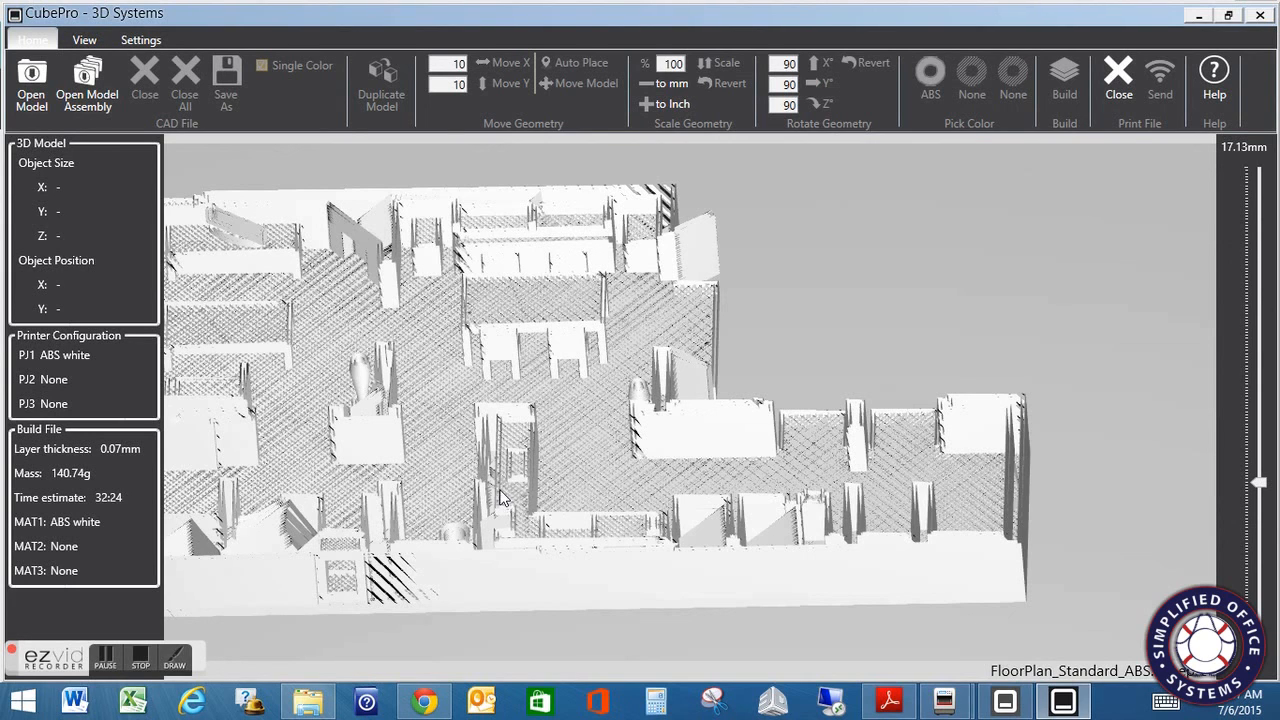
{"action": "scroll", "coordinate": [502, 498], "scroll_direction": "down", "scroll_amount": 2}
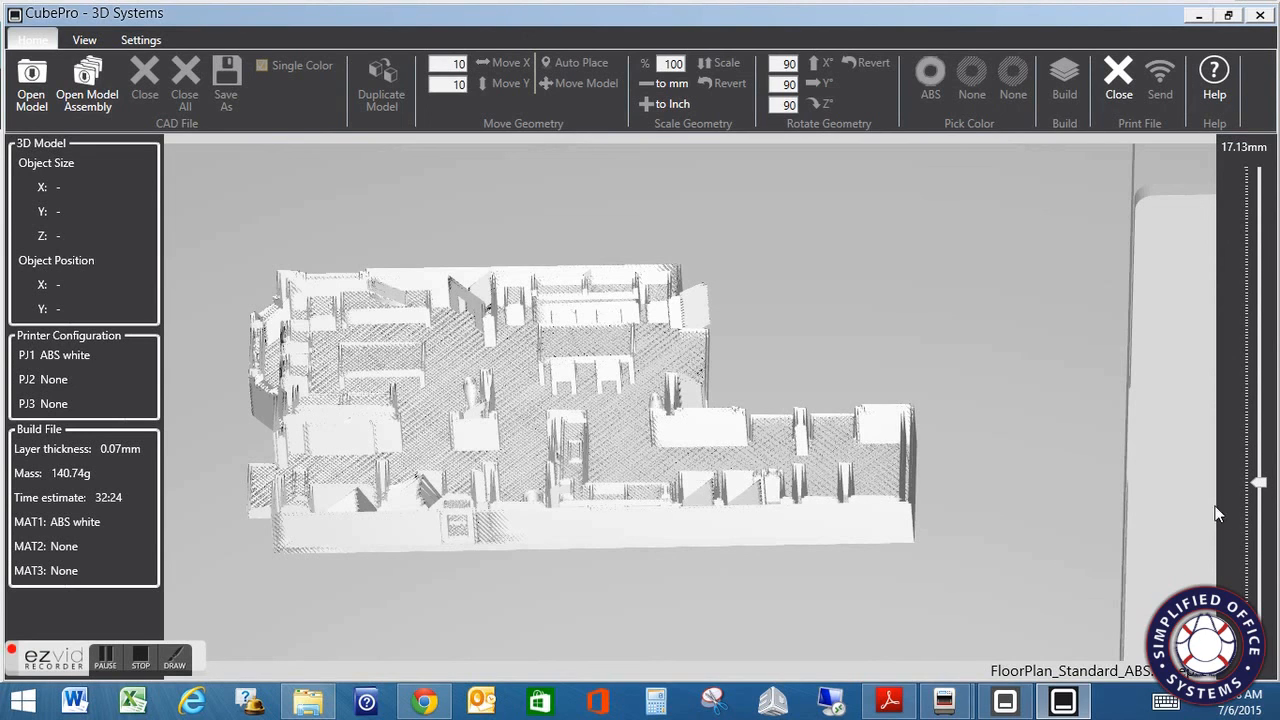
{"action": "left_click_drag", "start_coordinate": [1276, 304], "coordinate": [1261, 160]}
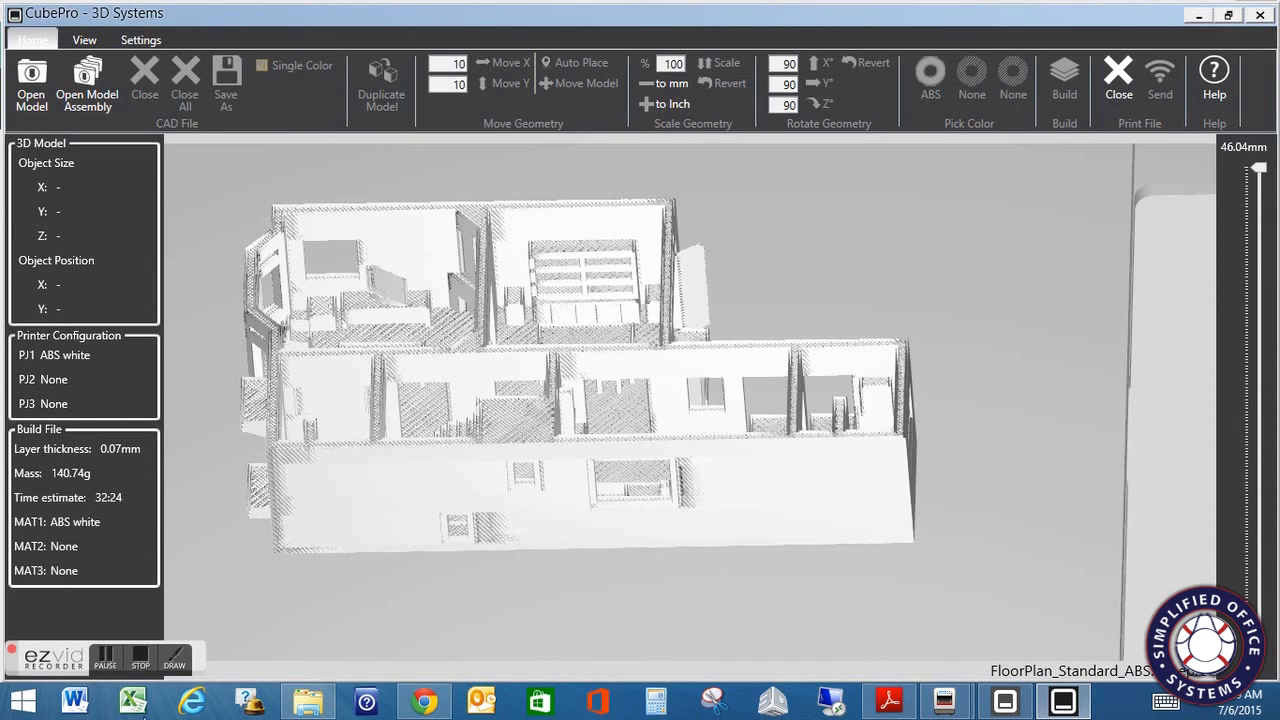
{"action": "left_click", "coordinate": [100, 664]}
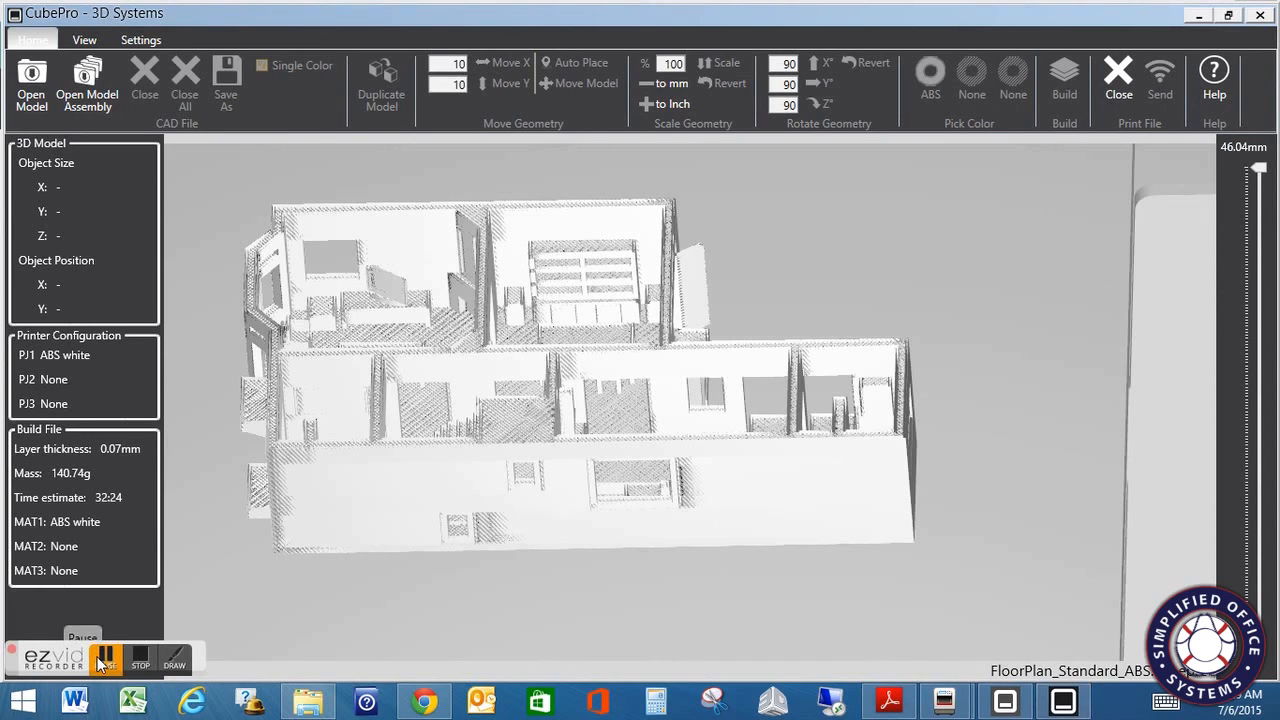